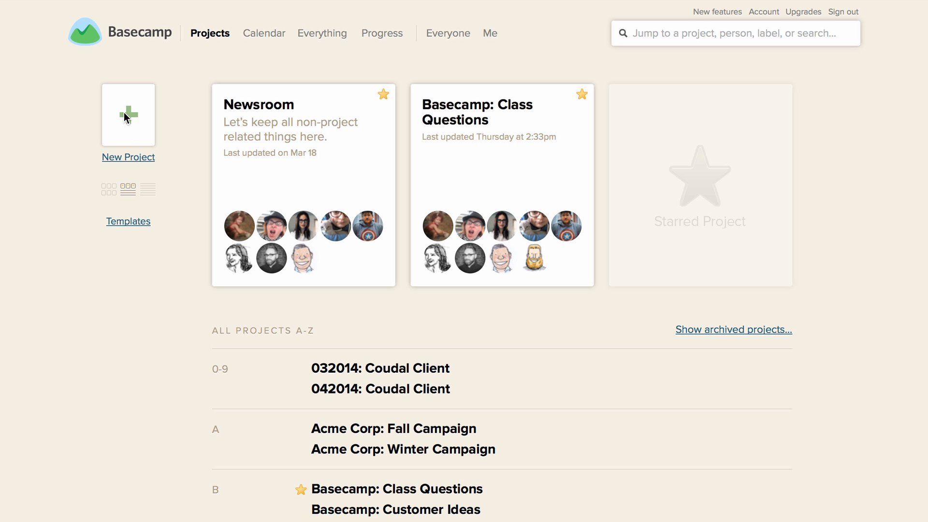
# Create a new blank project and name it "Support Help Page Redesign"
pyautogui.click(125, 113)
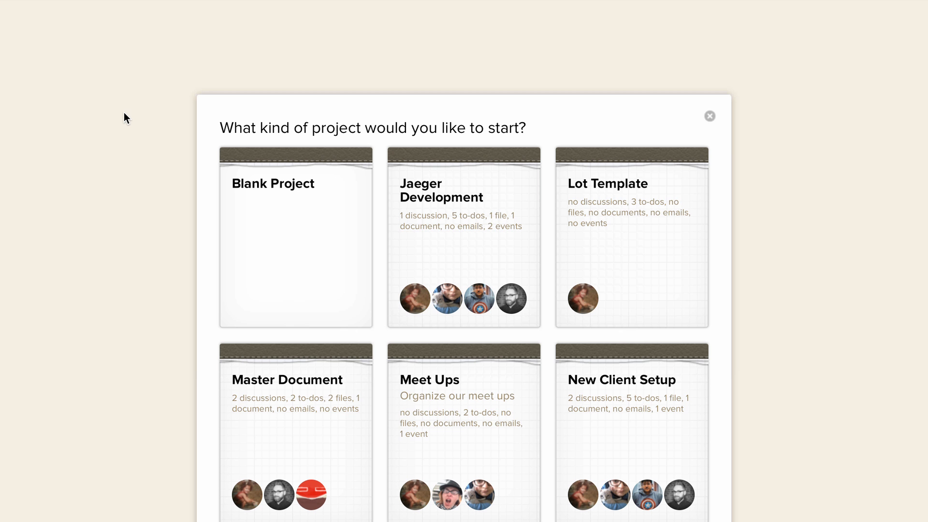
pyautogui.click(267, 228)
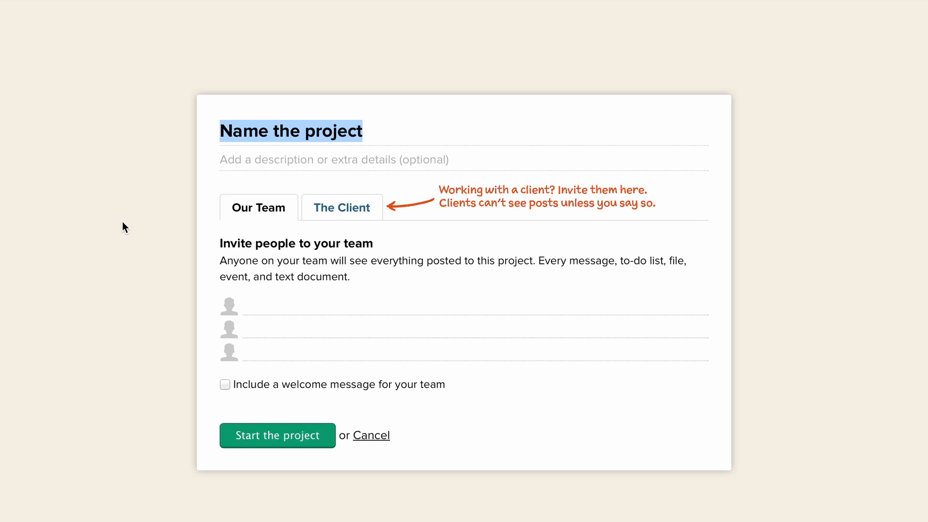
pyautogui.write('Support ')
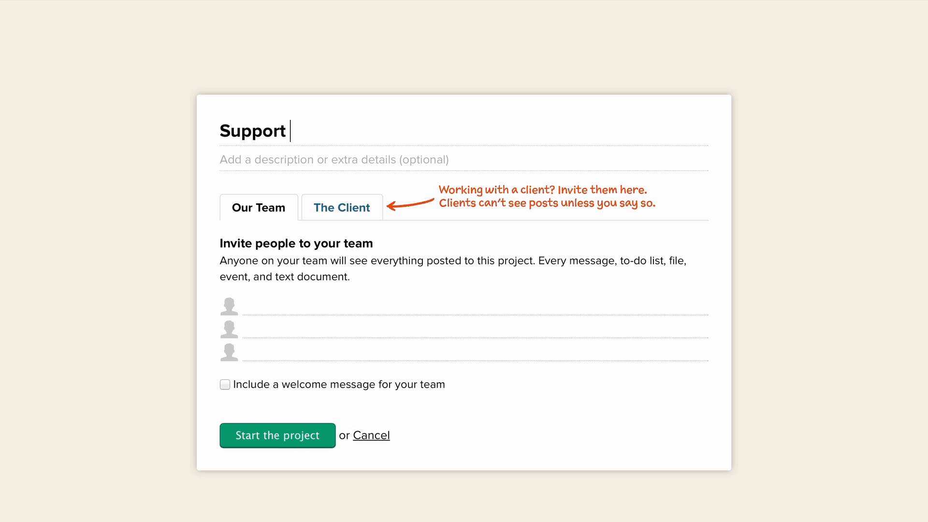
pyautogui.write('Help Page red')
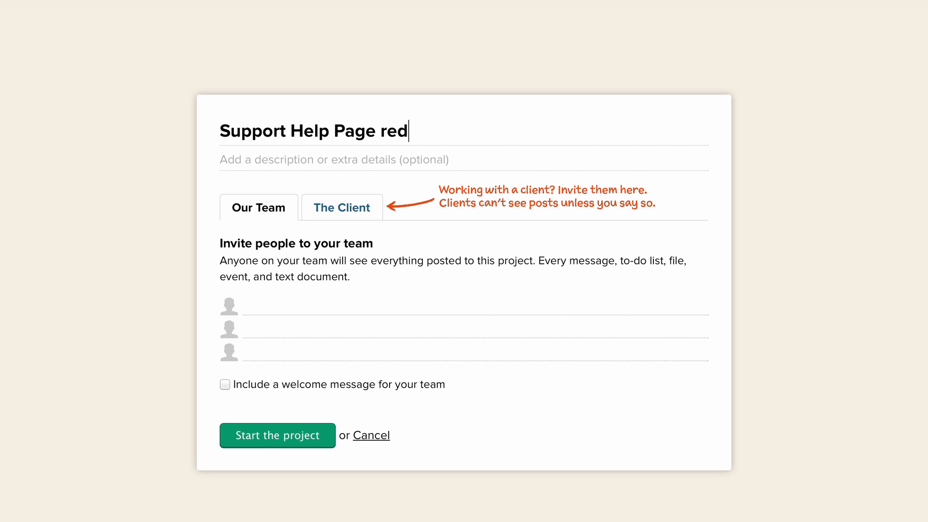
pyautogui.write('esign')
pyautogui.click(387, 131)
pyautogui.press('BackSpace')
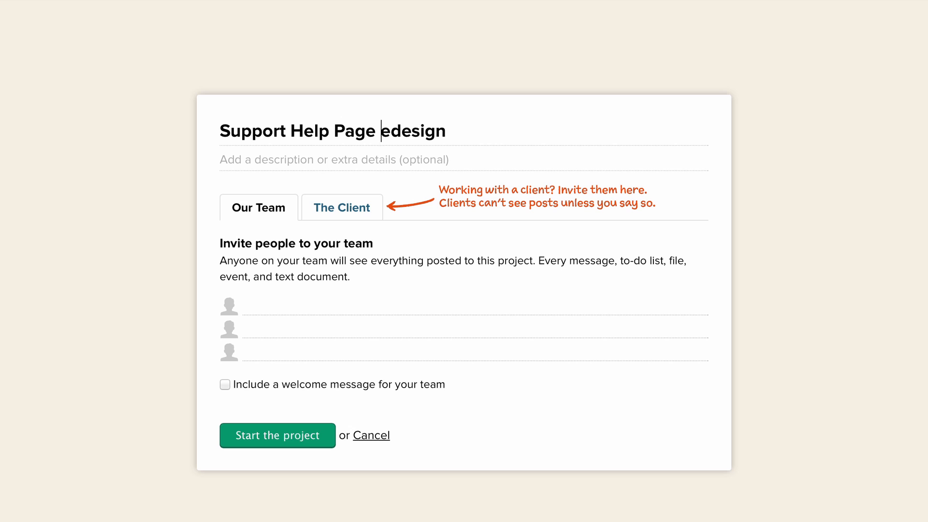
pyautogui.write('R')
# Fill in the project description with "TL:" followed by the team lead's first name
pyautogui.click(270, 157)
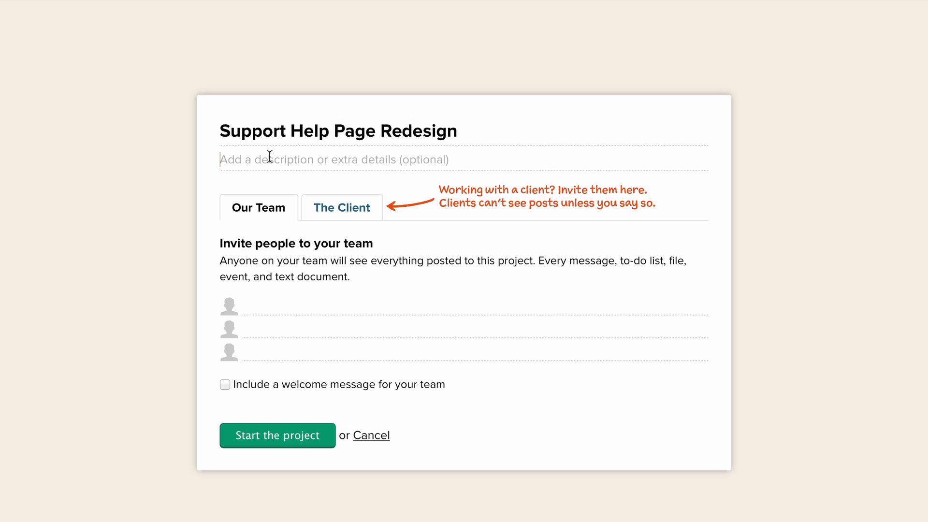
pyautogui.write('TL: M')
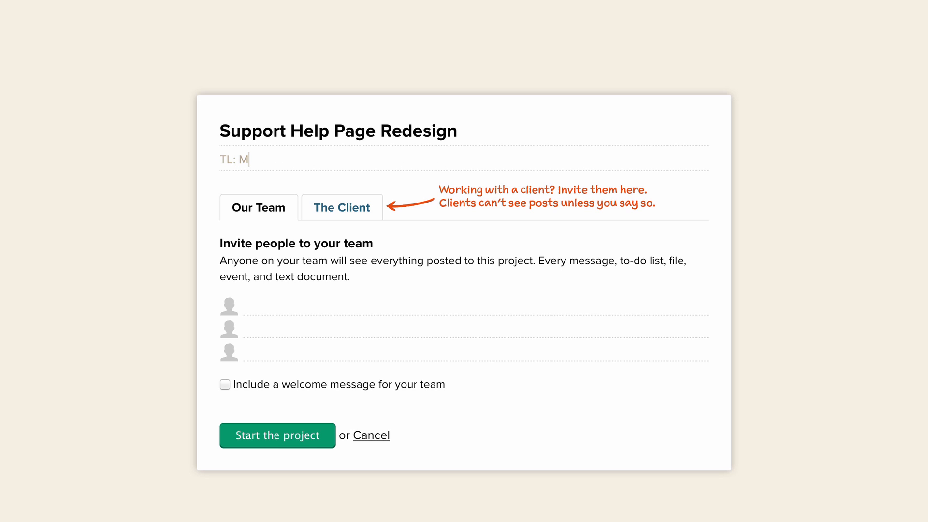
pyautogui.write('erissa')
pyautogui.click(260, 309)
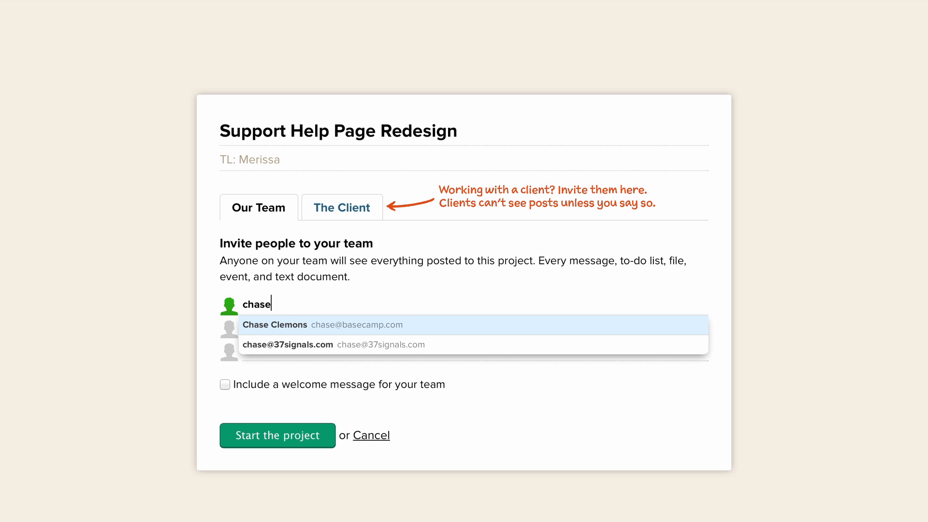
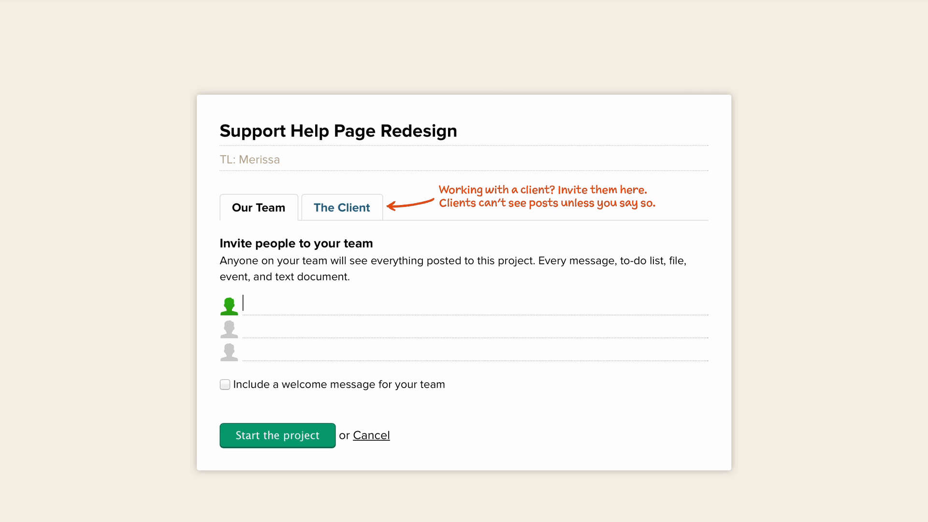
# Invite the whole Support group at Basecamp to the project team
pyautogui.write('Support')
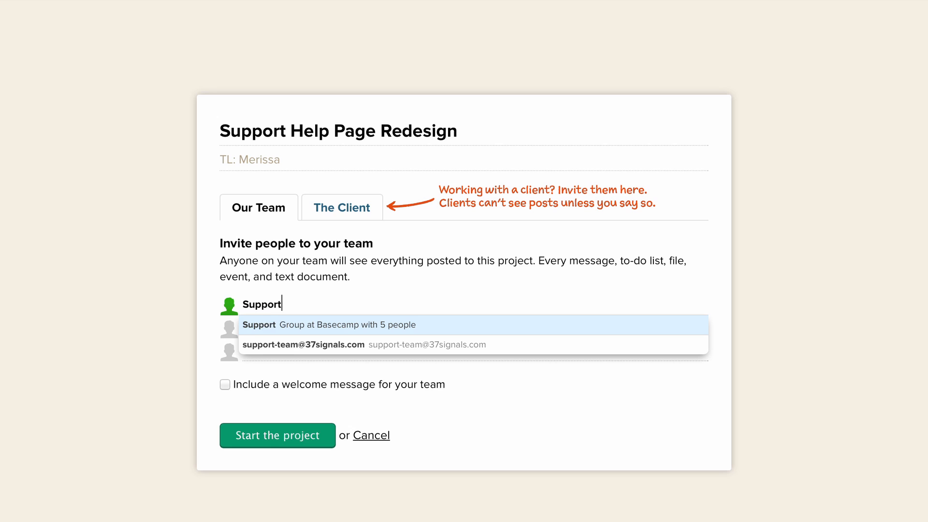
pyautogui.click(278, 331)
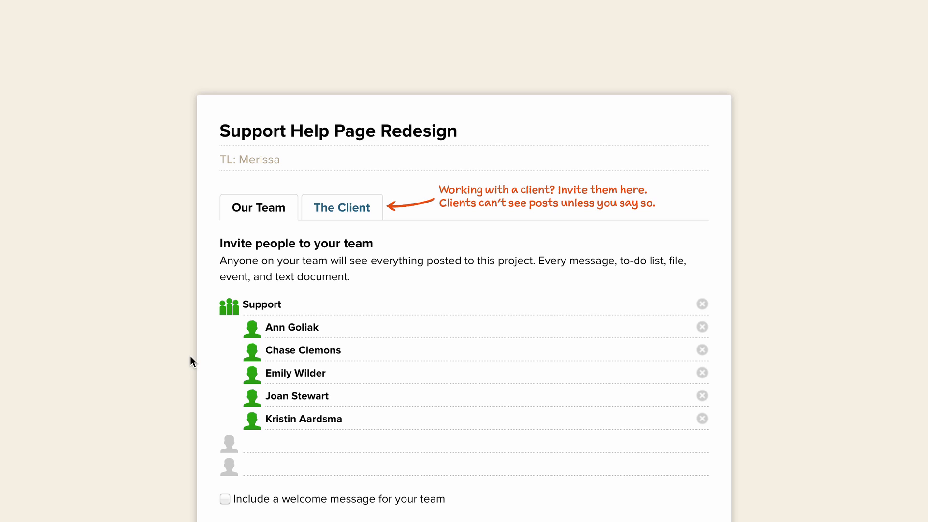
pyautogui.scroll(-3, 234, 340)
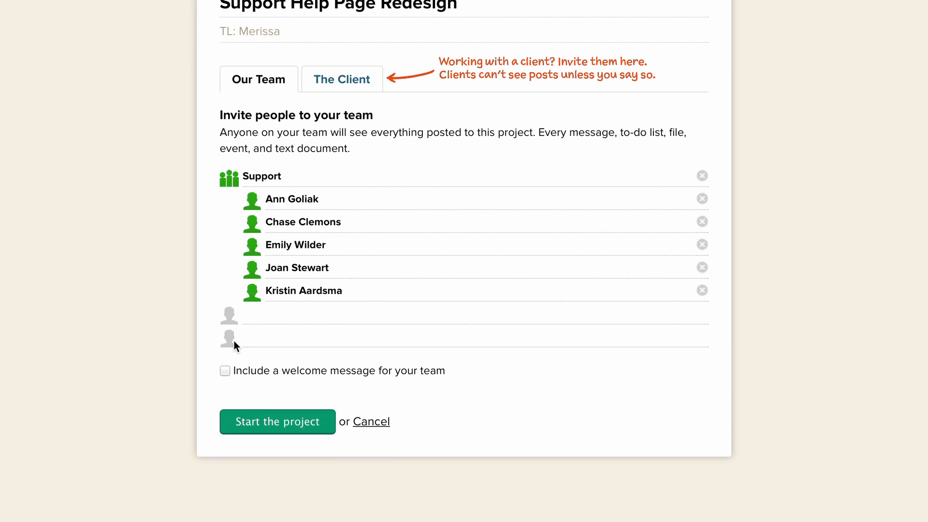
pyautogui.click(225, 372)
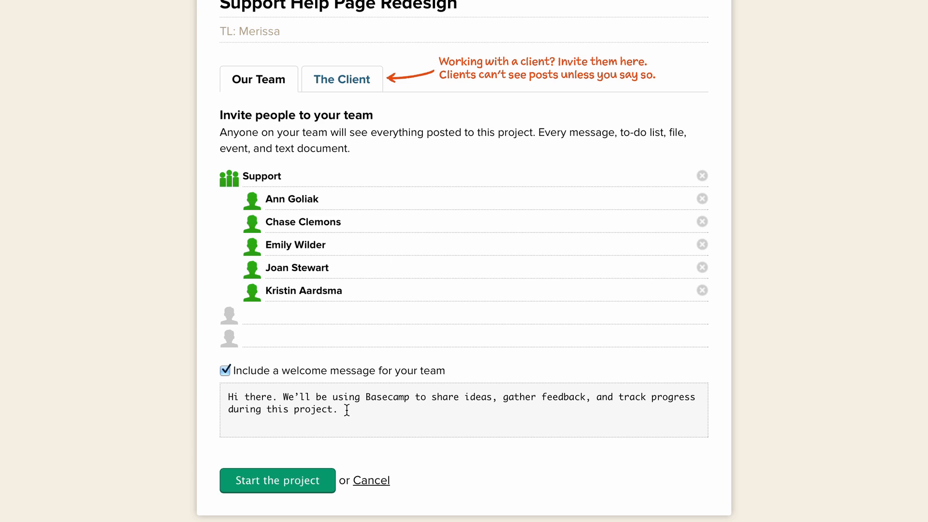
pyautogui.moveTo(348, 411); pyautogui.dragTo(222, 387)
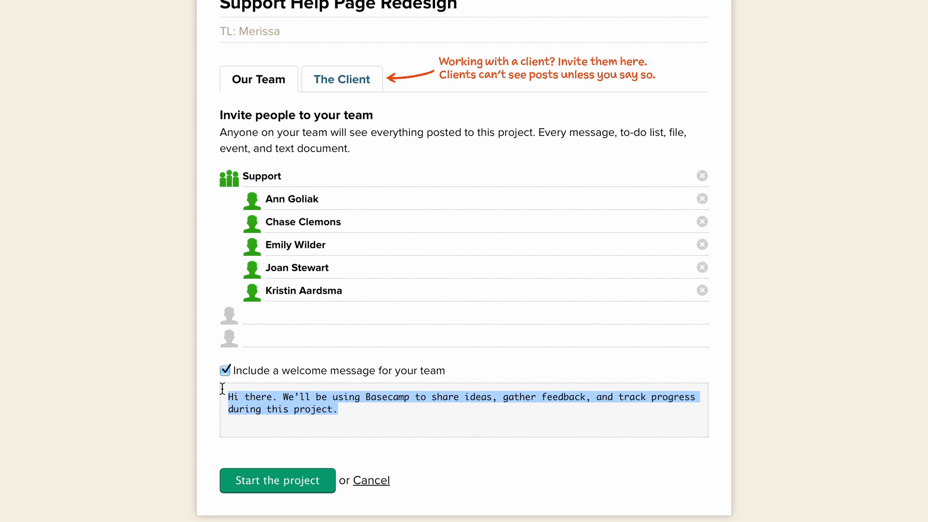
pyautogui.press('BackSpace')
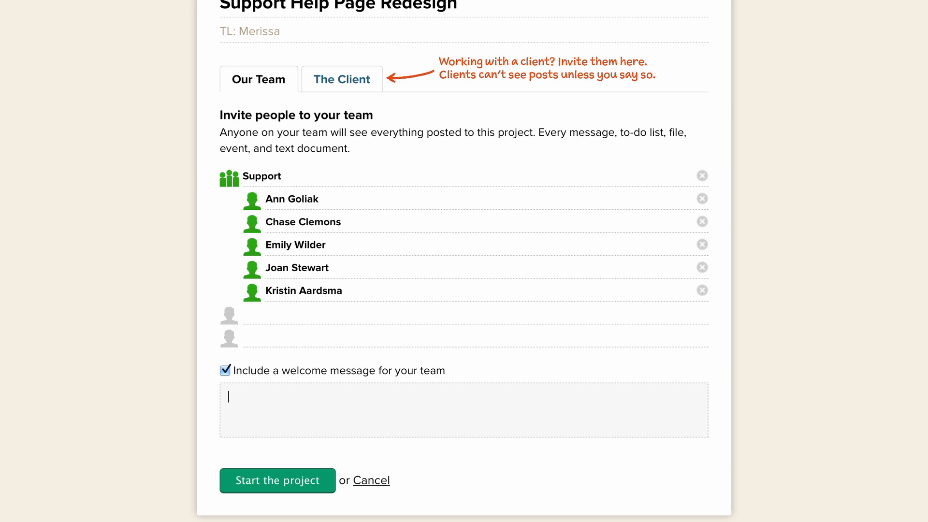
pyautogui.click(225, 370)
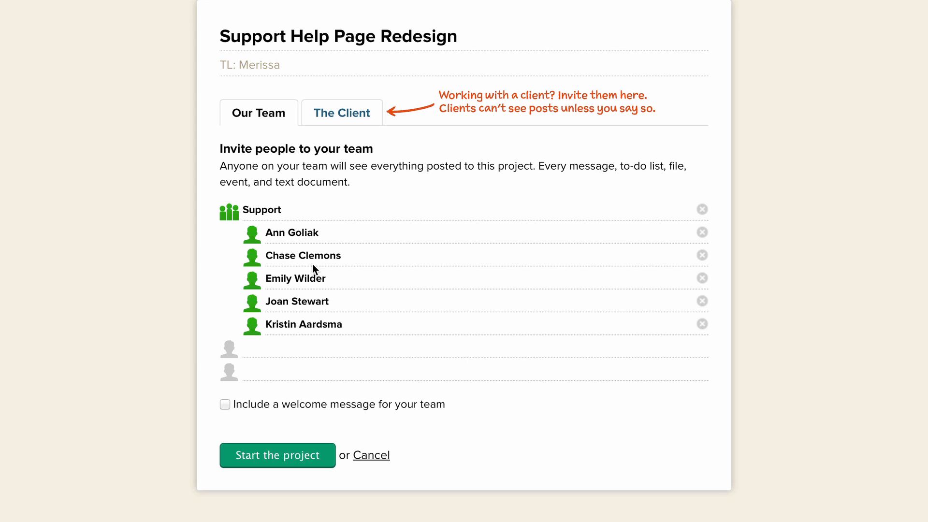
# Check the client access options without turning them on, and start the project with the invited team
pyautogui.click(353, 114)
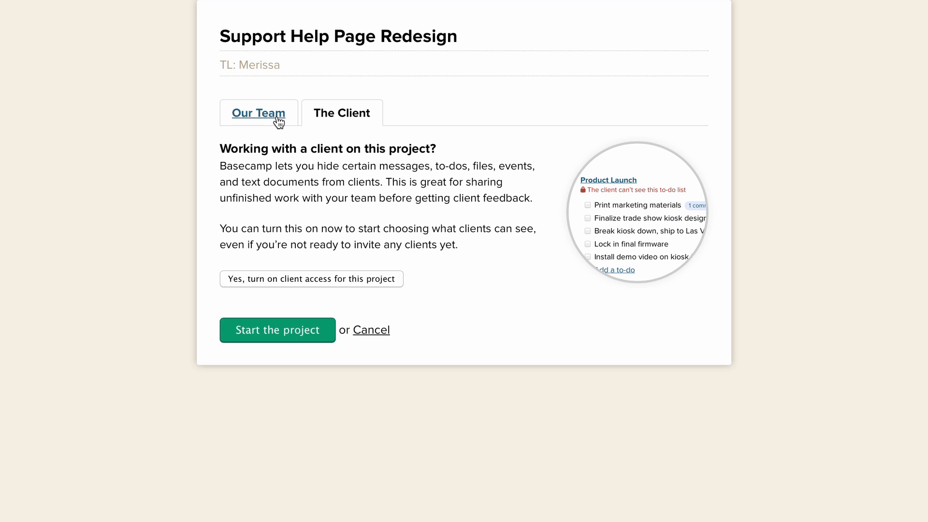
pyautogui.click(260, 114)
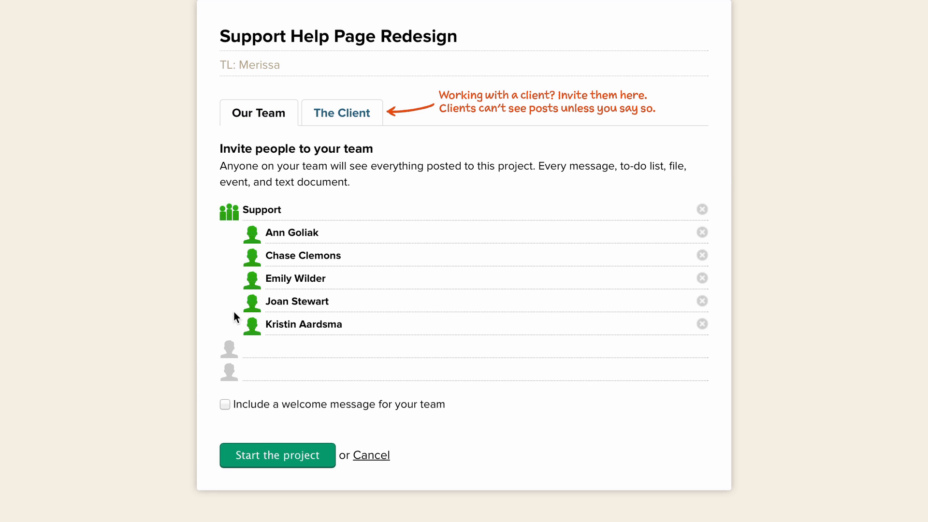
pyautogui.click(289, 456)
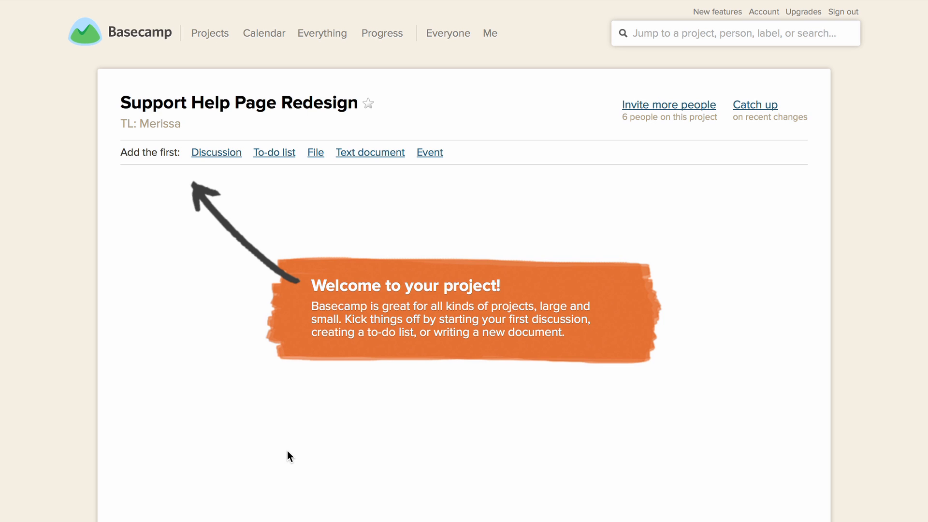
# Begin the project's first discussion with the subject "Help Pages"
pyautogui.click(211, 149)
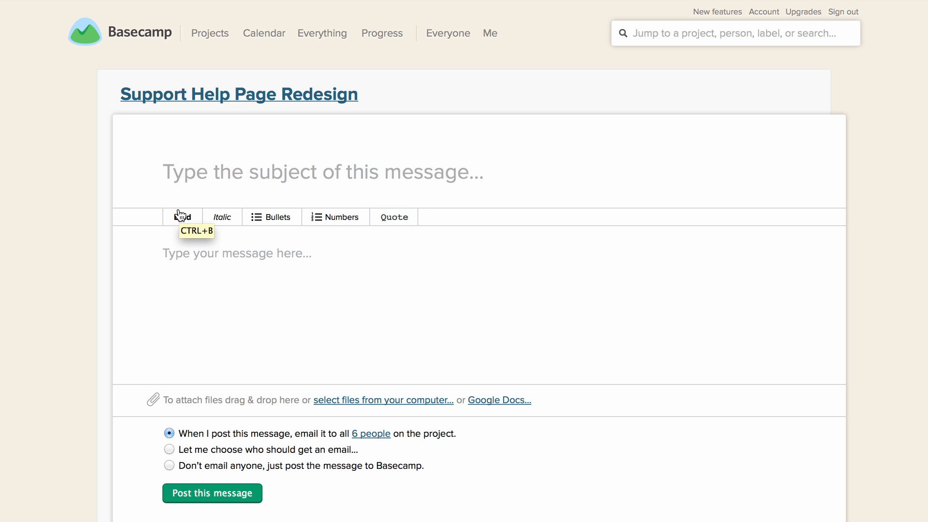
pyautogui.write('Help')
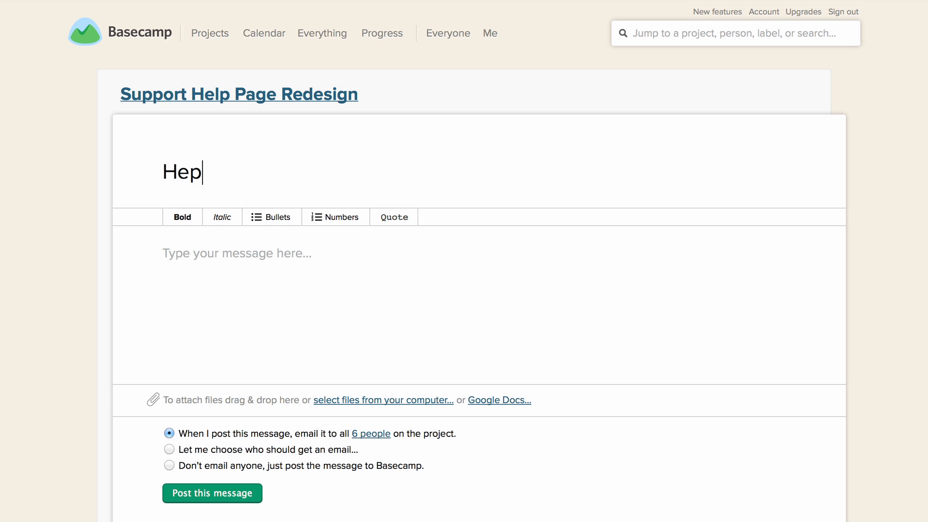
pyautogui.press('BackSpace')
pyautogui.write('lp Pages')
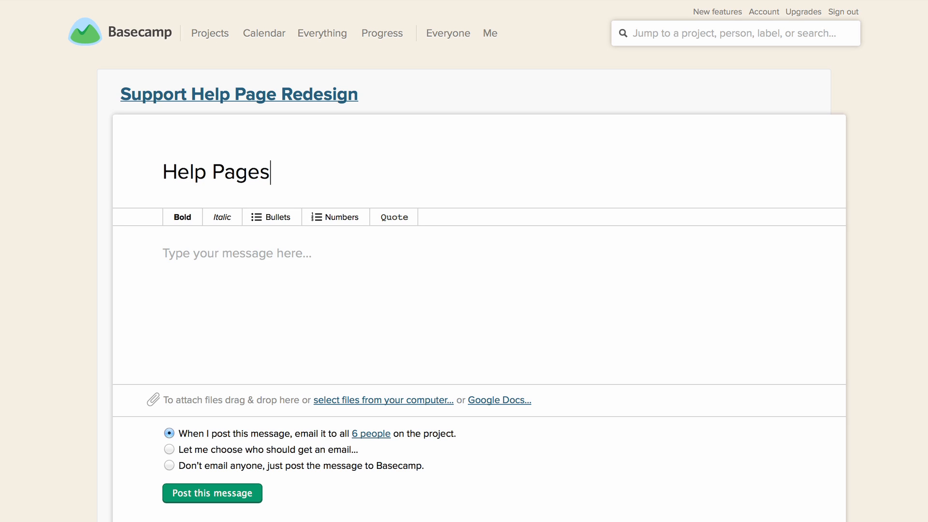
# Write the message body "Hey team-" and, after a blank line, "Let's get started on this project together. Thoughts?"
pyautogui.press('Tab')
pyautogui.write('Hey team-')
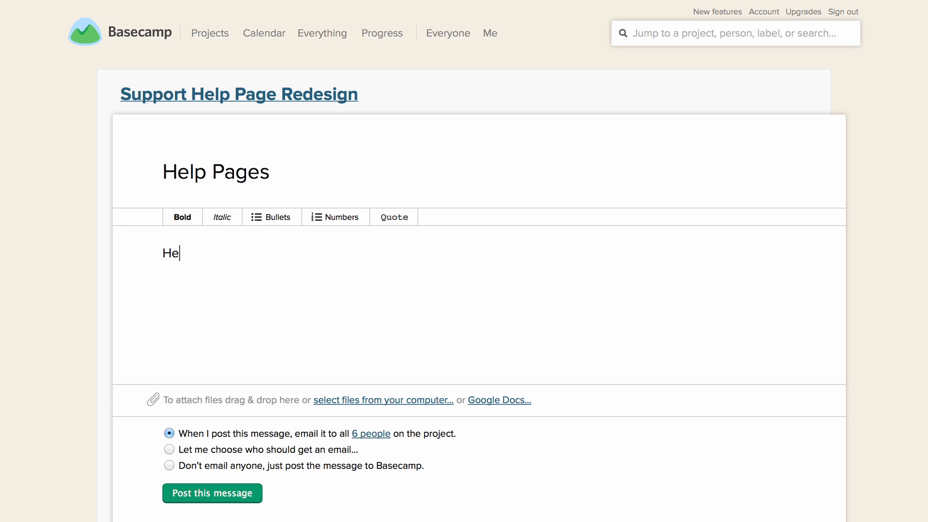
pyautogui.press('Return')
pyautogui.press('Return')
pyautogui.write("Let's get st")
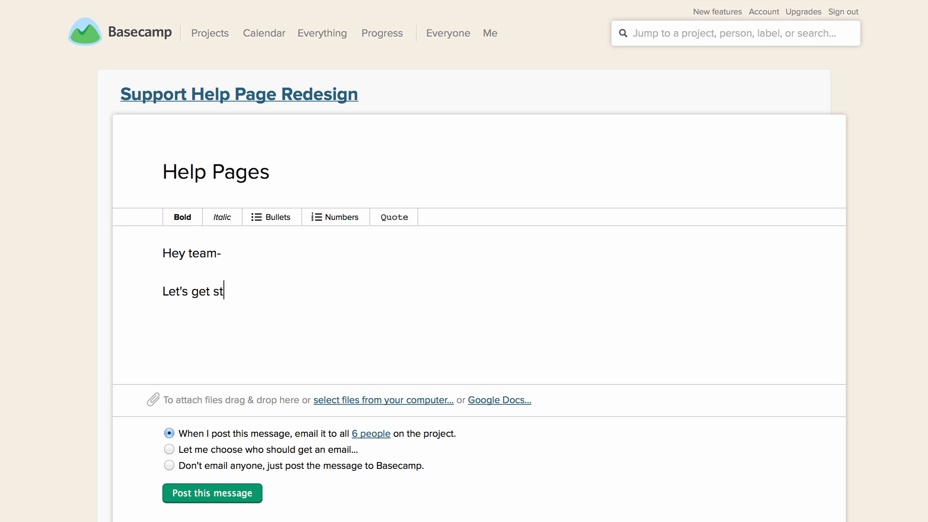
pyautogui.write('arted on this proj')
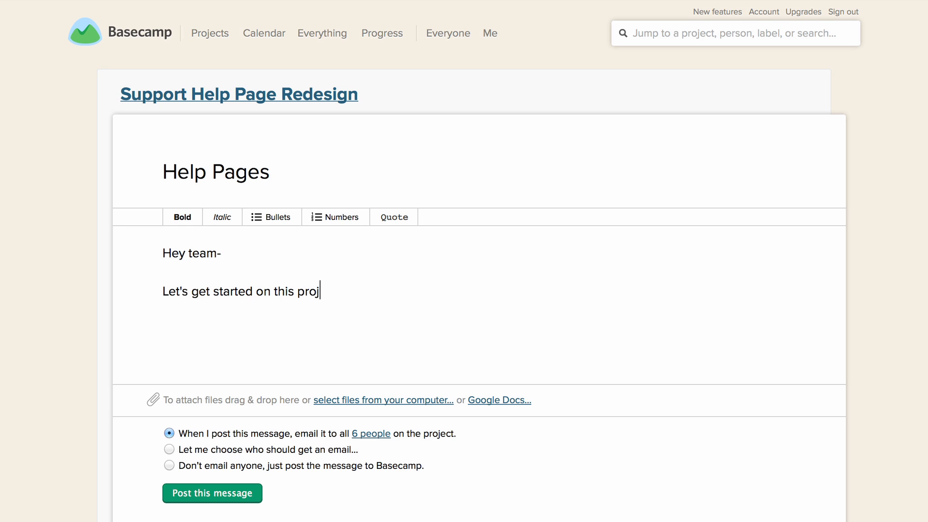
pyautogui.write('ect together. Thoughts')
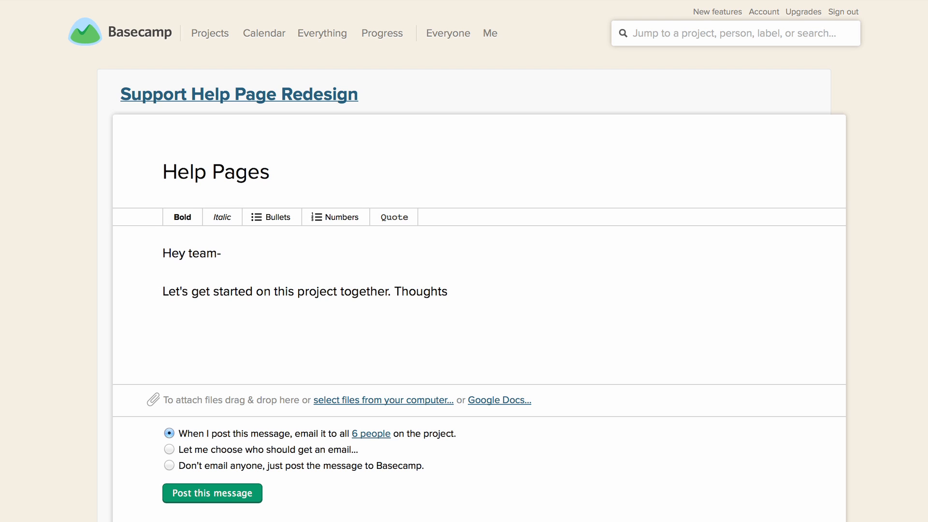
pyautogui.write('?')
# Set the message's e-mail notification to let the author choose who should get an email
pyautogui.scroll(-2, 147, 282)
pyautogui.scroll(-3, 148, 287)
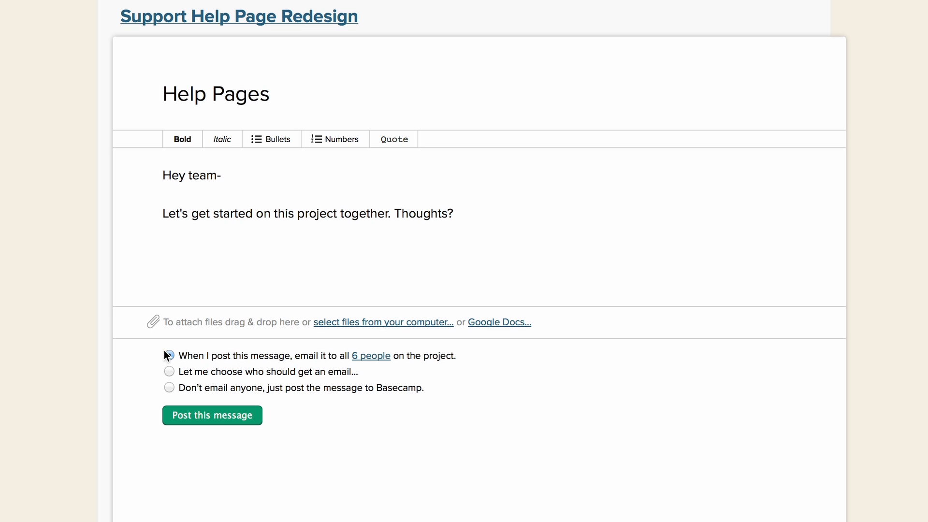
pyautogui.click(170, 370)
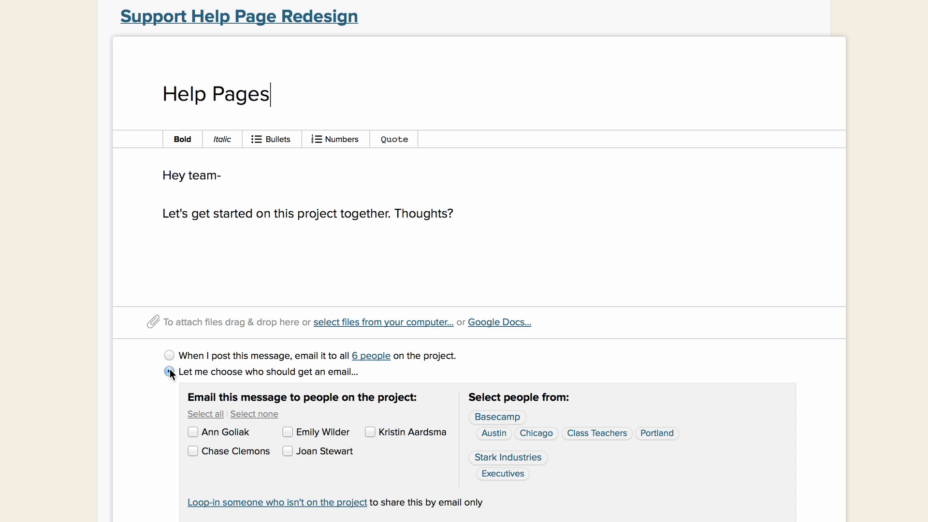
pyautogui.scroll(-2, 170, 370)
pyautogui.scroll(-2, 170, 369)
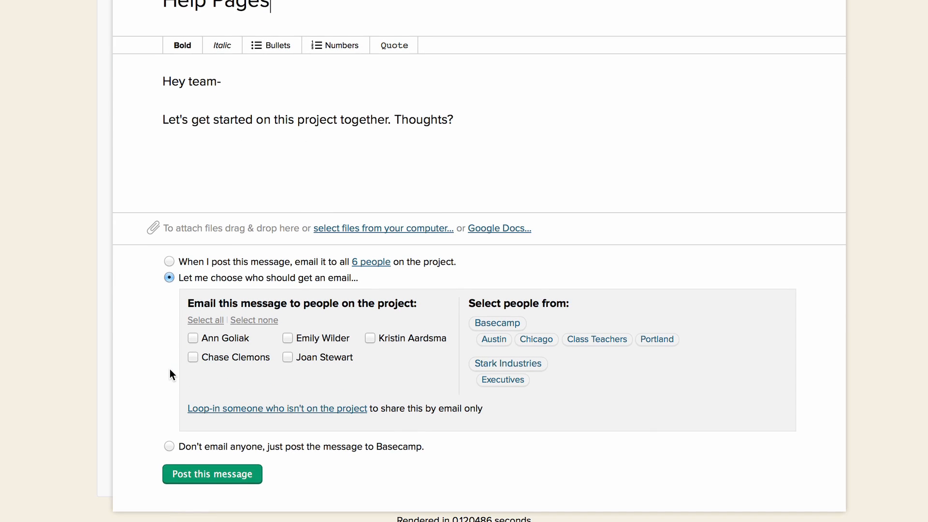
pyautogui.click(207, 321)
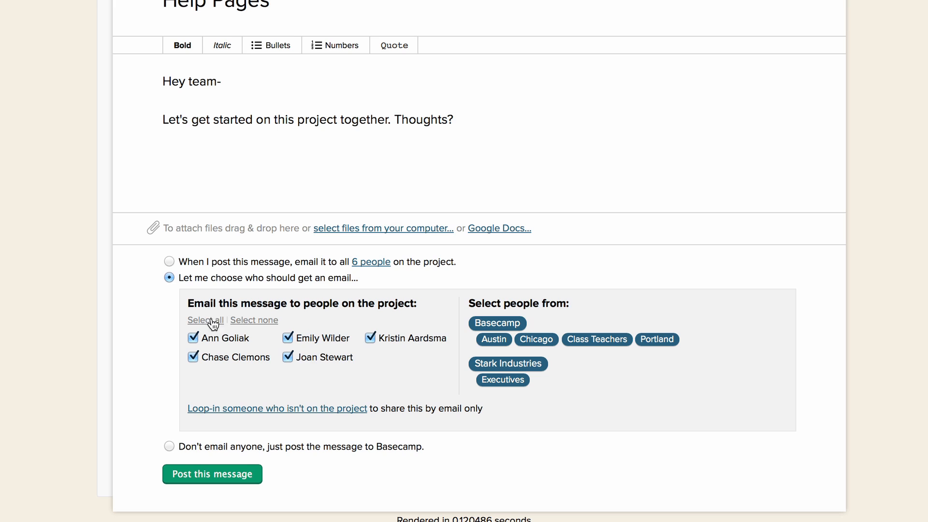
pyautogui.click(246, 321)
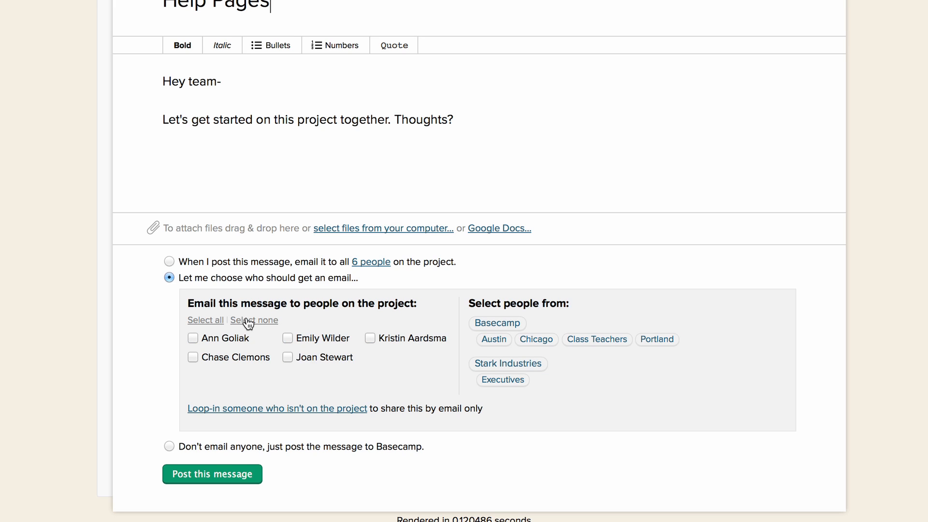
pyautogui.click(192, 357)
pyautogui.click(288, 338)
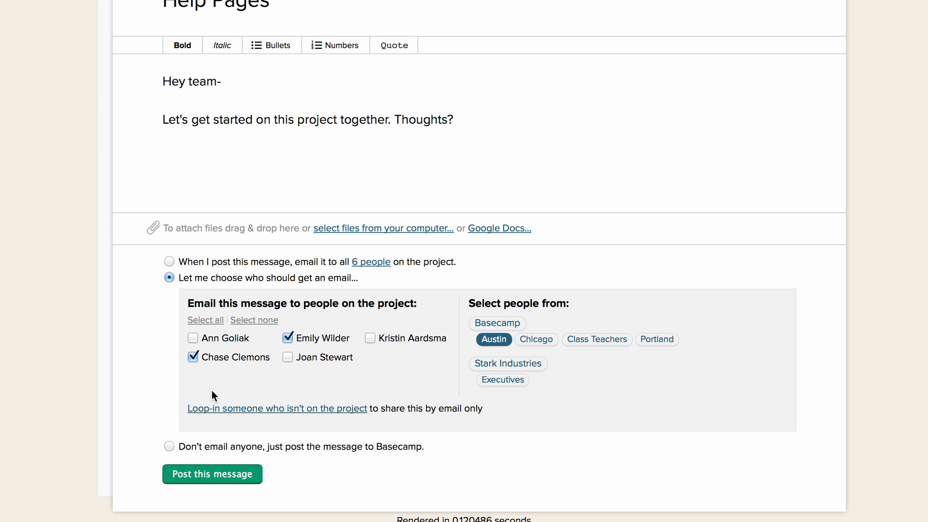
# Select all listed people on the project as e-mail recipients of the message
pyautogui.click(203, 320)
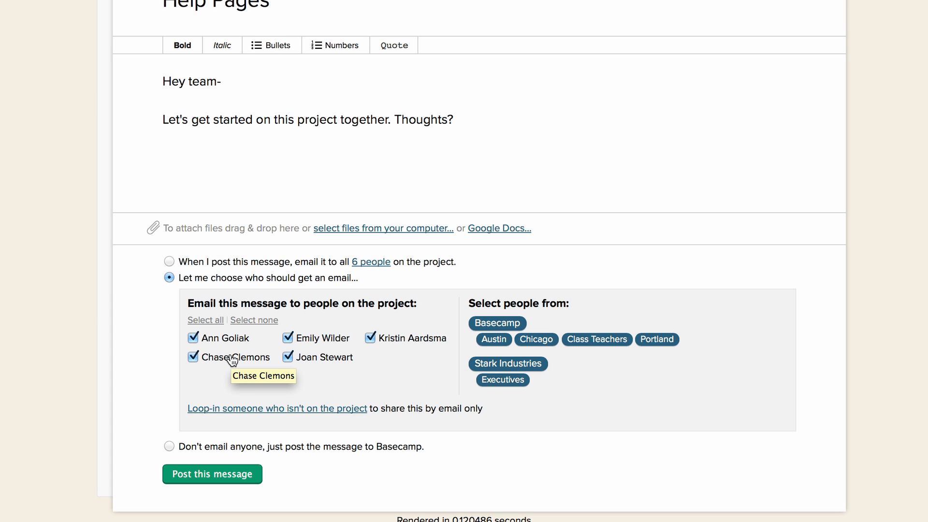
pyautogui.scroll(2, 232, 361)
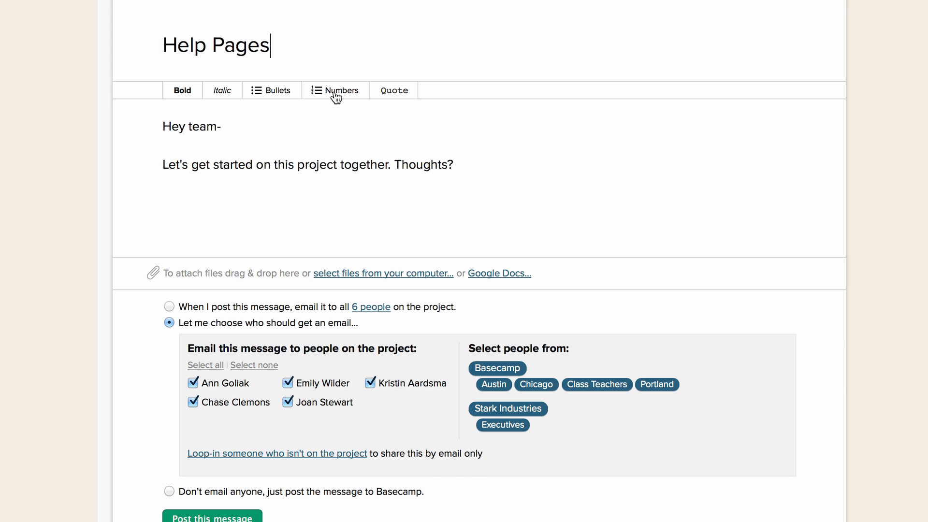
# Post the "Help Pages" message with the choose-recipients e-mail option and all listed people on the project selected
pyautogui.scroll(3, 334, 96)
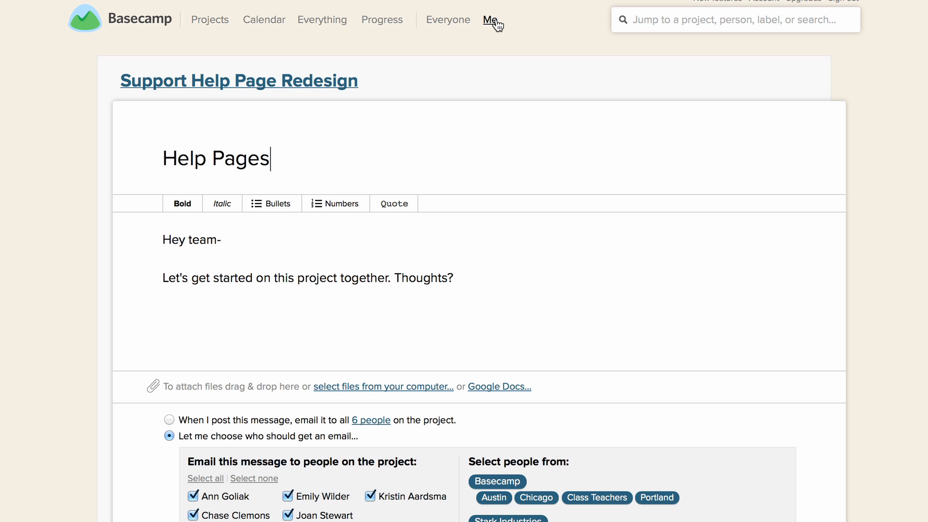
pyautogui.scroll(-3, 406, 132)
pyautogui.scroll(-2, 399, 138)
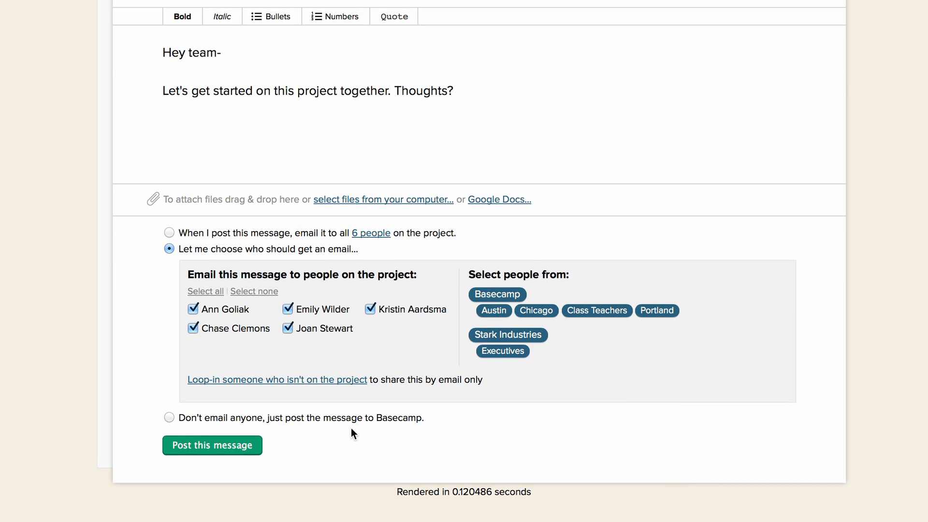
pyautogui.click(166, 417)
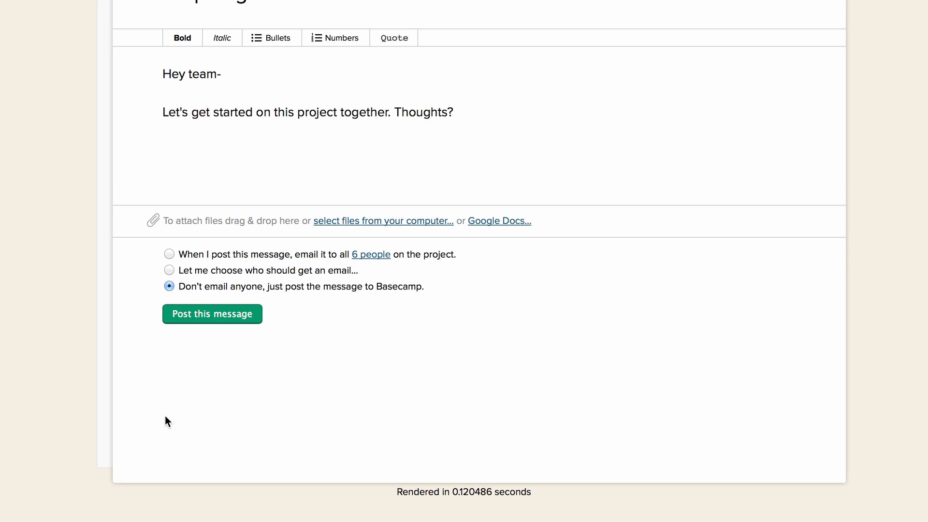
pyautogui.click(177, 273)
pyautogui.click(210, 315)
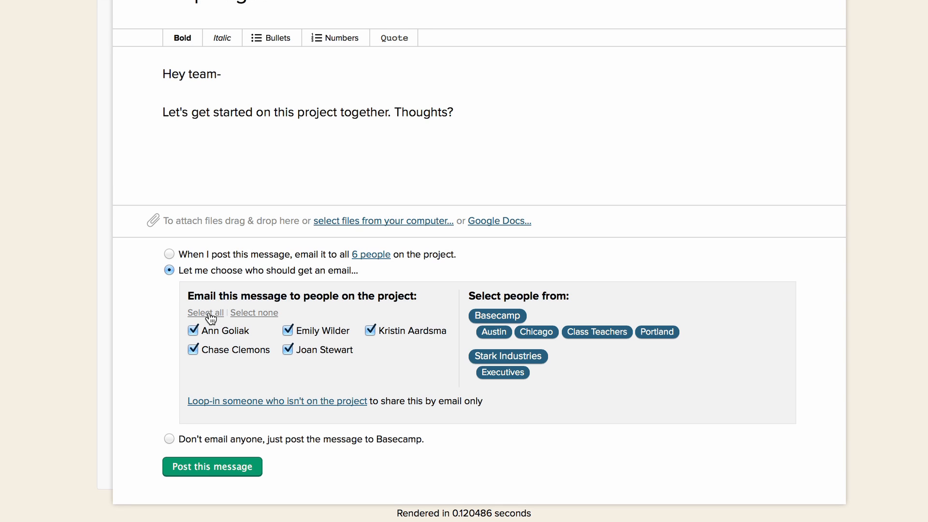
pyautogui.click(214, 467)
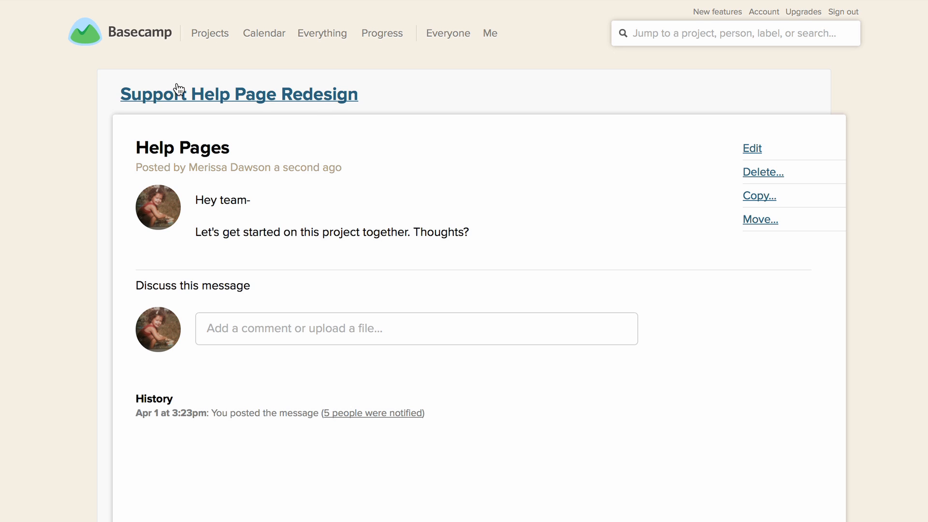
# Return to the project page and create its first to-do list, titled "Things that we want"
pyautogui.click(559, 91)
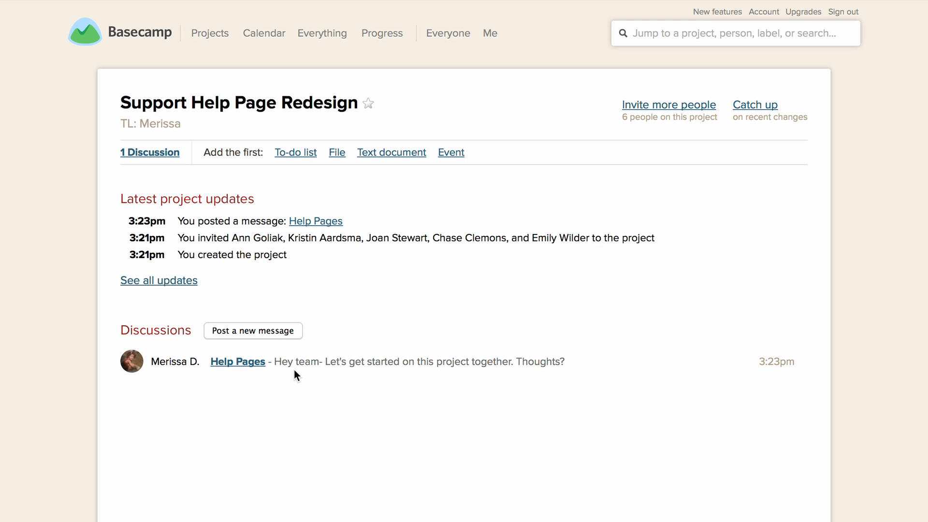
pyautogui.click(296, 153)
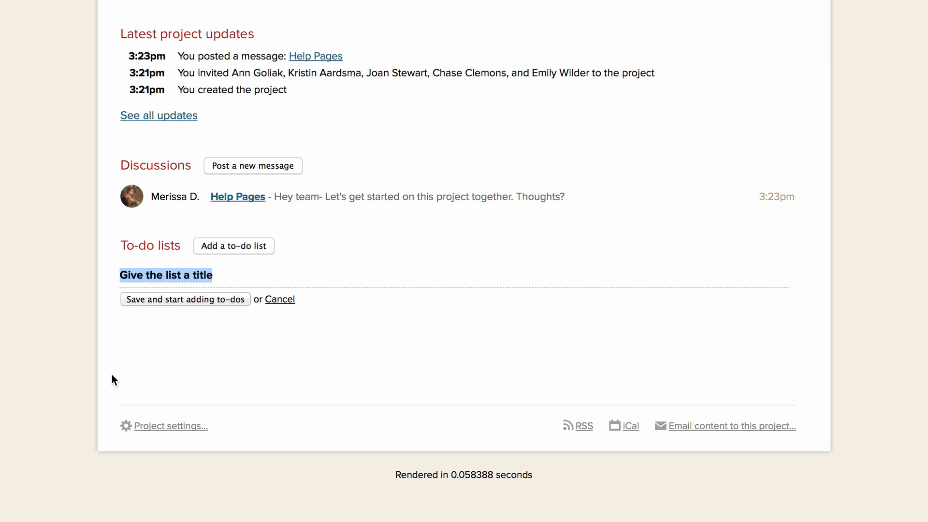
pyautogui.press('BackSpace')
pyautogui.write('Things')
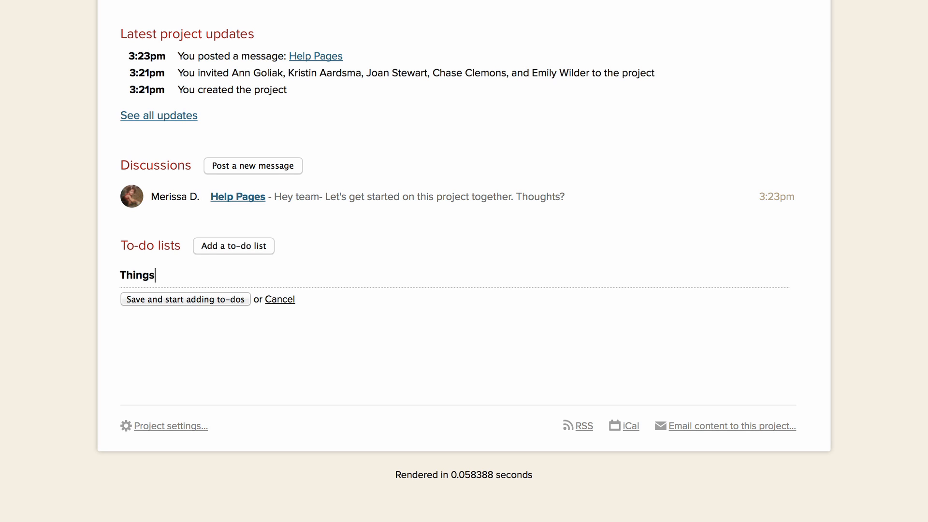
pyautogui.write(' that we want')
pyautogui.press('Return')
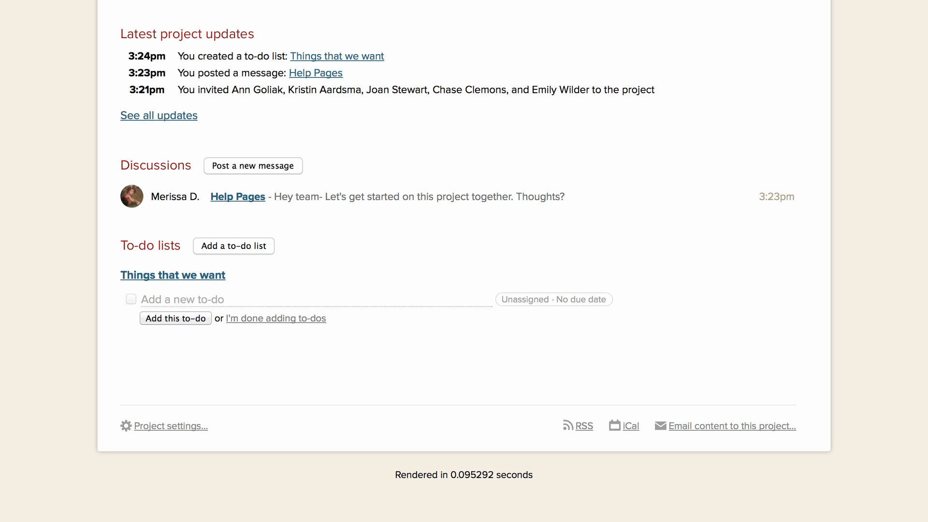
# Add the to-dos "More videos", "Live Classes" and "Basecamp Case Study" to the list
pyautogui.write('More videos')
pyautogui.press('Return')
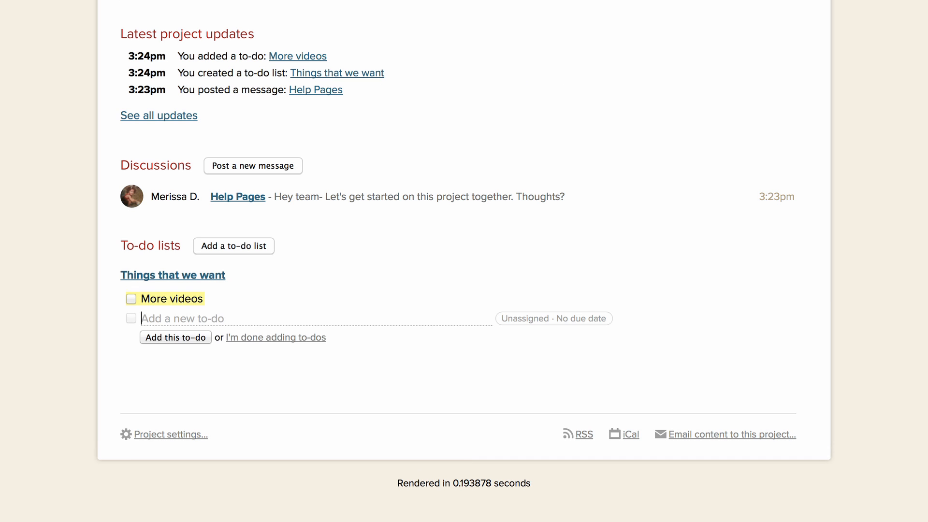
pyautogui.write('Live ')
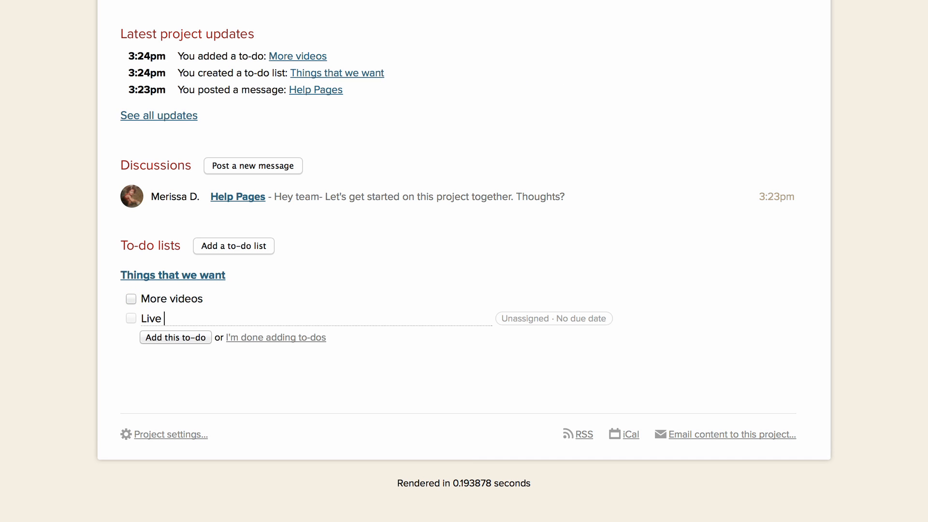
pyautogui.write('Classes')
pyautogui.press('Return')
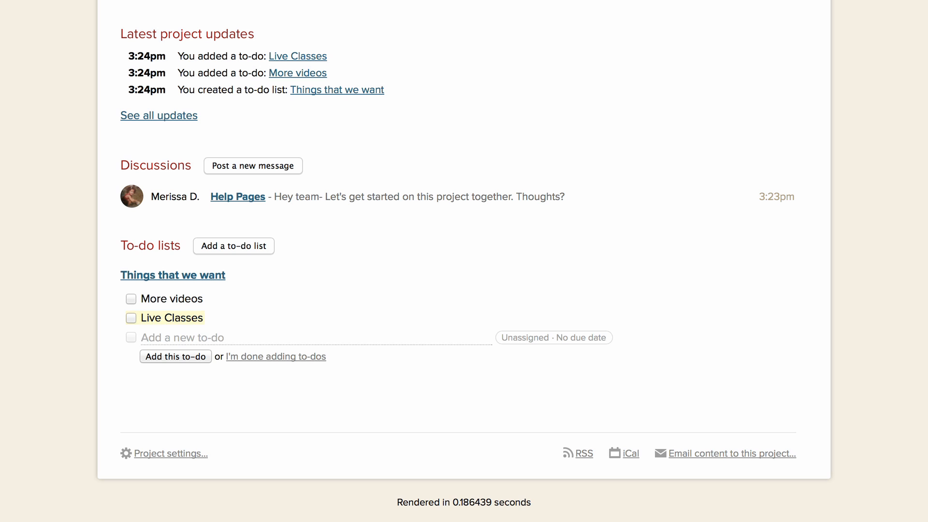
pyautogui.write('Basecamp Ca')
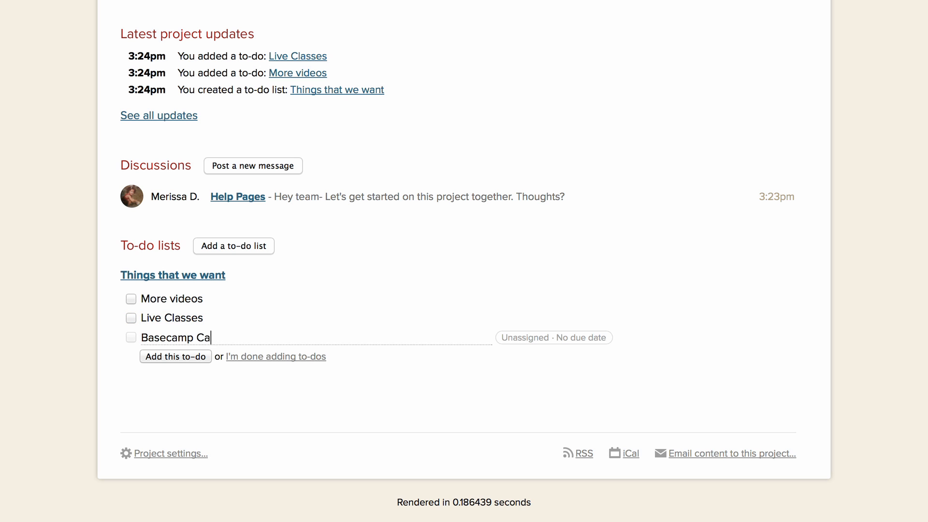
pyautogui.write('se Study')
pyautogui.press('Return')
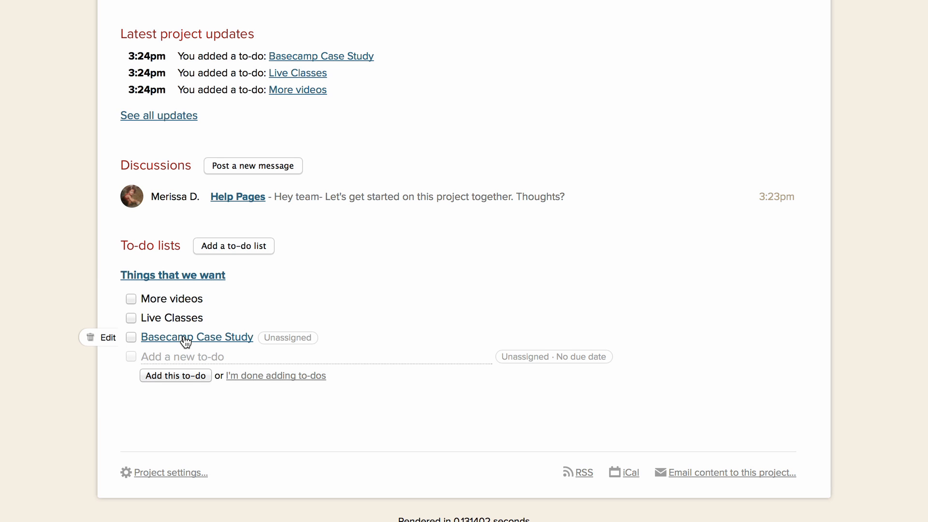
# Move "Basecamp Case Study" above "More videos" in the list and assign it to the fourth listed teammate
pyautogui.moveTo(186, 342); pyautogui.dragTo(174, 304)
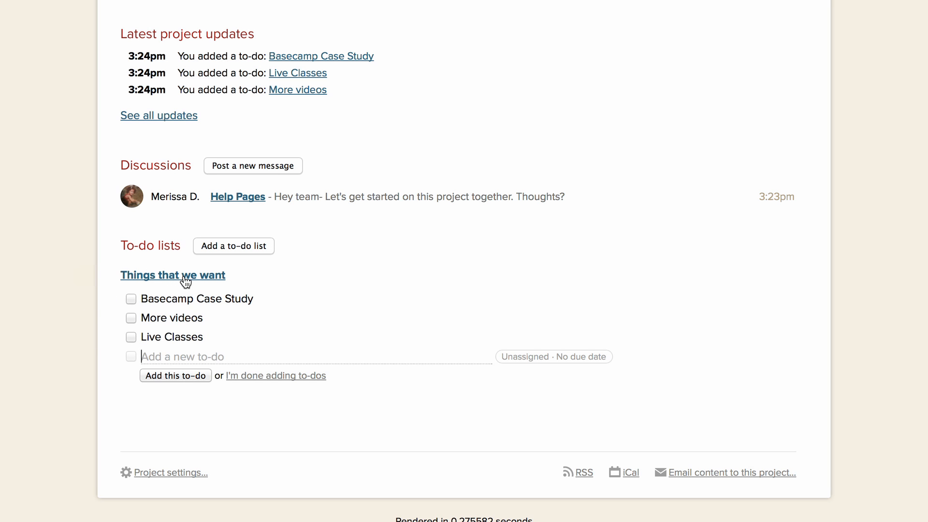
pyautogui.moveTo(186, 280)
pyautogui.mouseDown()
pyautogui.moveTo(184, 329)
pyautogui.moveTo(176, 280)
pyautogui.moveTo(178, 331)
pyautogui.moveTo(179, 283)
pyautogui.mouseUp()
pyautogui.moveTo(179, 305)
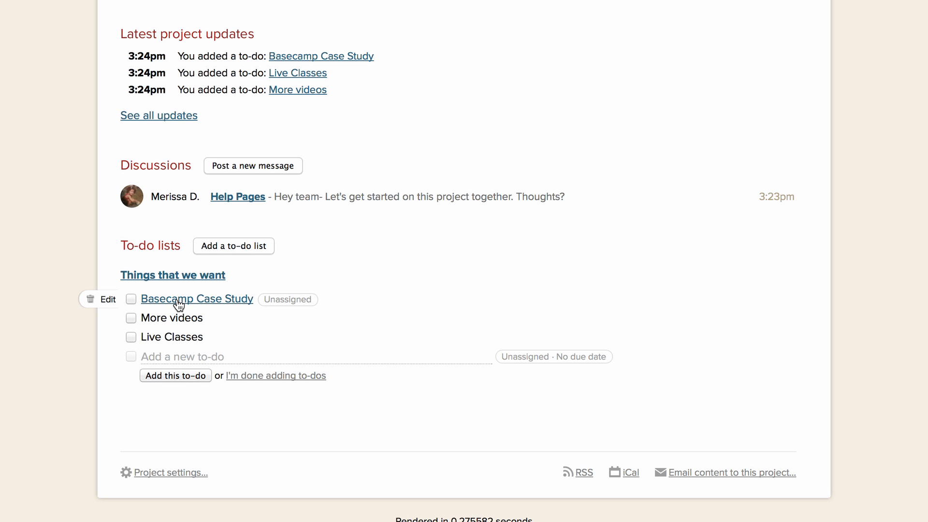
pyautogui.click(290, 301)
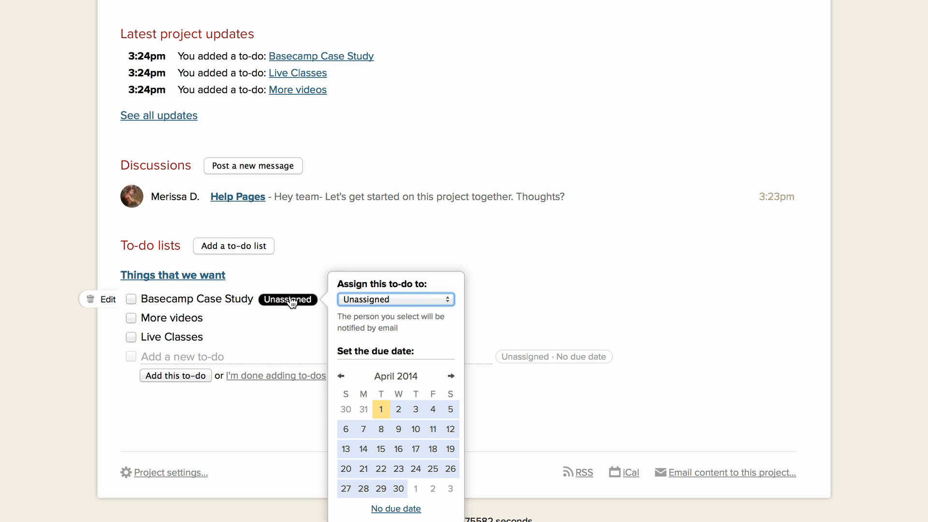
pyautogui.click(424, 298)
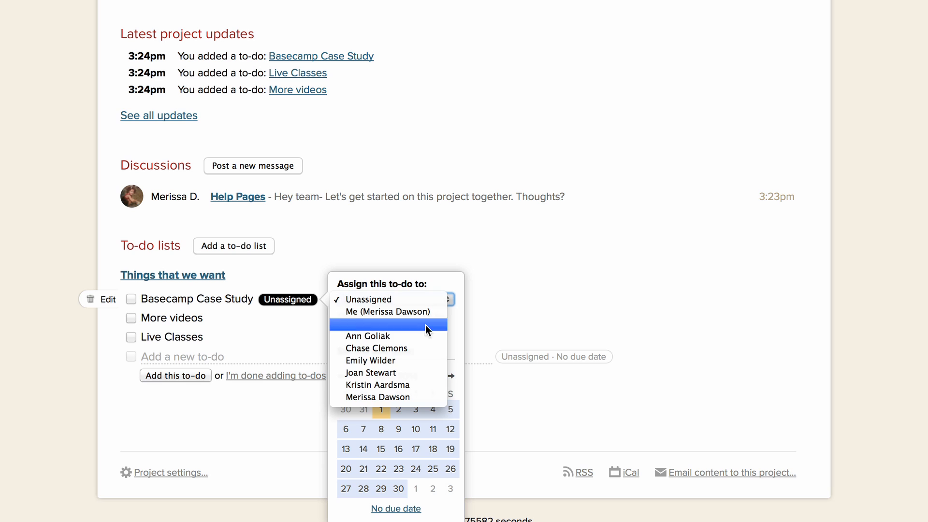
pyautogui.click(423, 373)
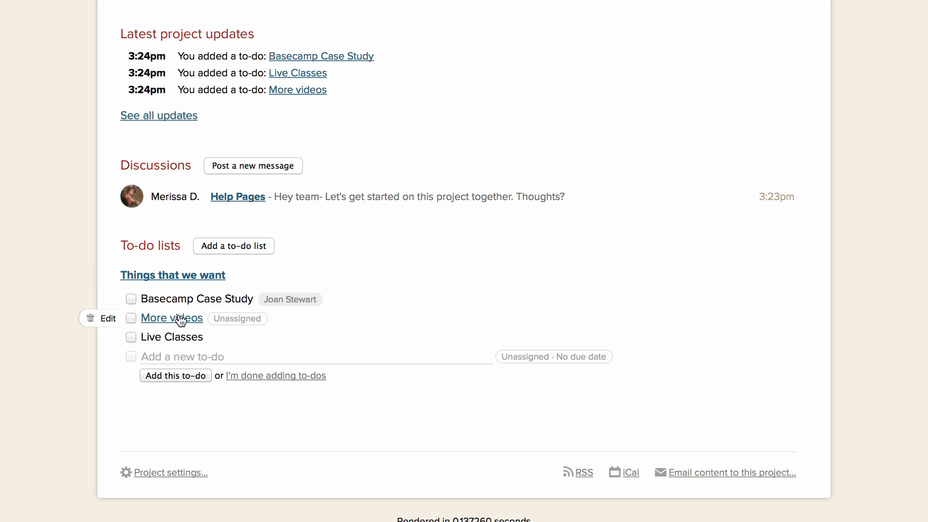
# Assign the "More videos" to-do to the second listed teammate
pyautogui.click(249, 323)
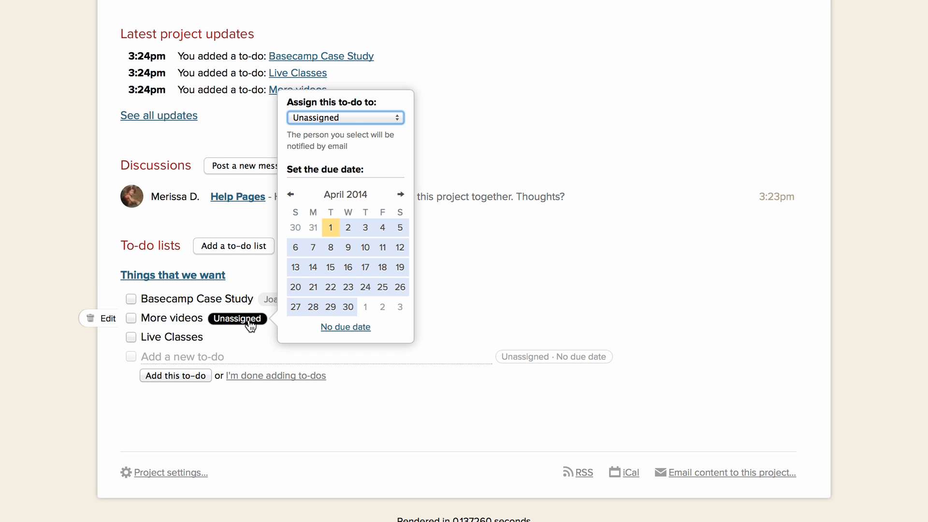
pyautogui.click(350, 118)
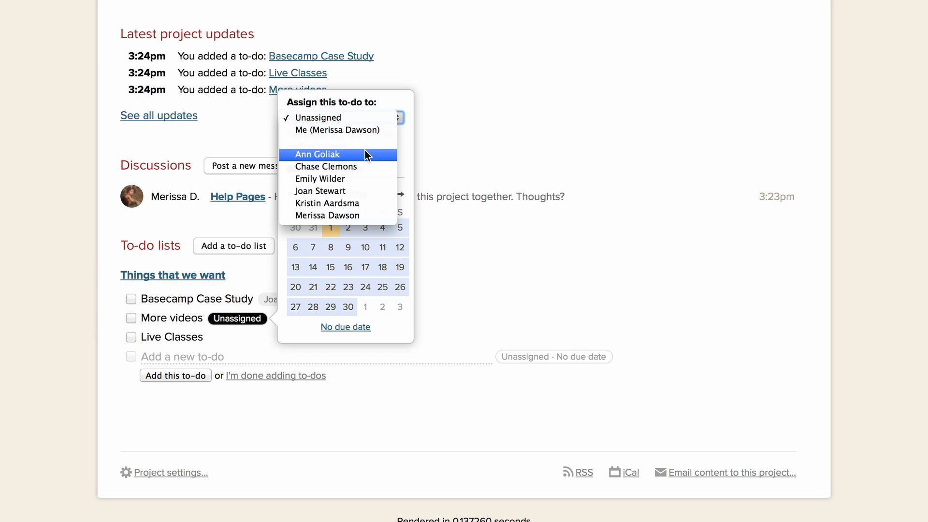
pyautogui.click(369, 166)
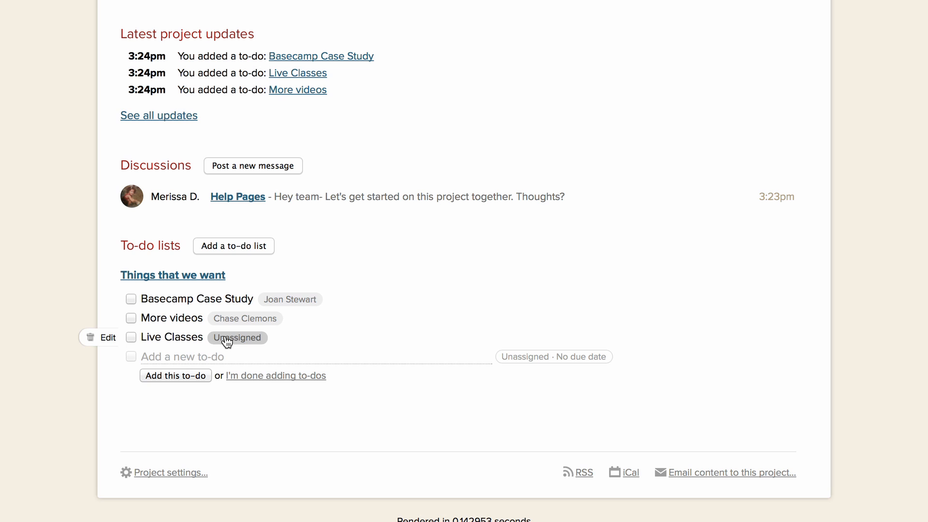
# Set the "Live Classes" to-do's due date to April 7, 2014 and assign it to the fifth listed teammate
pyautogui.click(227, 339)
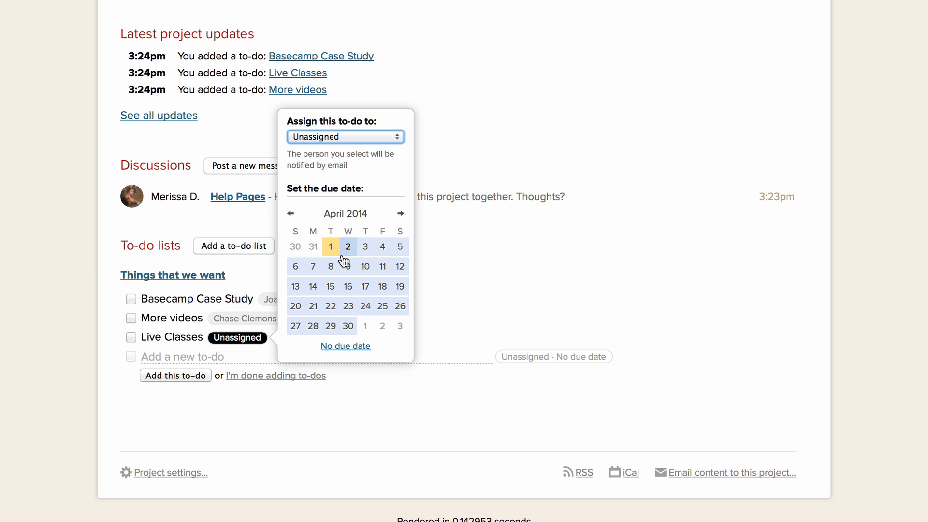
pyautogui.click(314, 266)
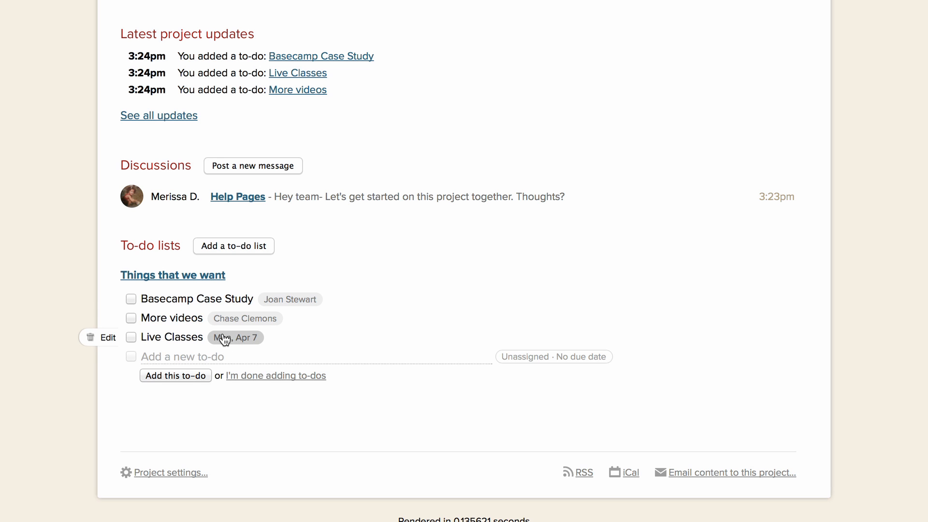
pyautogui.click(225, 340)
pyautogui.click(372, 132)
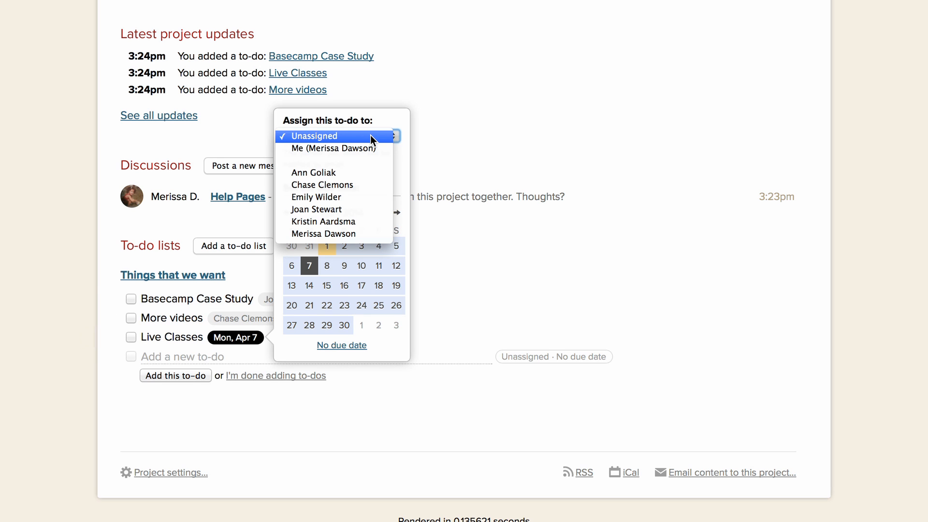
pyautogui.click(351, 221)
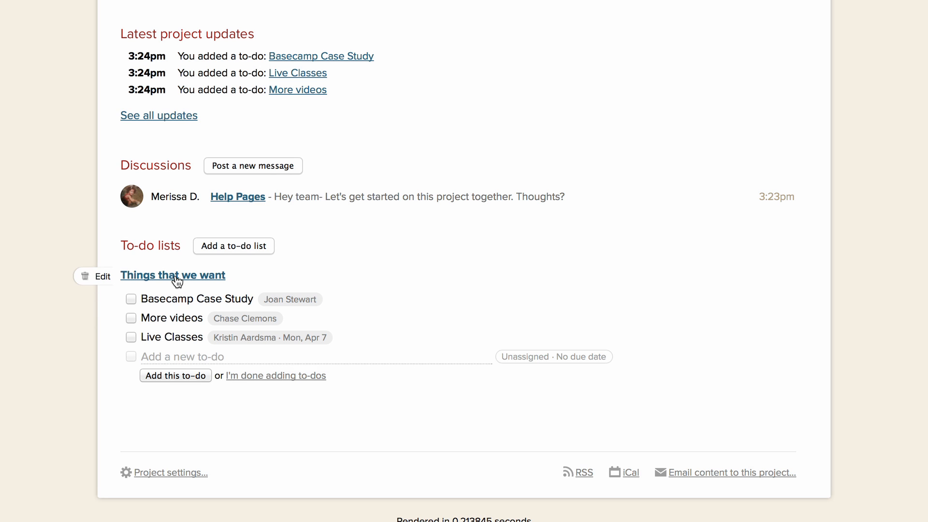
# Open the project calendar and save magenta as its color
pyautogui.scroll(3, 209, 345)
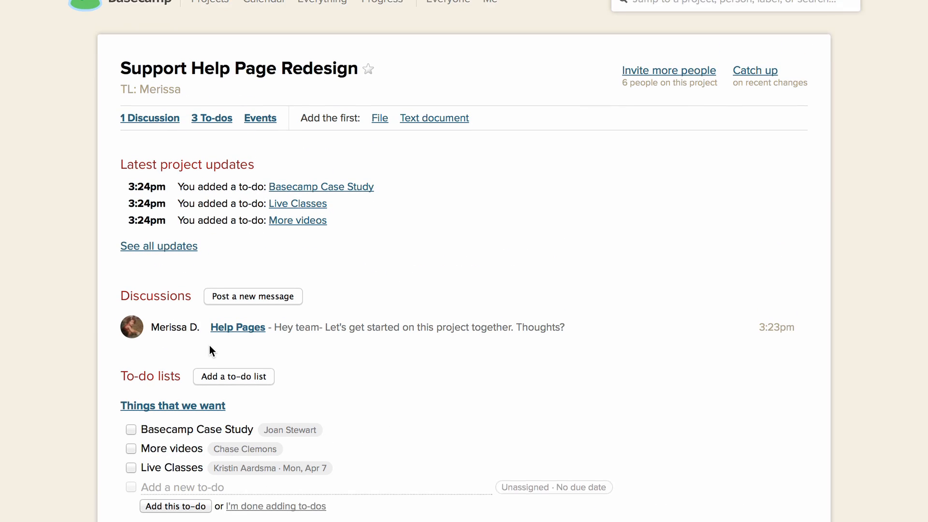
pyautogui.scroll(1, 209, 345)
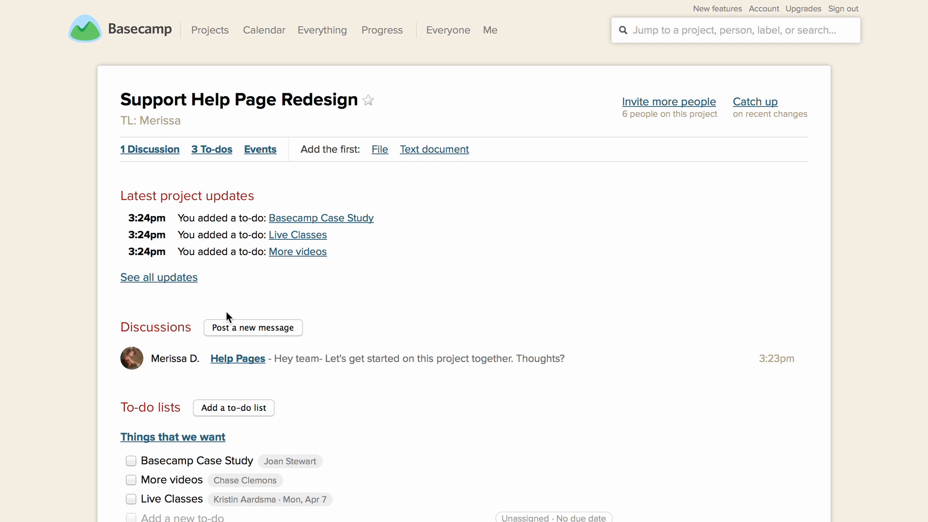
pyautogui.click(262, 152)
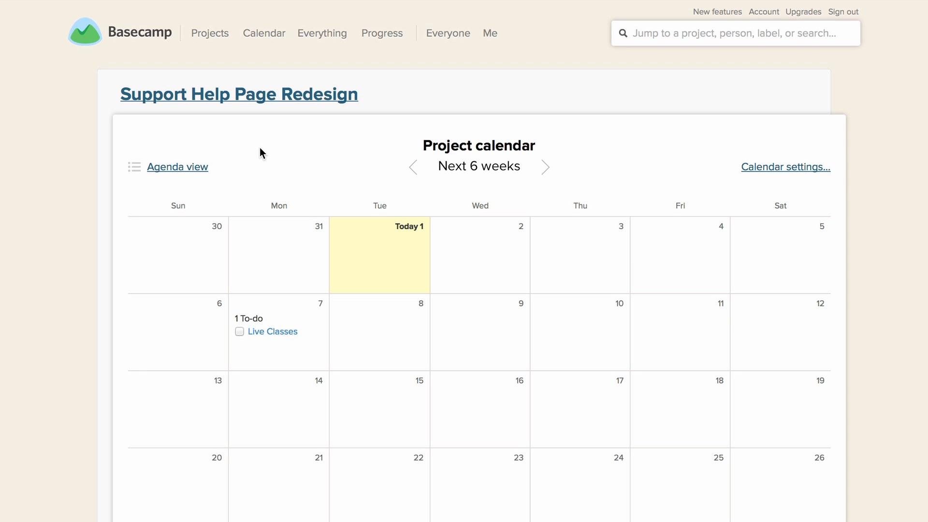
pyautogui.scroll(-1, 259, 148)
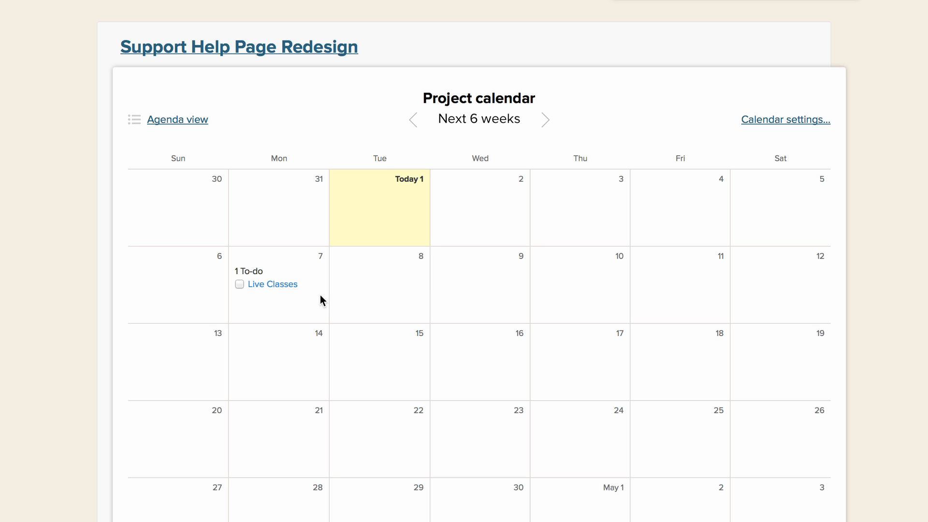
pyautogui.click(771, 124)
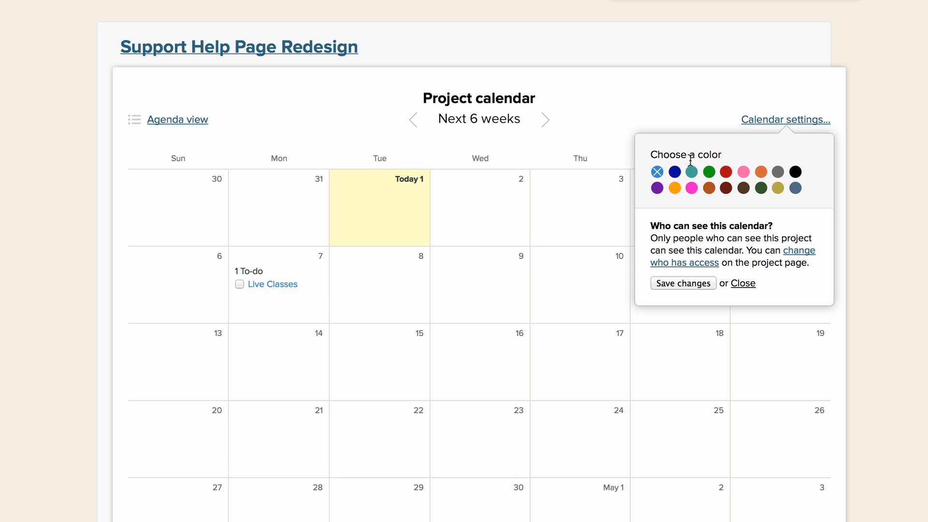
pyautogui.click(688, 191)
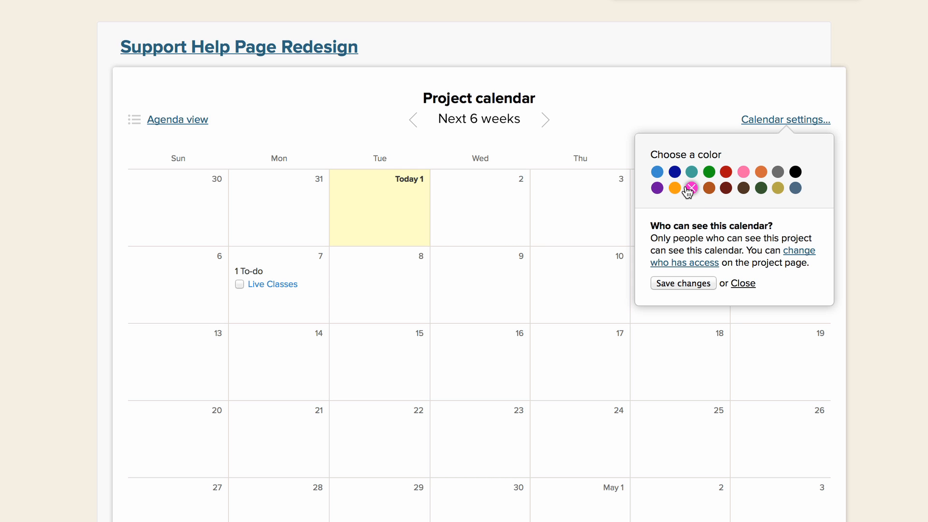
pyautogui.click(686, 285)
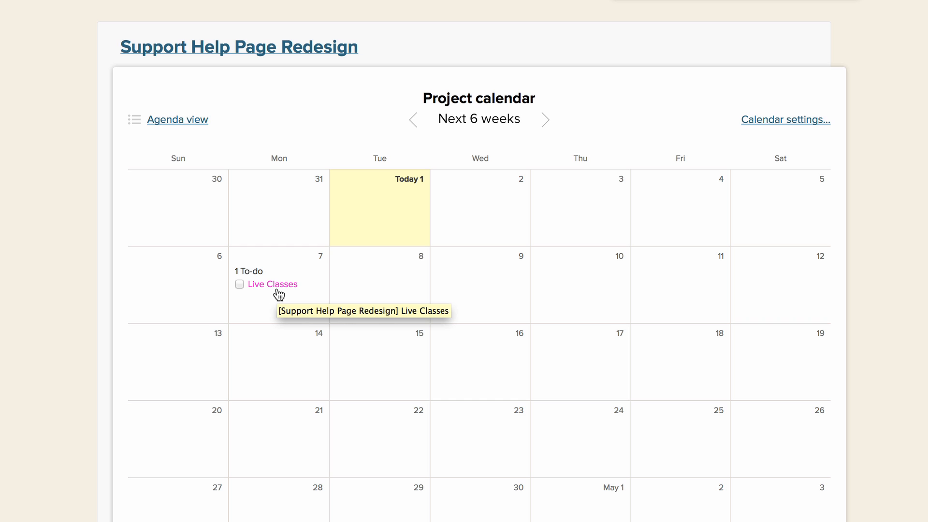
# Look at the upcoming items in the calendar's agenda view, and reopen the project calendar from the project page
pyautogui.click(177, 121)
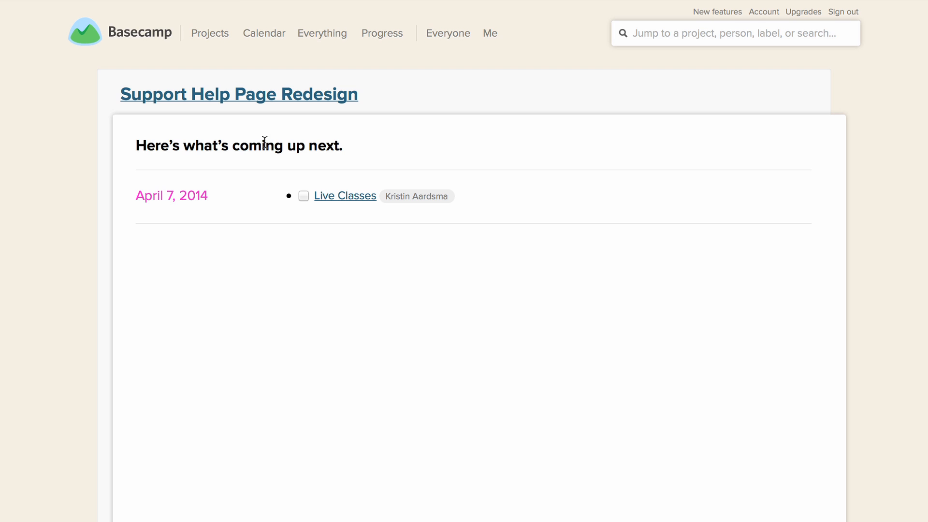
pyautogui.click(262, 100)
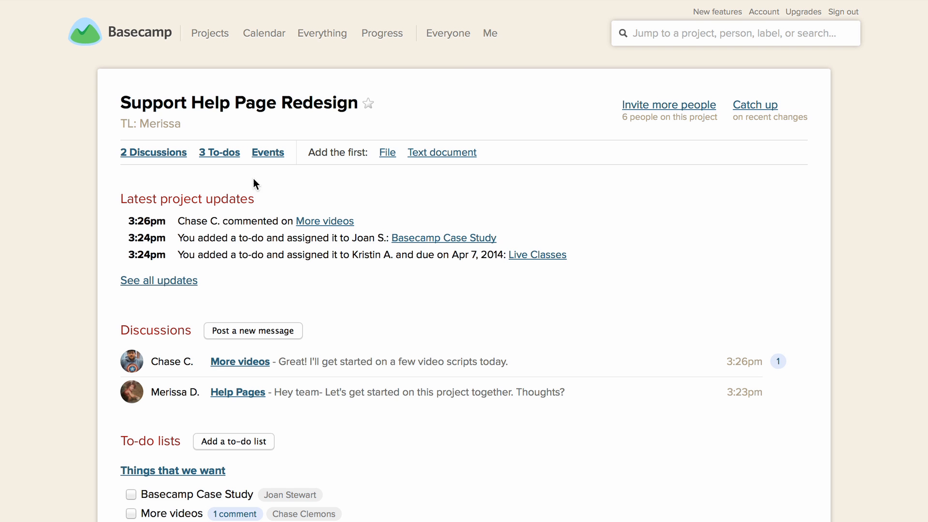
pyautogui.click(274, 151)
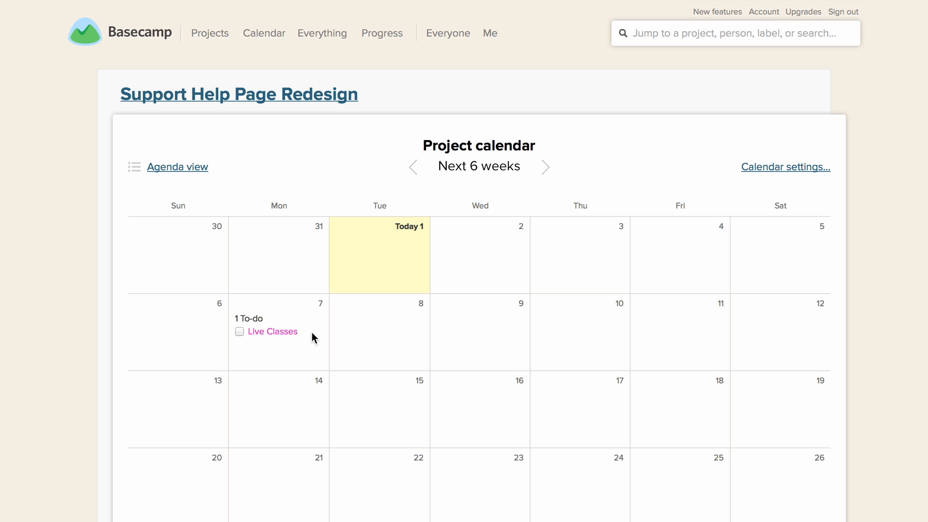
# Start a new calendar event on April 7, 2014 named "Meeting" with the time 2pm
pyautogui.click(268, 350)
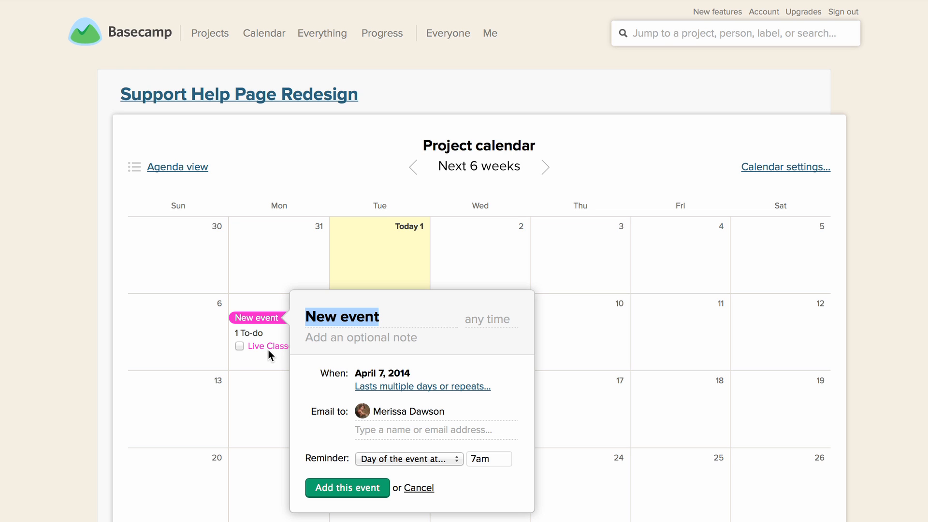
pyautogui.press('BackSpace')
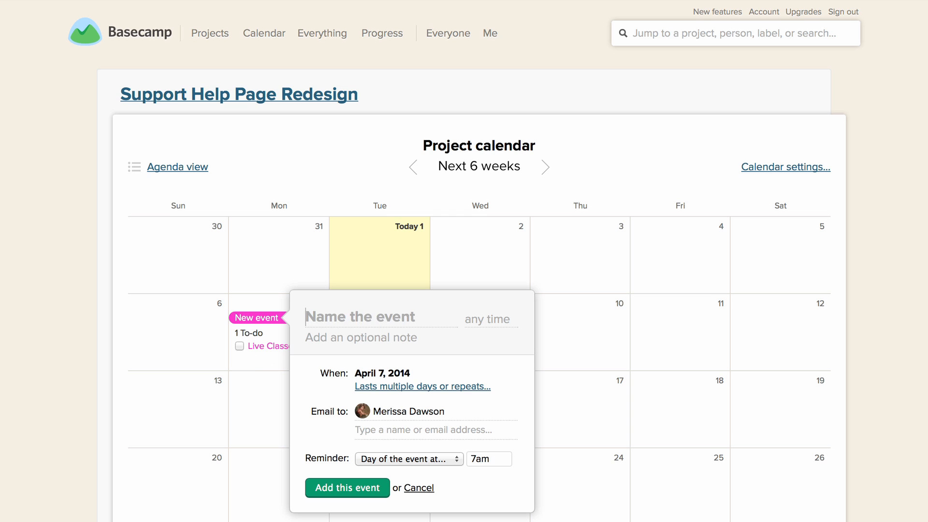
pyautogui.write('M')
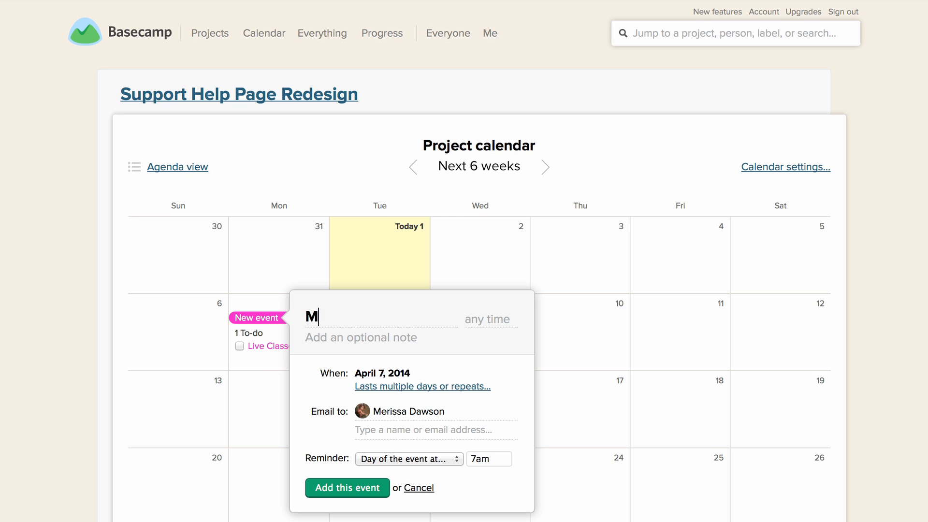
pyautogui.write('eeting')
pyautogui.click(493, 316)
pyautogui.write('2p')
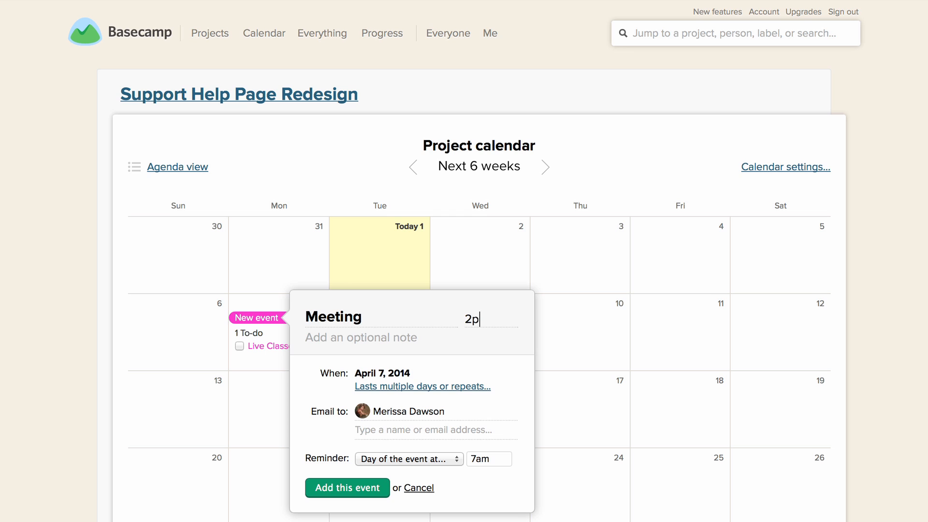
pyautogui.write('m')
# Add the note "Let's meet in the team room" and extend the event title to "Meeting [1hr]"
pyautogui.click(372, 342)
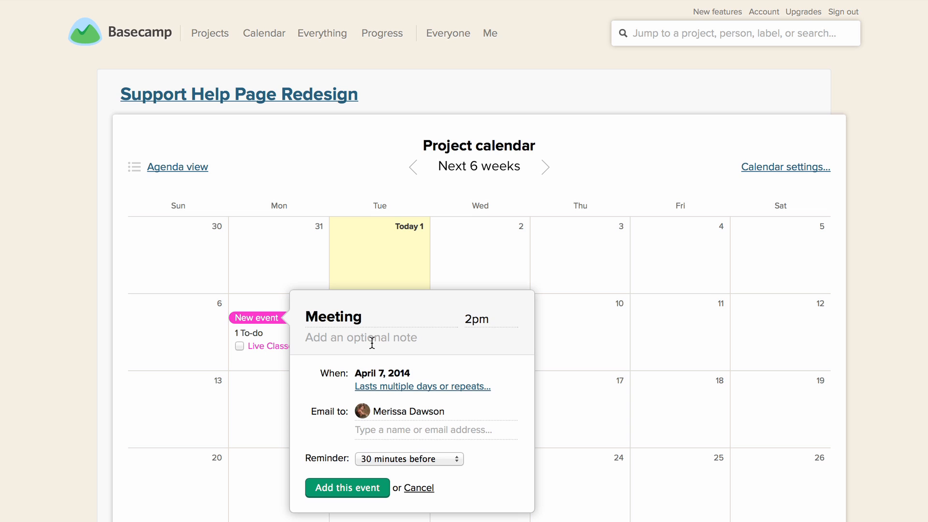
pyautogui.write('Le')
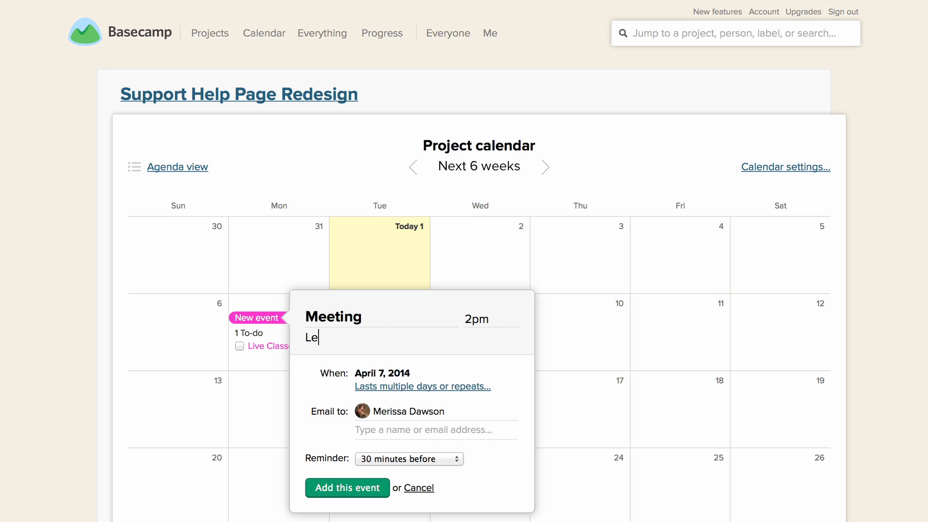
pyautogui.write("t's meet in the team room")
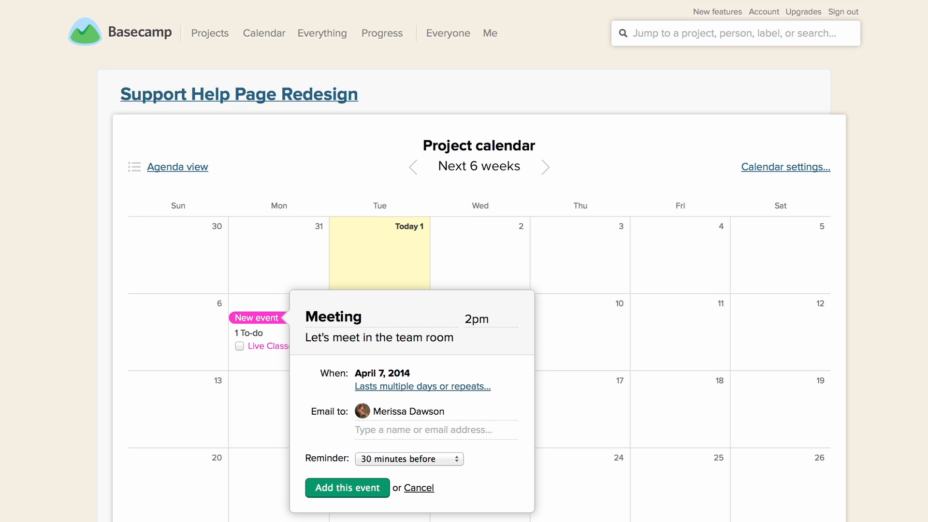
pyautogui.click(365, 317)
pyautogui.write('[1hr]')
# Look through the event's multiple-day and repeat options, leaving repeats set to No
pyautogui.click(420, 388)
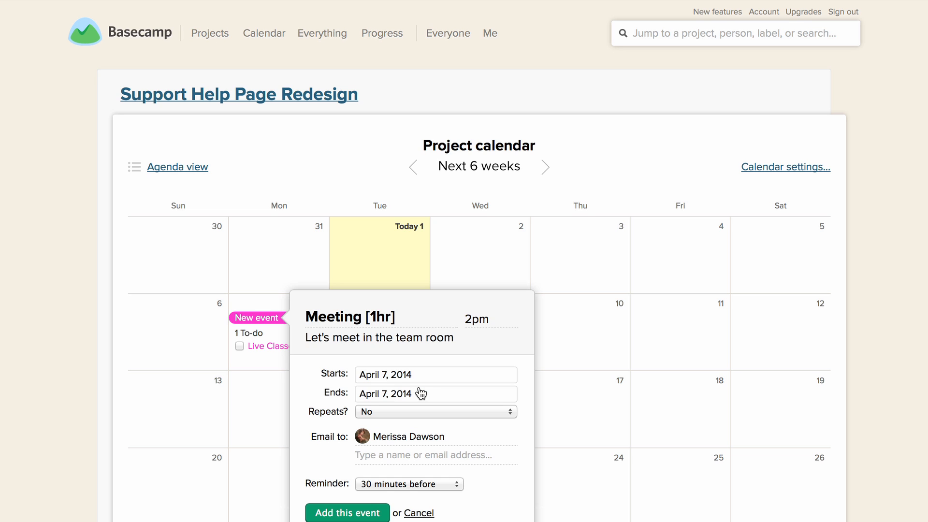
pyautogui.click(393, 413)
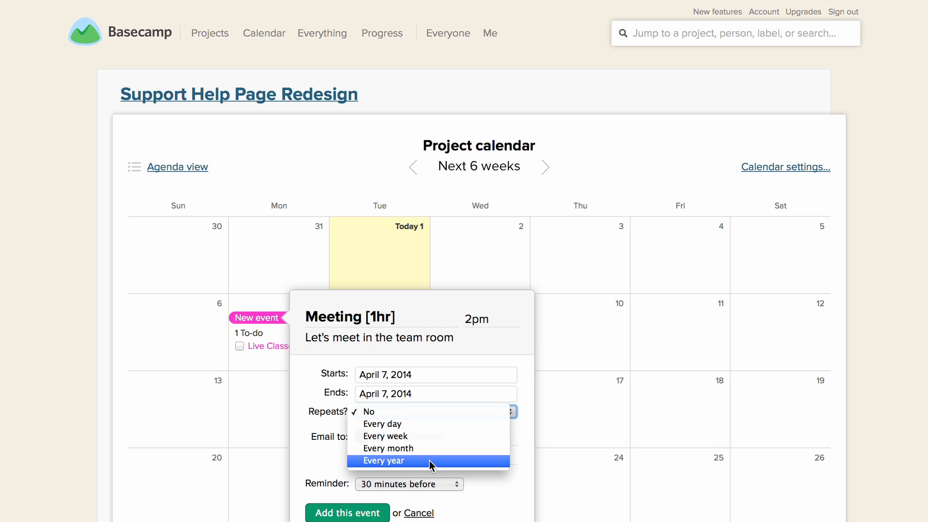
pyautogui.click(426, 411)
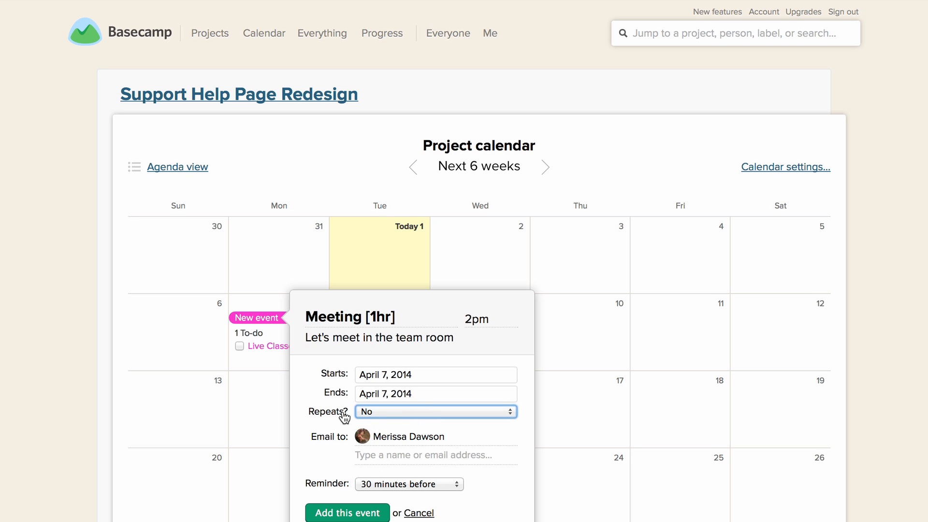
# Add the Support group to the event's email recipients
pyautogui.click(384, 459)
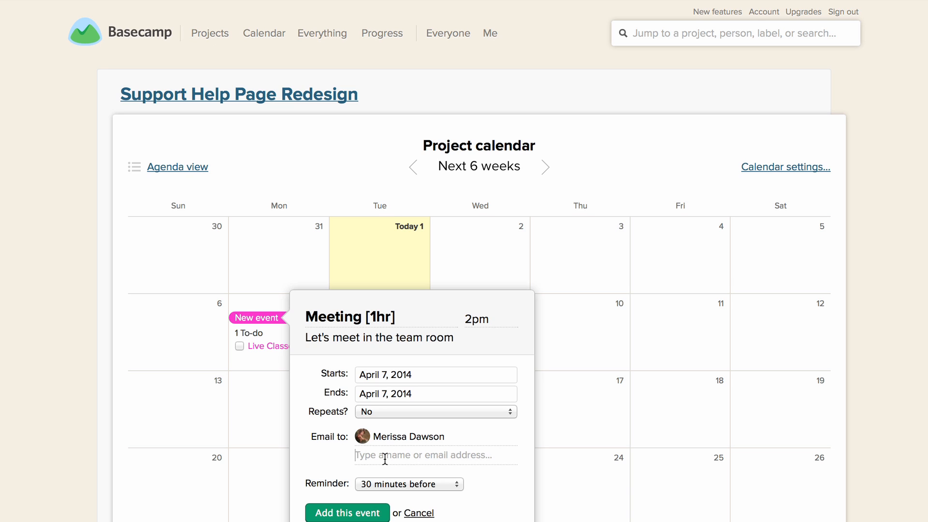
pyautogui.write('support')
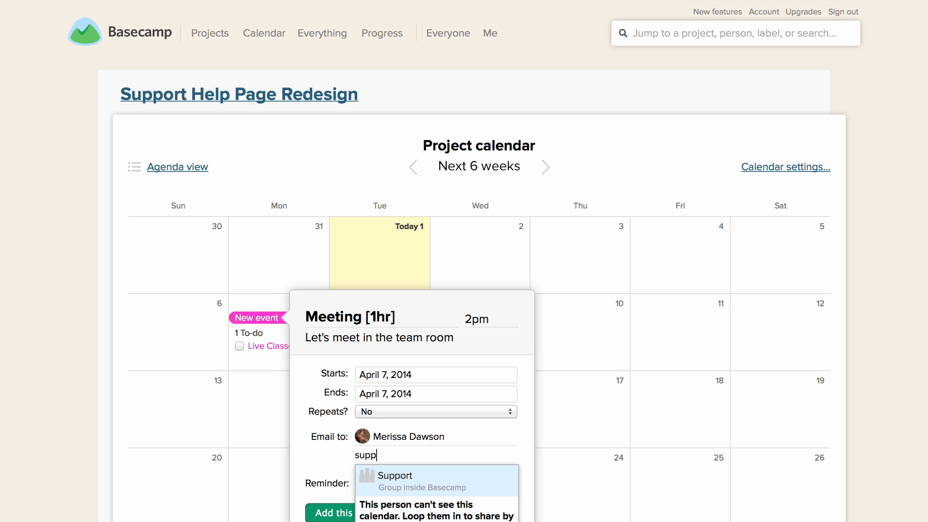
pyautogui.click(414, 485)
pyautogui.scroll(-3, 414, 482)
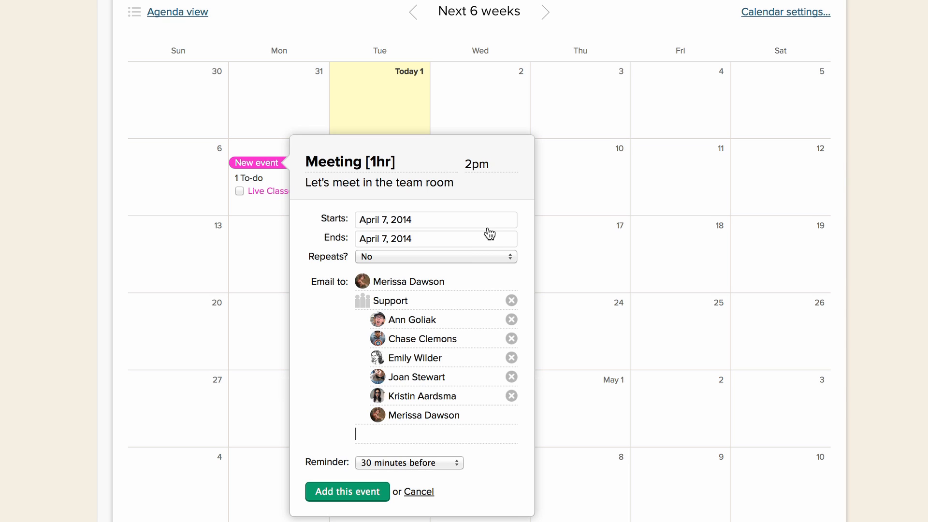
# Review the reminder choices, set the reminder to 30 minutes before, and add the event to the calendar
pyautogui.click(426, 461)
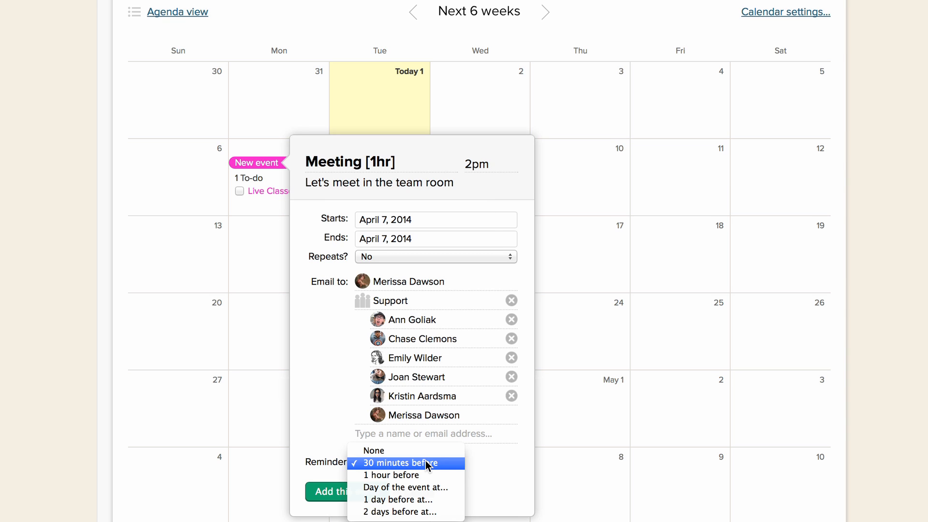
pyautogui.click(444, 488)
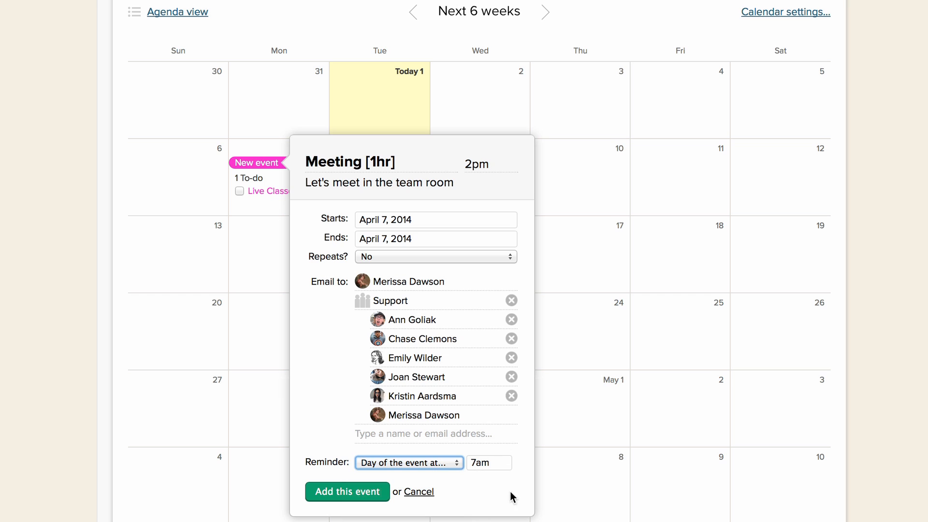
pyautogui.click(445, 462)
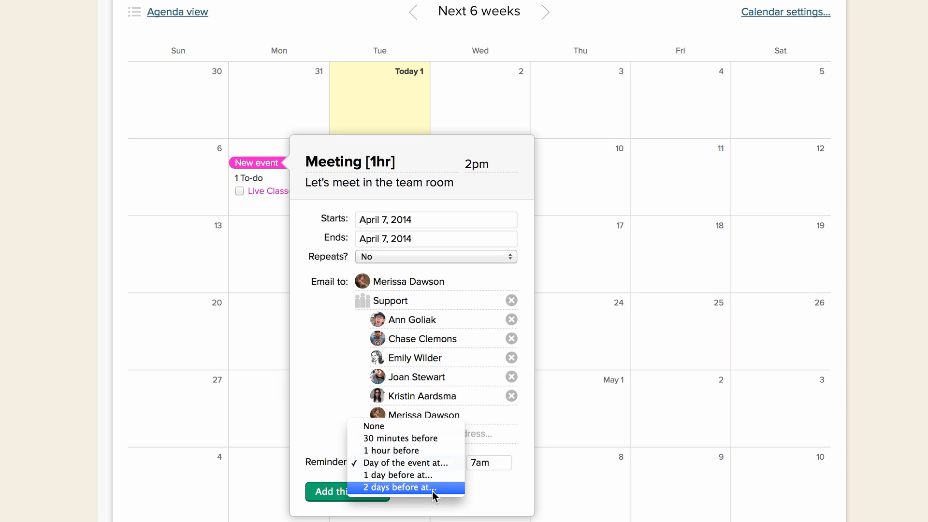
pyautogui.click(414, 439)
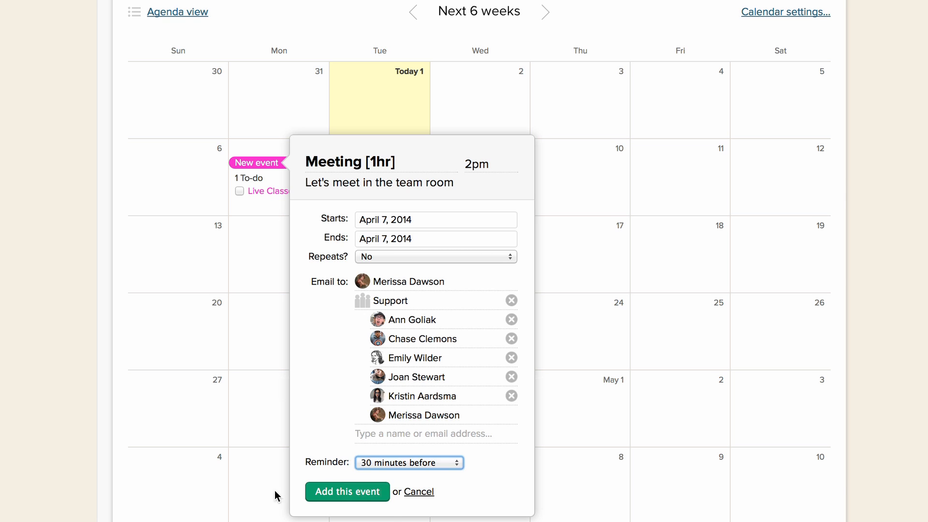
pyautogui.click(337, 492)
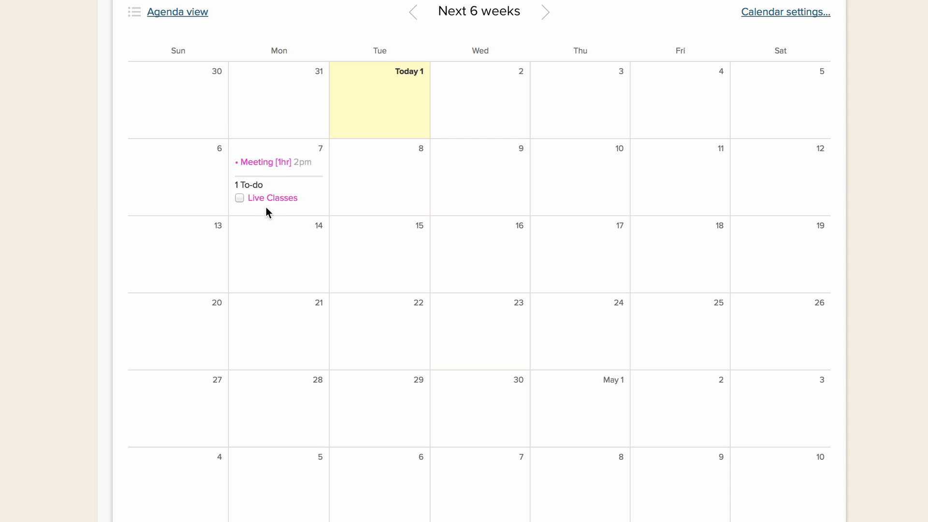
# Return to the Support Help Page Redesign project page and open the "Meeting [1hr]" event from its upcoming events
pyautogui.scroll(3, 266, 207)
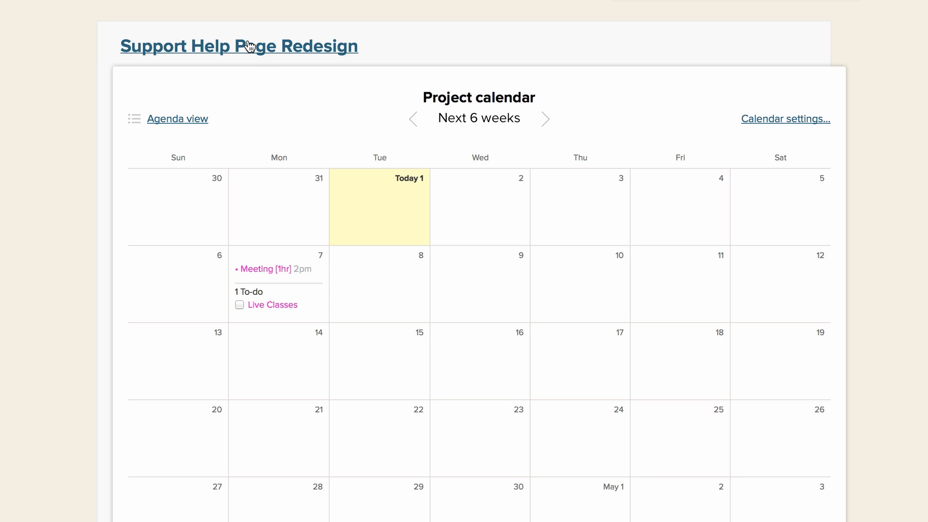
pyautogui.click(232, 46)
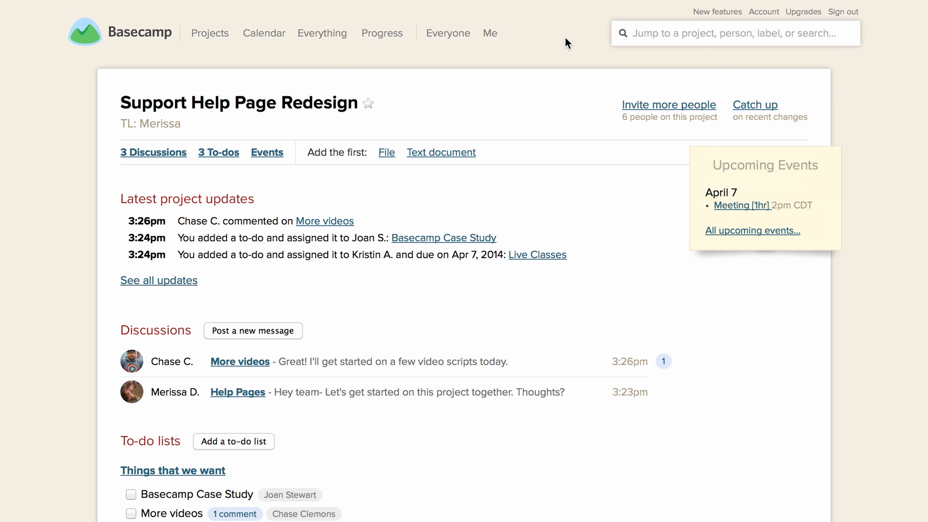
pyautogui.scroll(-1, 565, 38)
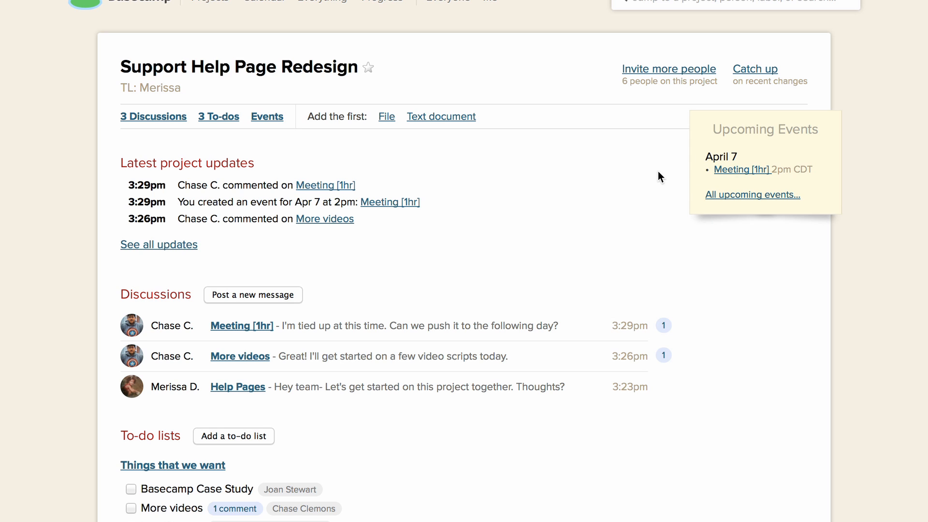
pyautogui.click(738, 172)
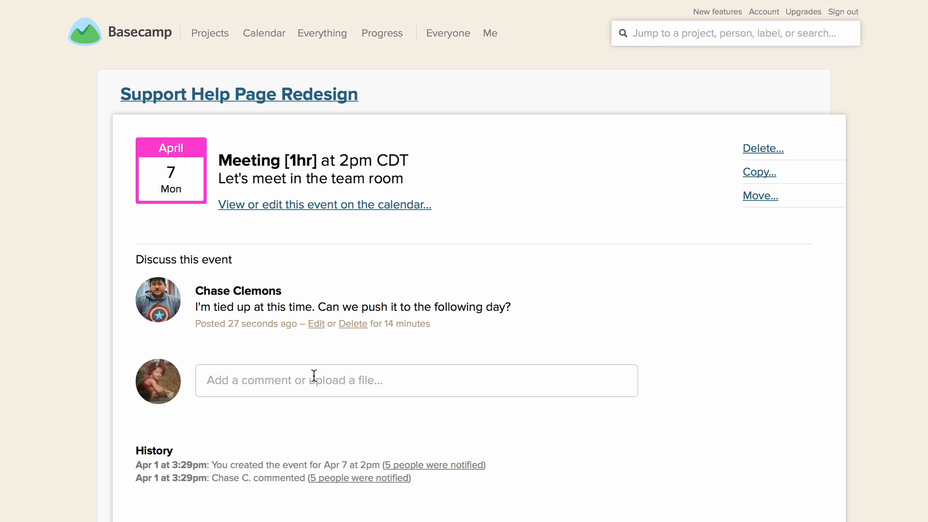
# Post the comment "Sure! The 8th it is." in the meeting event's discussion
pyautogui.click(296, 379)
pyautogui.write('S')
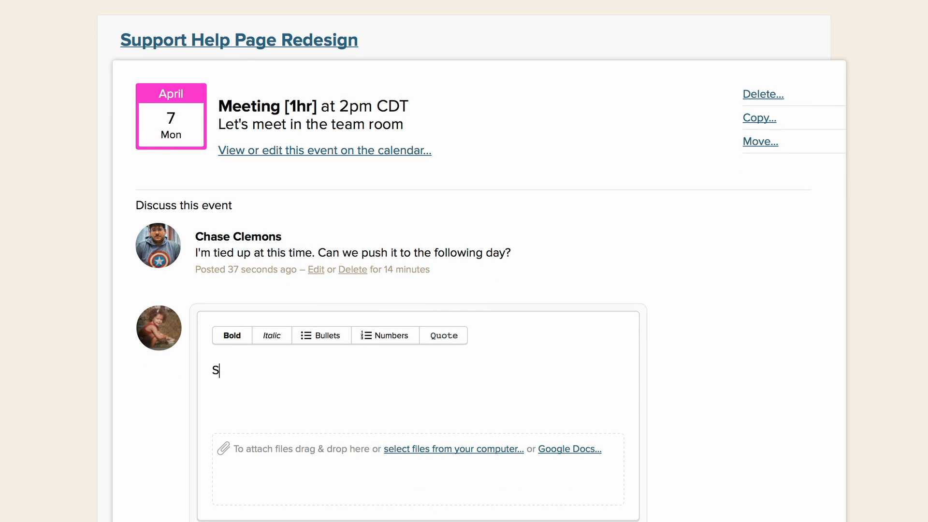
pyautogui.write('ure! The 8th it is.')
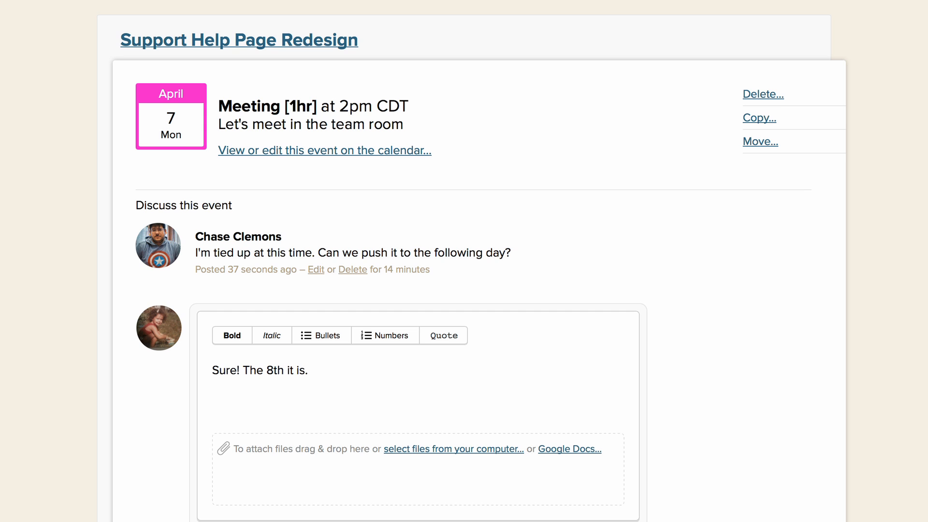
pyautogui.scroll(-3, 232, 454)
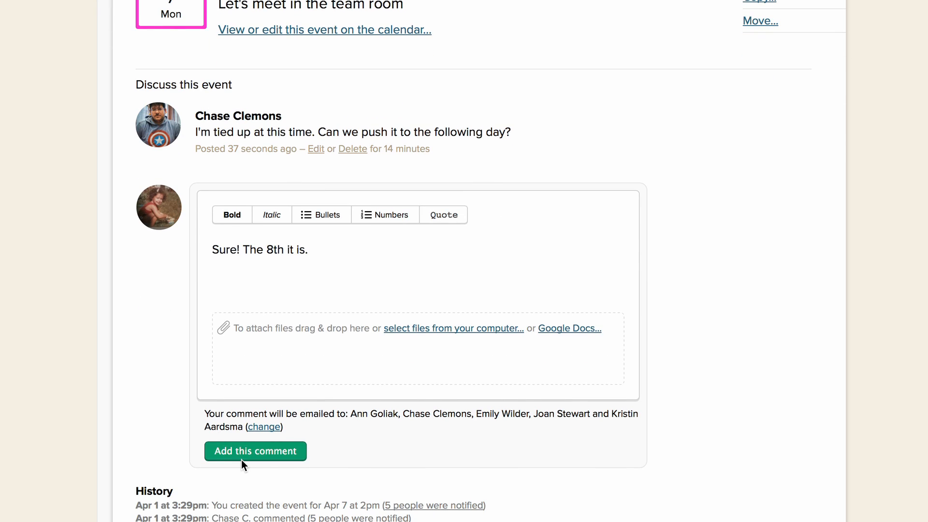
pyautogui.click(242, 457)
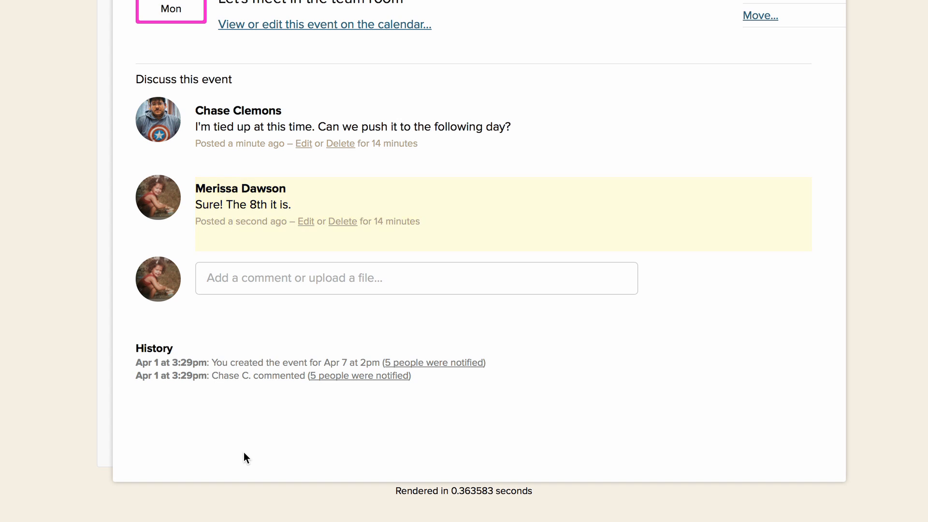
# In the calendar covering all projects, review the "Meeting [1hr]" event's details and move the event to April 8
pyautogui.scroll(3, 243, 453)
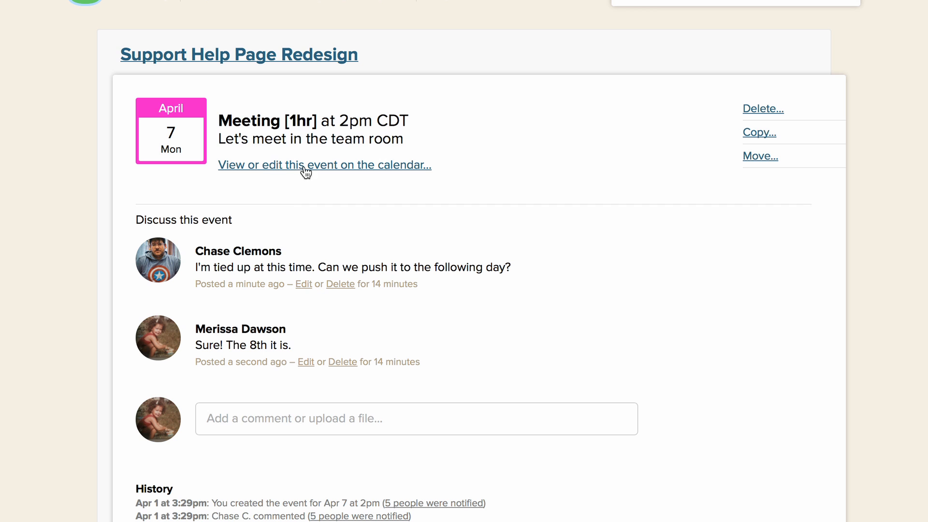
pyautogui.scroll(1, 296, 166)
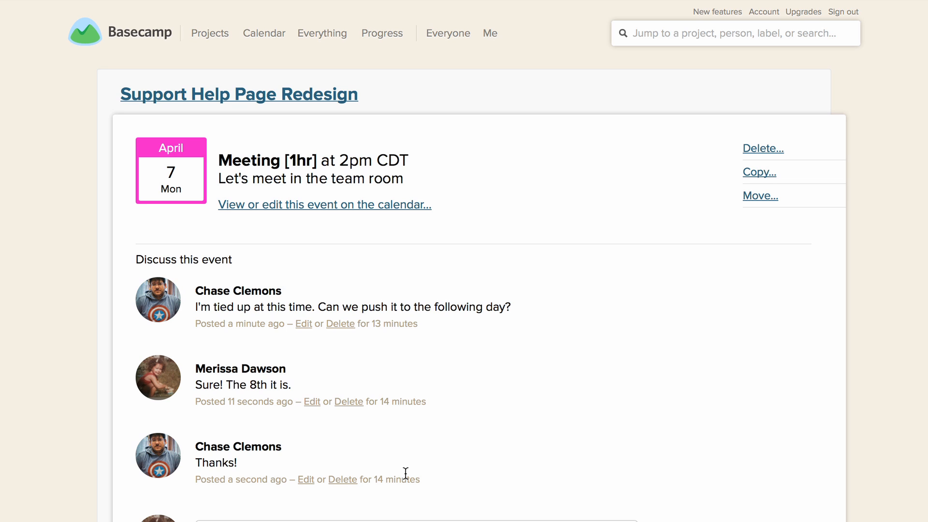
pyautogui.click(267, 34)
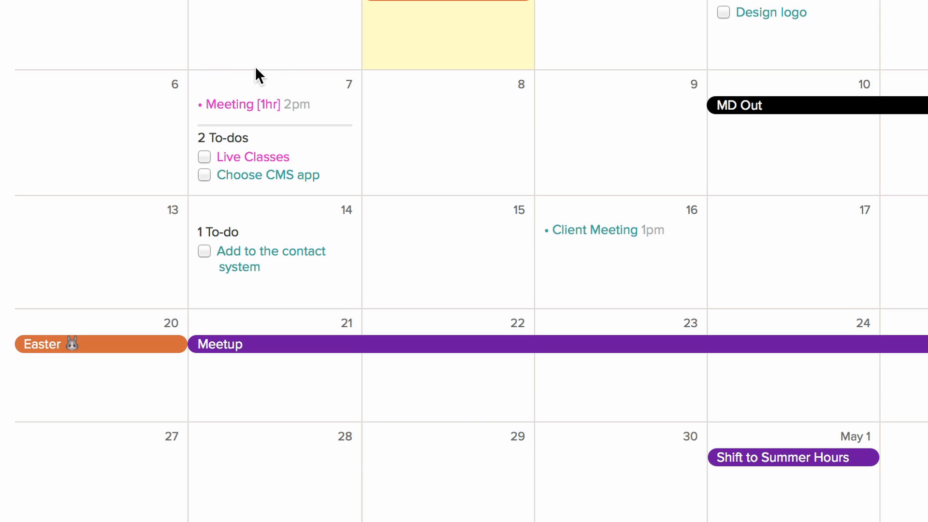
pyautogui.click(239, 104)
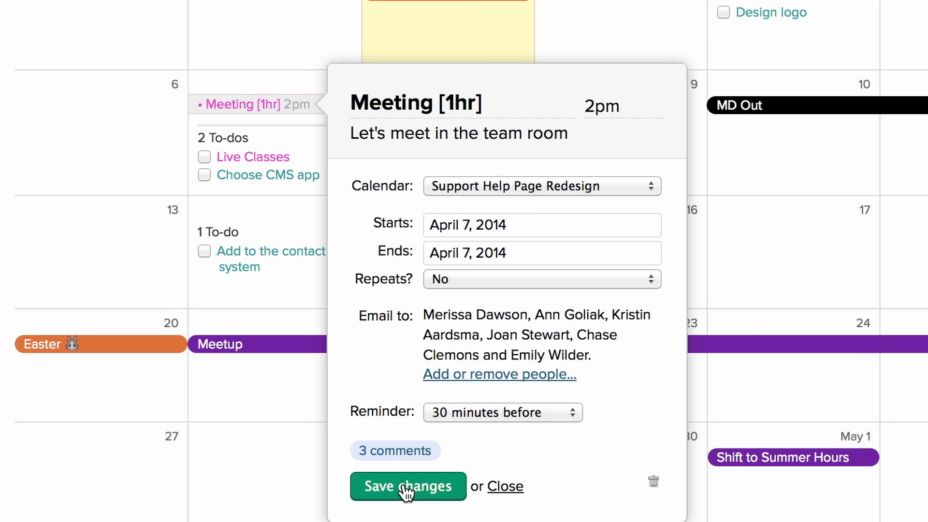
pyautogui.click(170, 92)
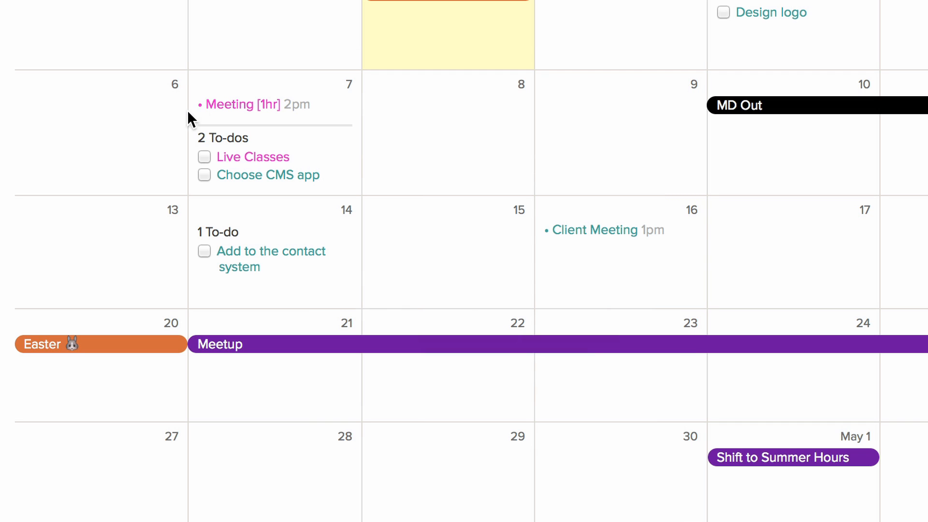
pyautogui.moveTo(241, 104); pyautogui.dragTo(460, 121)
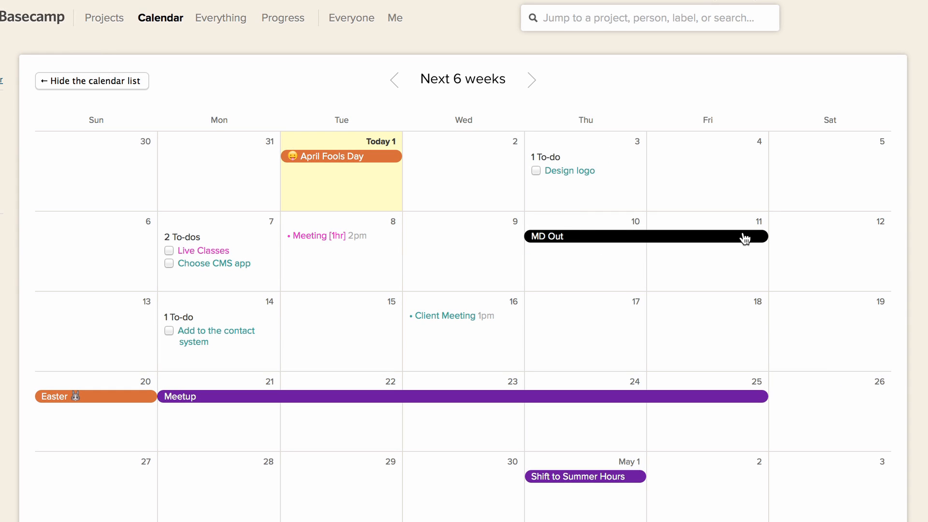
# Browse ahead through the calendar's months and years, and display June 2014
pyautogui.moveTo(584, 237); pyautogui.dragTo(609, 236)
pyautogui.click(529, 83)
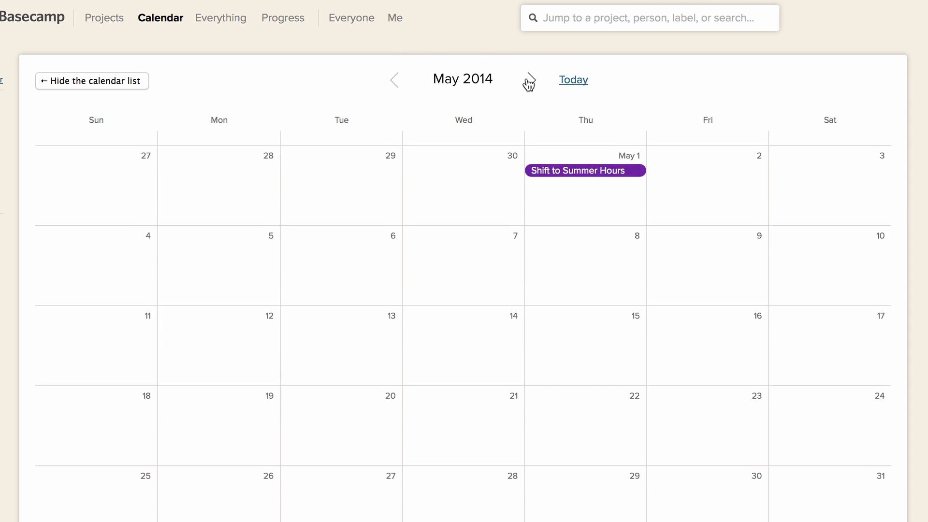
pyautogui.click(455, 82)
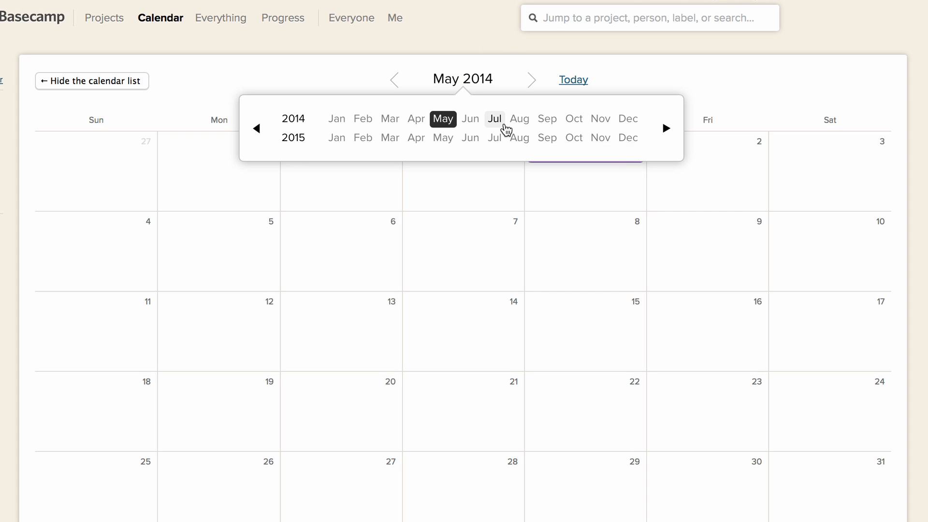
pyautogui.click(667, 128)
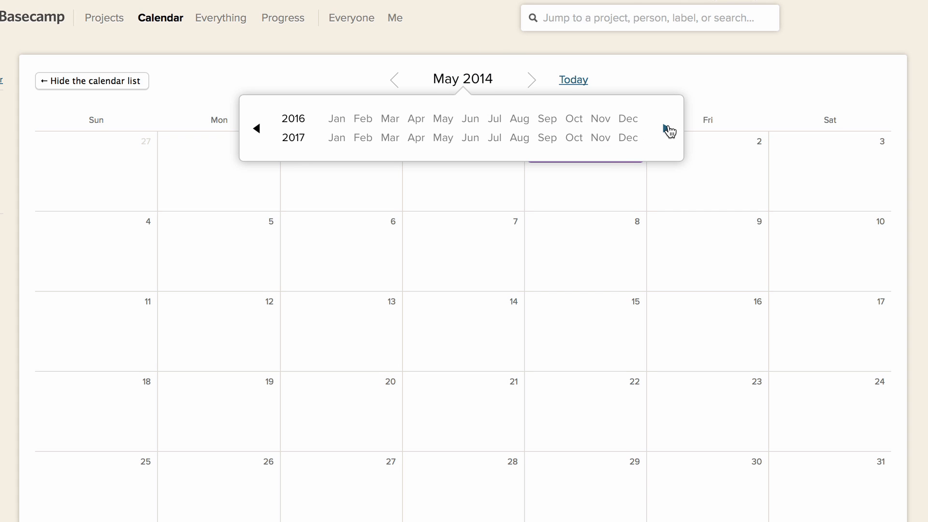
pyautogui.click(666, 128)
pyautogui.click(666, 128)
pyautogui.click(667, 128)
pyautogui.click(259, 128)
pyautogui.click(259, 128)
pyautogui.click(259, 128)
pyautogui.click(259, 128)
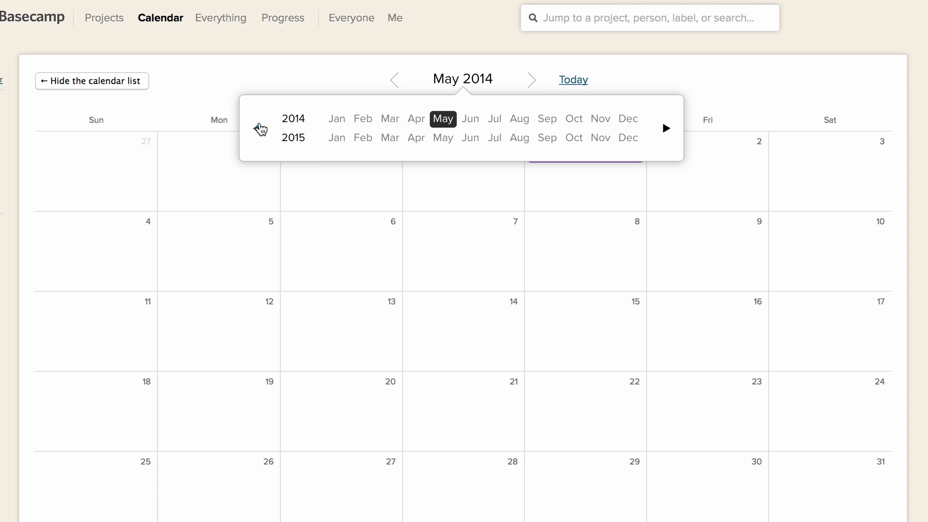
pyautogui.click(470, 119)
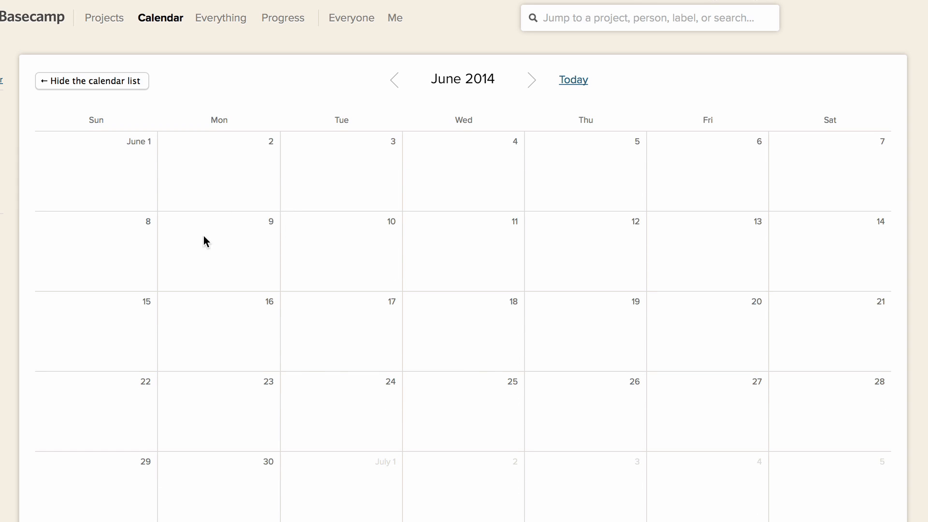
# Start a new event titled "Launch" on June 9, 2014 and assign it to the Support Help Page Redesign calendar
pyautogui.click(224, 254)
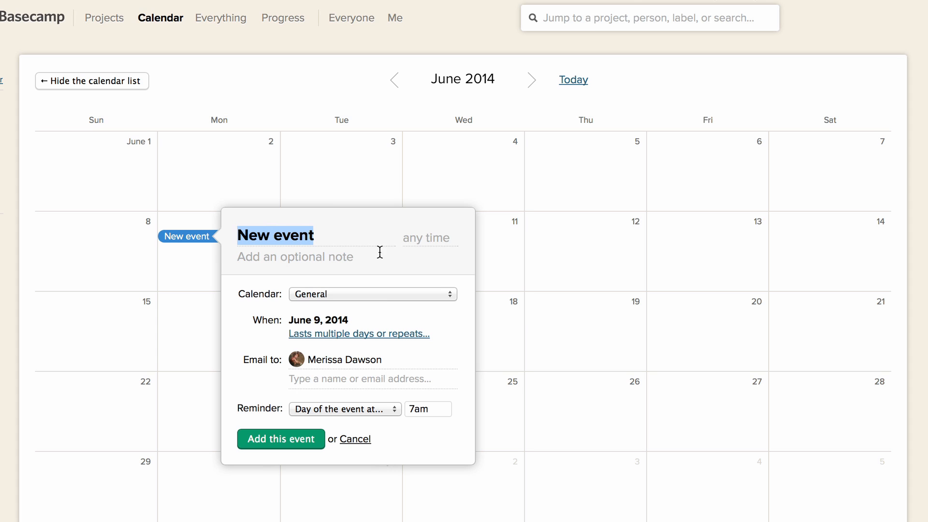
pyautogui.write('Launch')
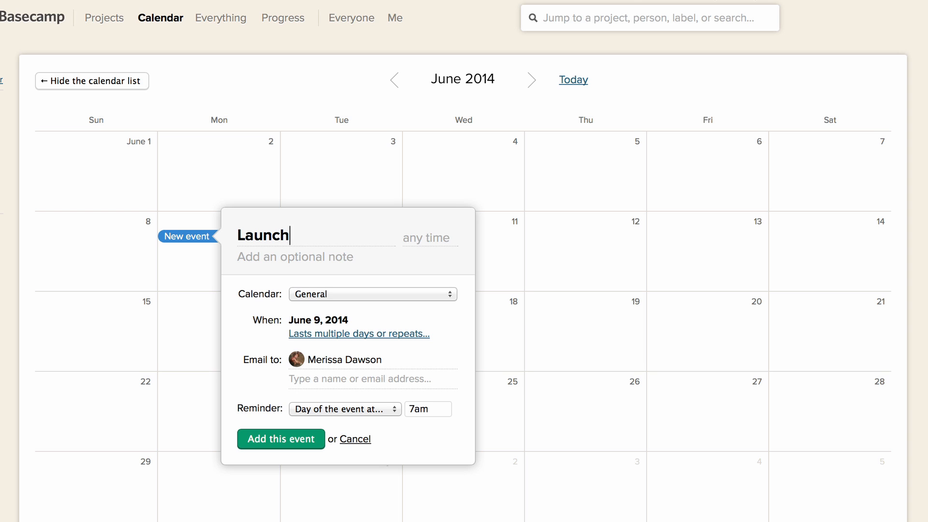
pyautogui.click(324, 293)
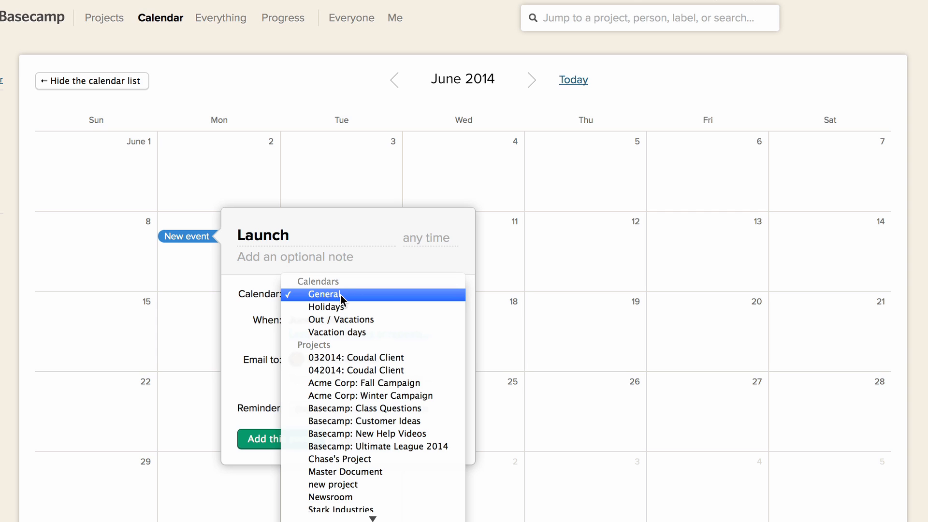
pyautogui.click(317, 294)
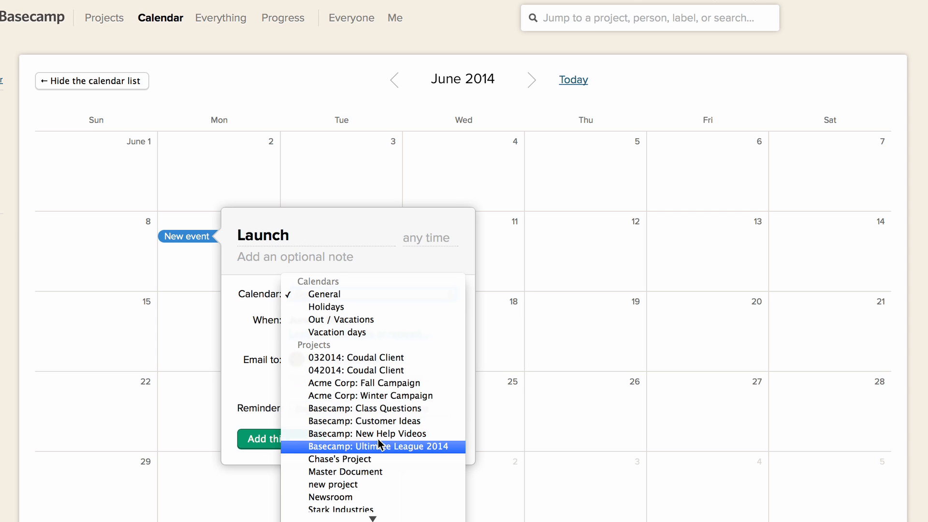
pyautogui.scroll(-1, 373, 454)
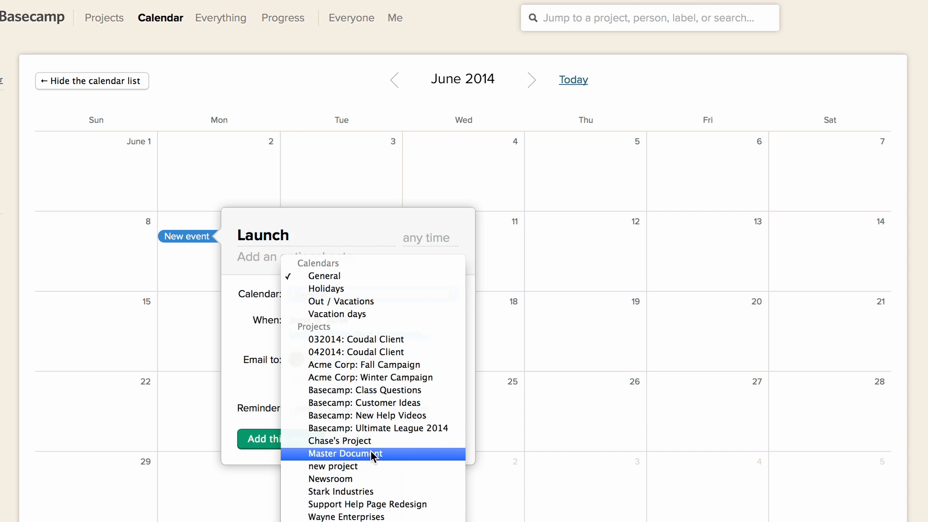
pyautogui.click(360, 504)
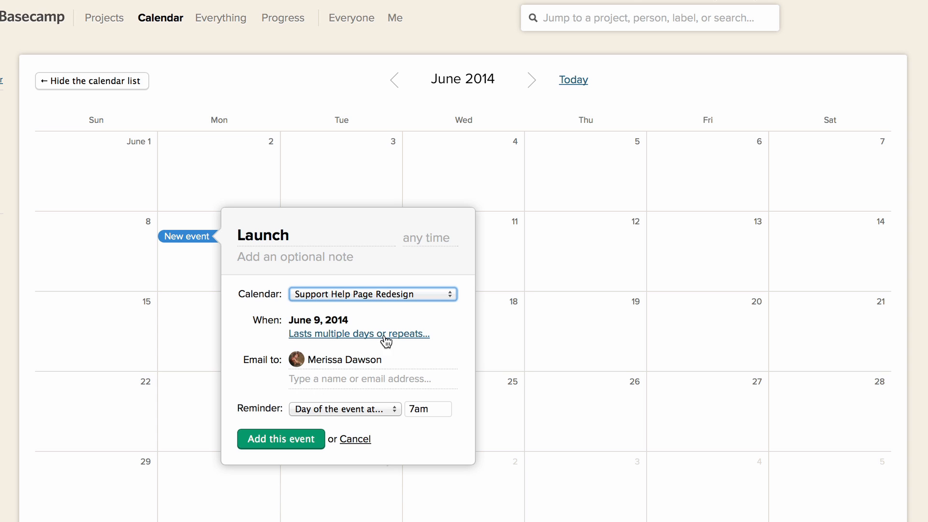
# Set the Launch event to email the Support group and add the event to the calendar
pyautogui.click(320, 375)
pyautogui.write('supoo')
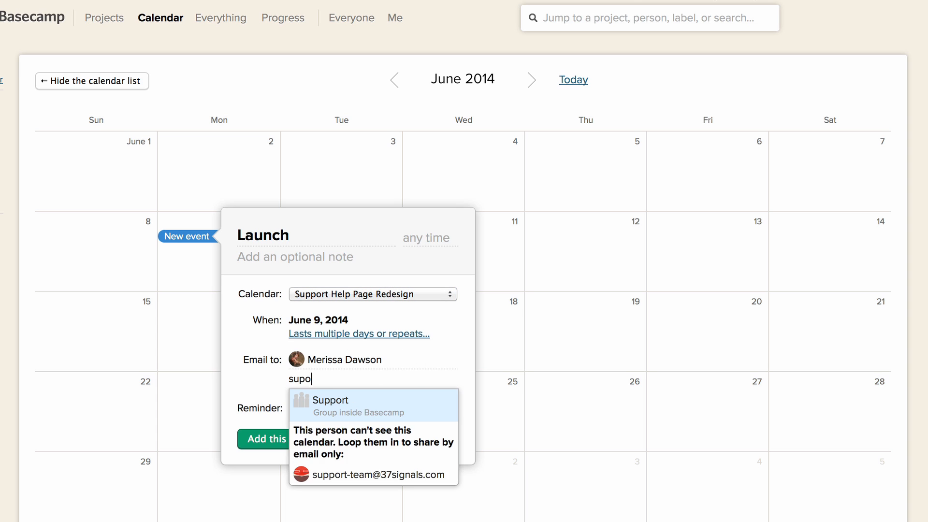
pyautogui.press('BackSpace')
pyautogui.press('BackSpace')
pyautogui.write('port')
pyautogui.click(341, 419)
pyautogui.scroll(-3, 339, 435)
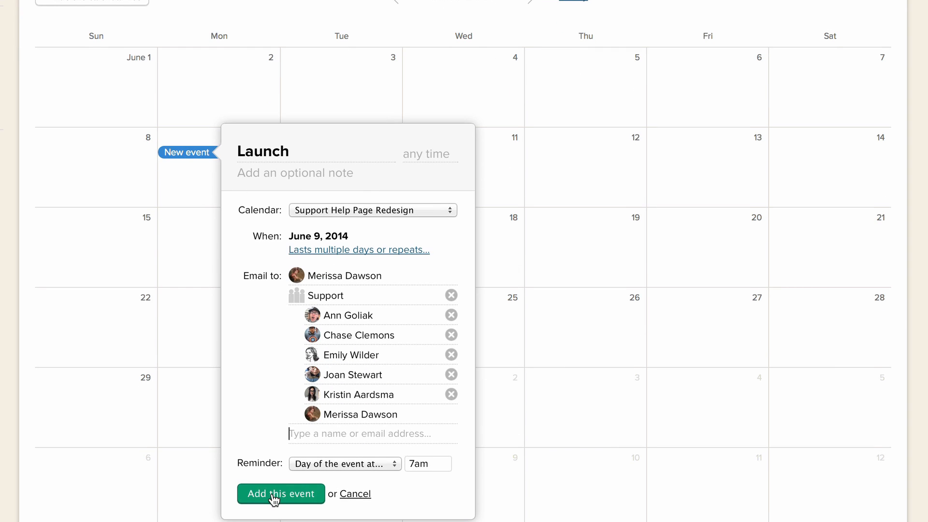
pyautogui.click(273, 496)
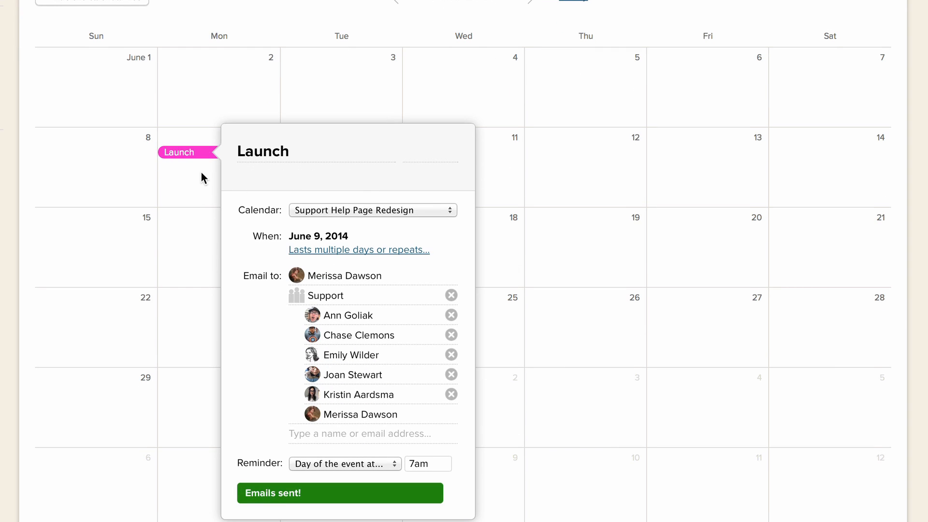
pyautogui.scroll(3, 190, 151)
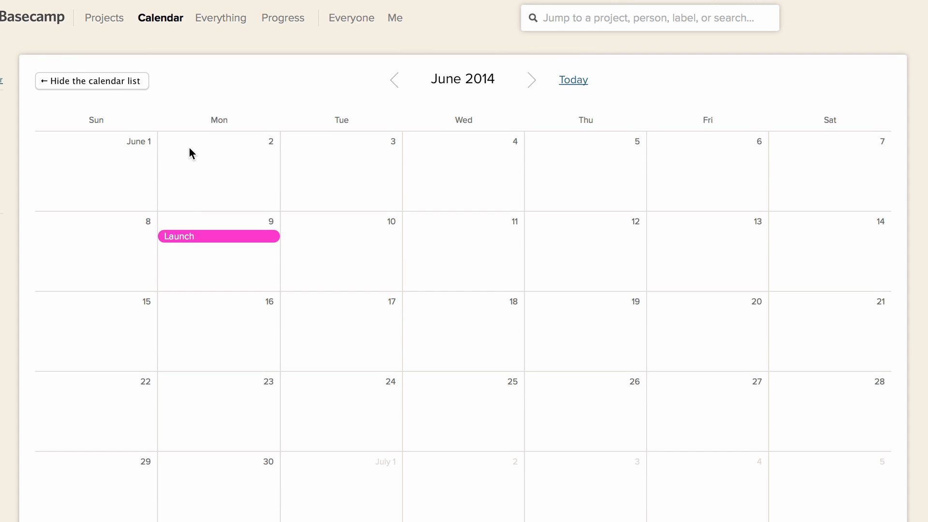
# Return the calendar to today's view and open the Support Help Page Redesign project from the project list
pyautogui.click(573, 83)
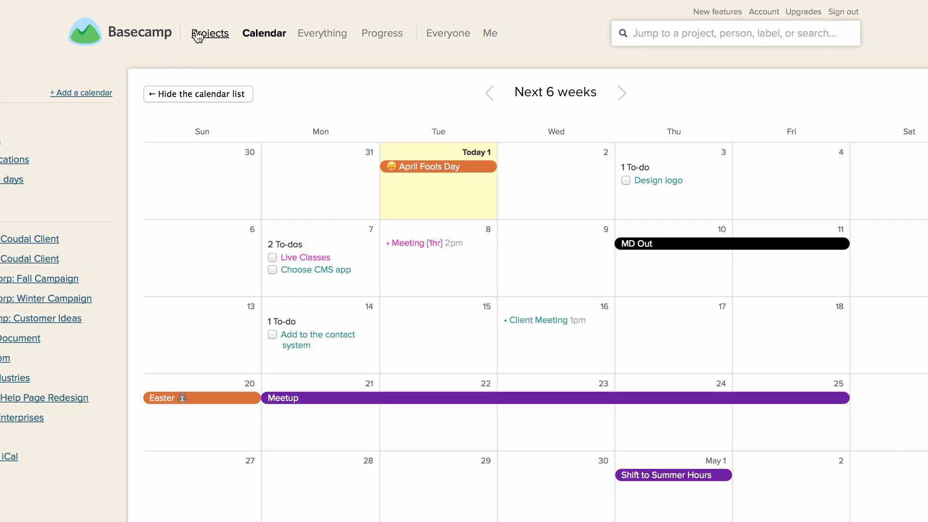
pyautogui.click(198, 35)
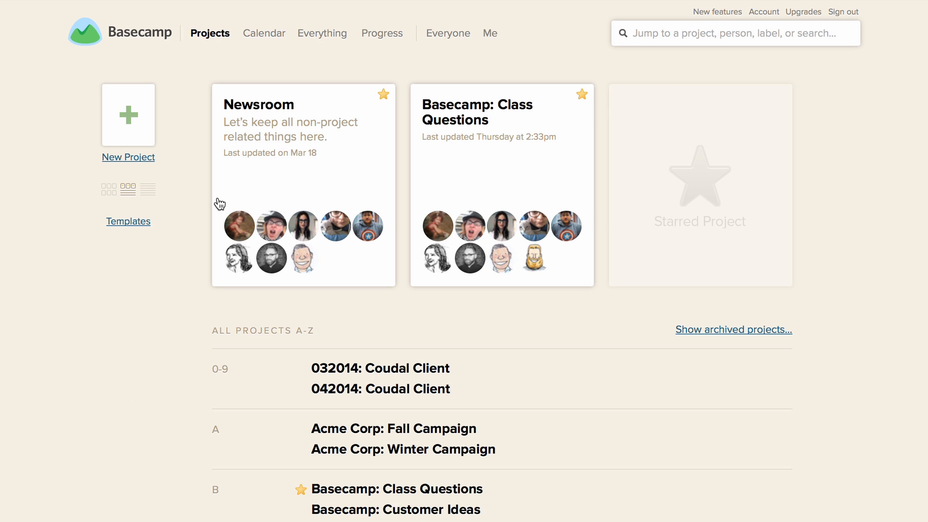
pyautogui.scroll(-7, 189, 224)
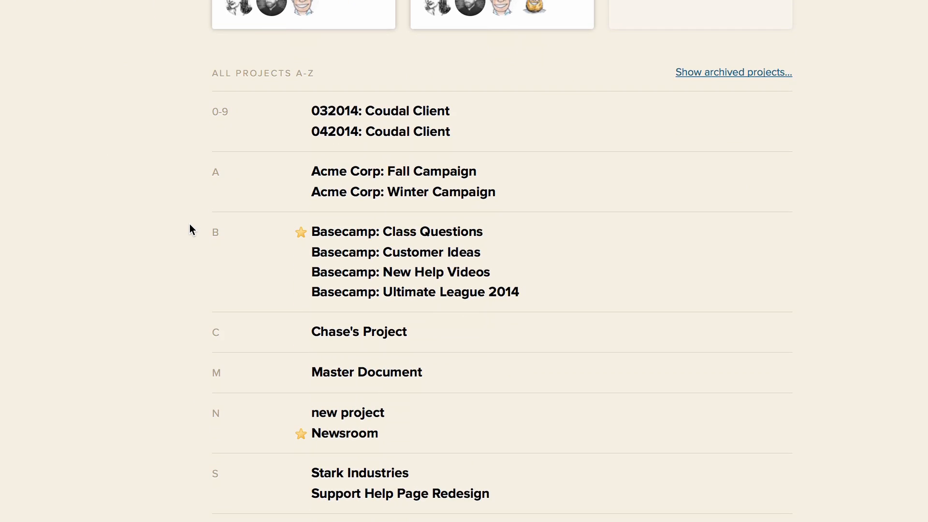
pyautogui.click(385, 420)
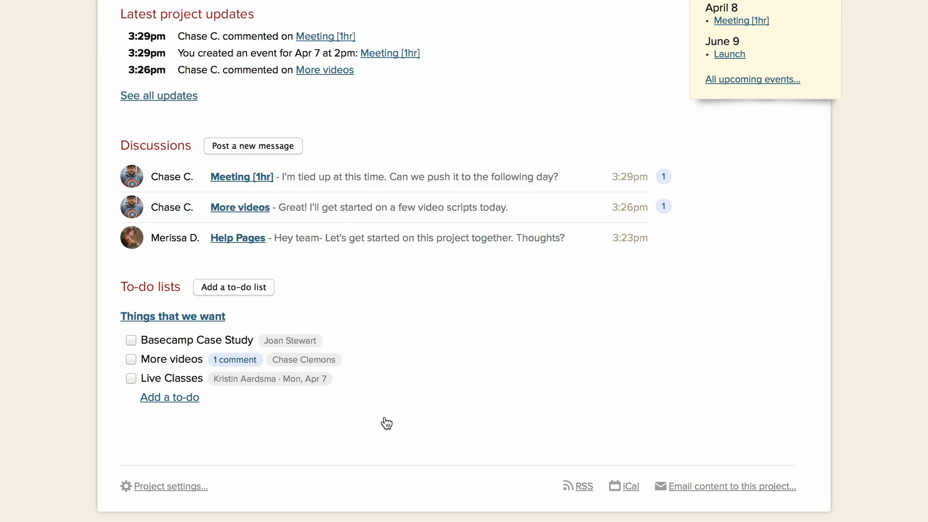
pyautogui.scroll(-1, 386, 360)
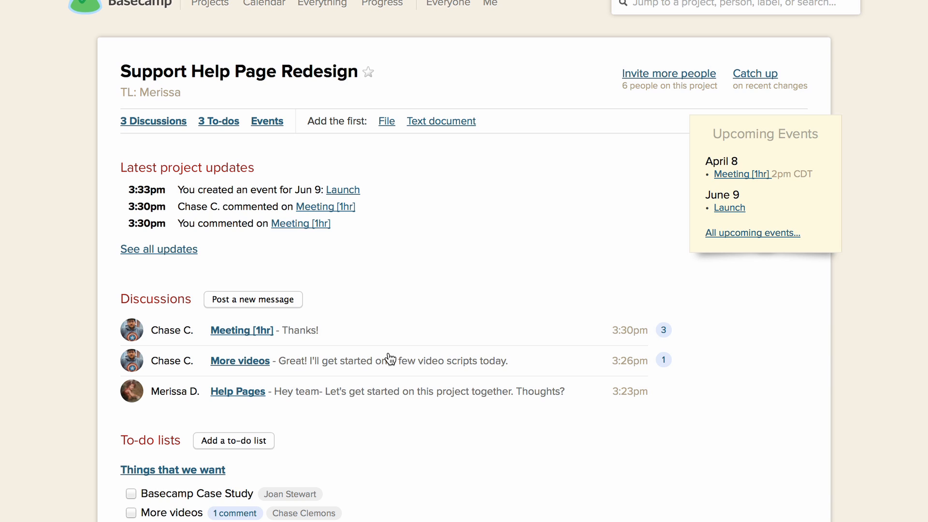
# Start a new discussion message in the project with the subject "Basecamp Case Study"
pyautogui.scroll(-2, 340, 319)
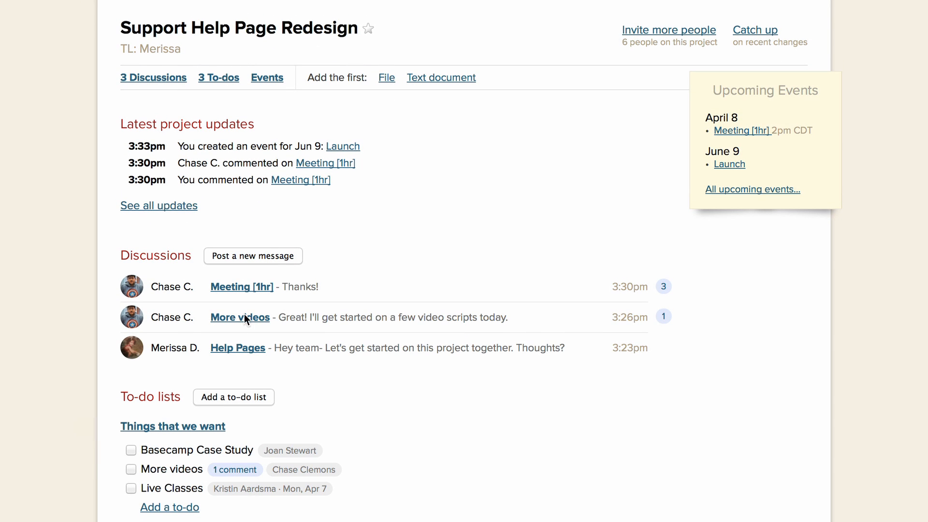
pyautogui.click(245, 258)
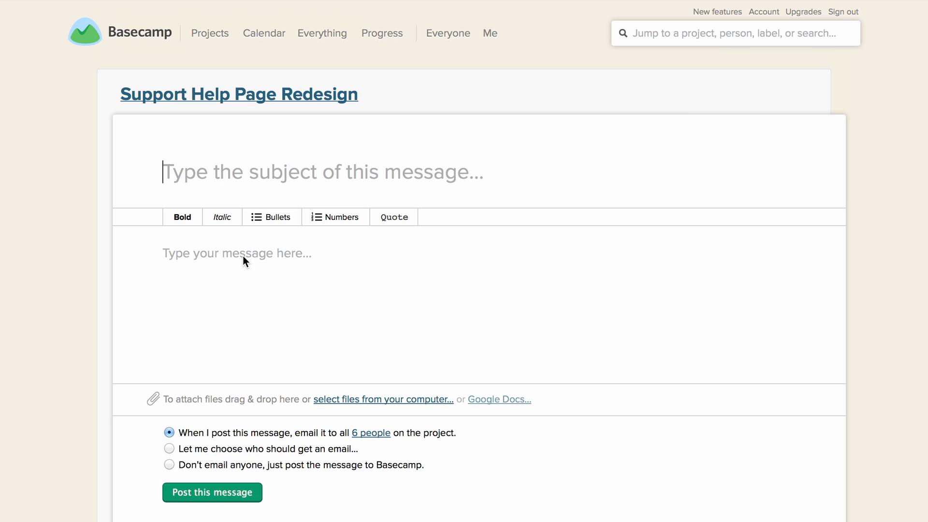
pyautogui.write('Bas')
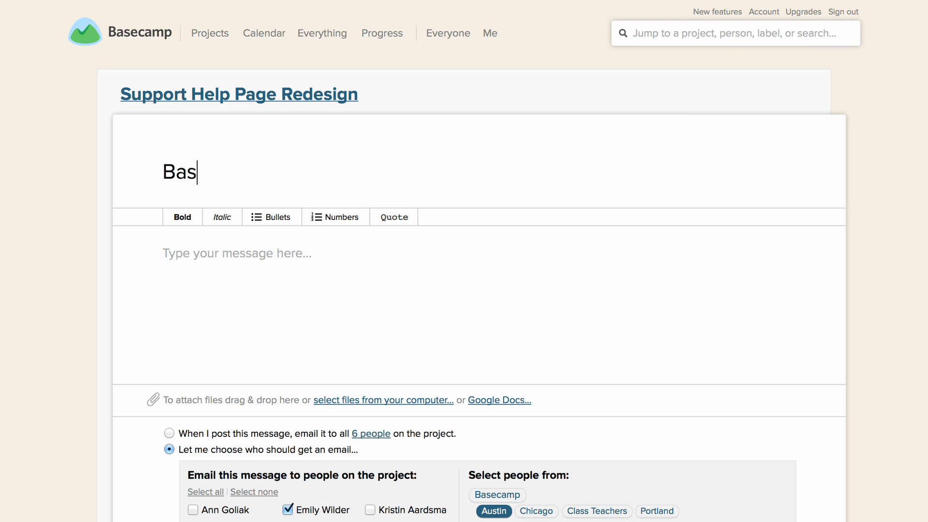
pyautogui.write('ecamp ')
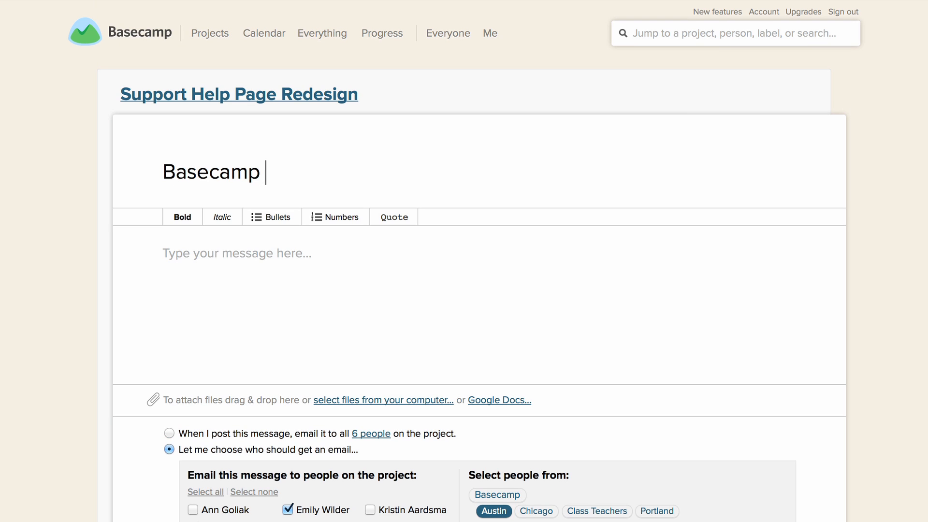
pyautogui.write('Case Study')
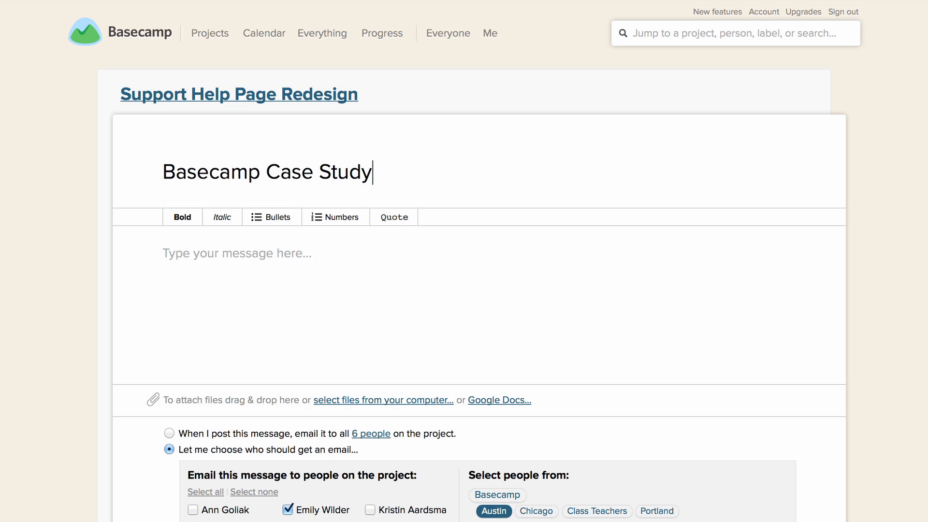
pyautogui.press('Tab')
# Write the message body: a greeting to the client, "Would you like to be a case study for Basecamp?" and the sender's first-name signature
pyautogui.write('Hey Gina-')
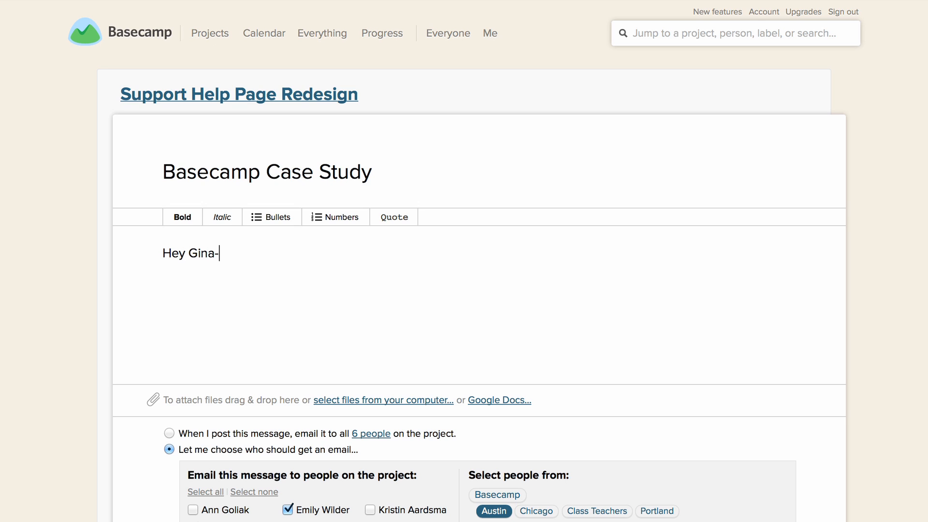
pyautogui.press('Return')
pyautogui.press('Return')
pyautogui.write('Would you like to ')
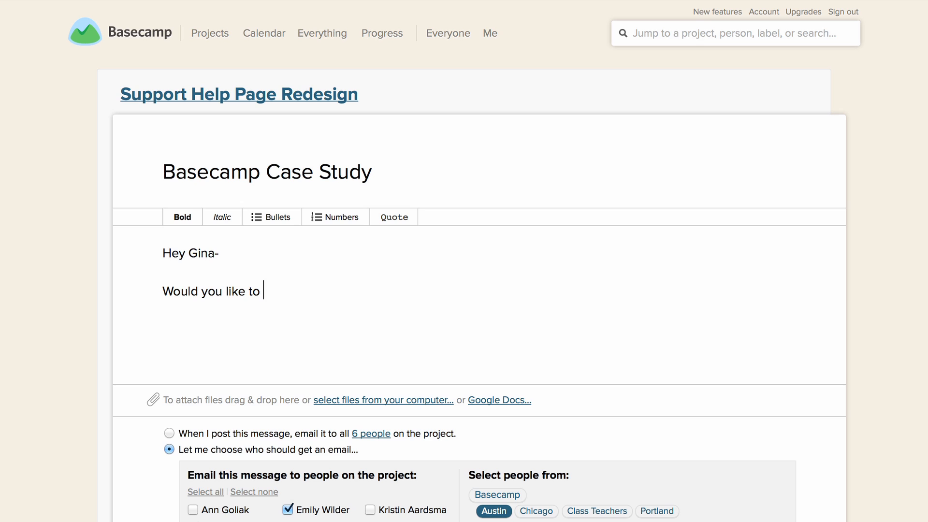
pyautogui.write('be a case study f')
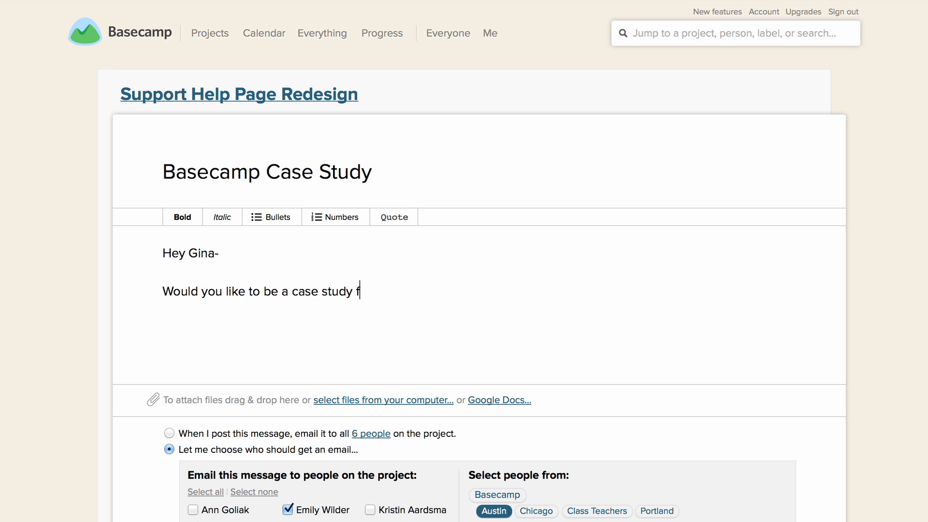
pyautogui.write('or Basecamp?')
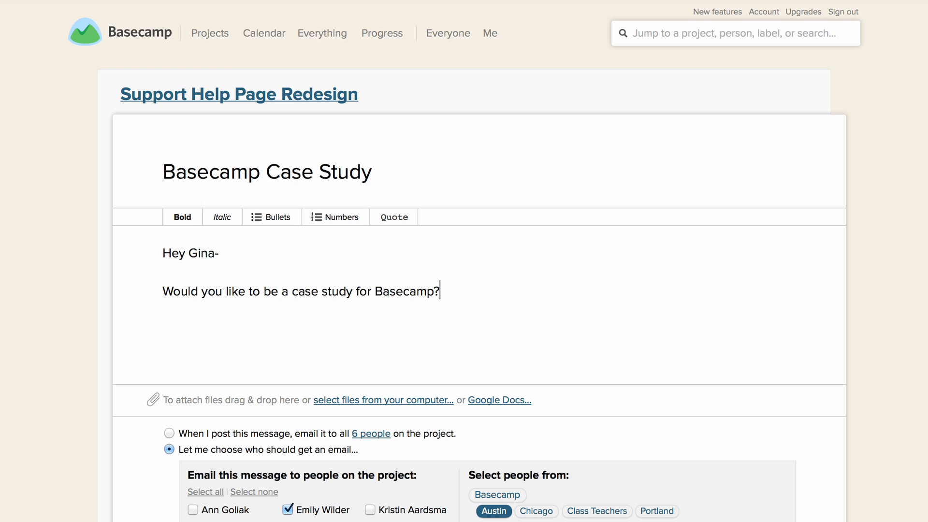
pyautogui.press('Return')
pyautogui.press('Return')
pyautogui.write('-Merissa')
# Deselect the two preselected project members so that no teammate is emailed this message
pyautogui.scroll(-1, 231, 259)
pyautogui.scroll(-5, 231, 259)
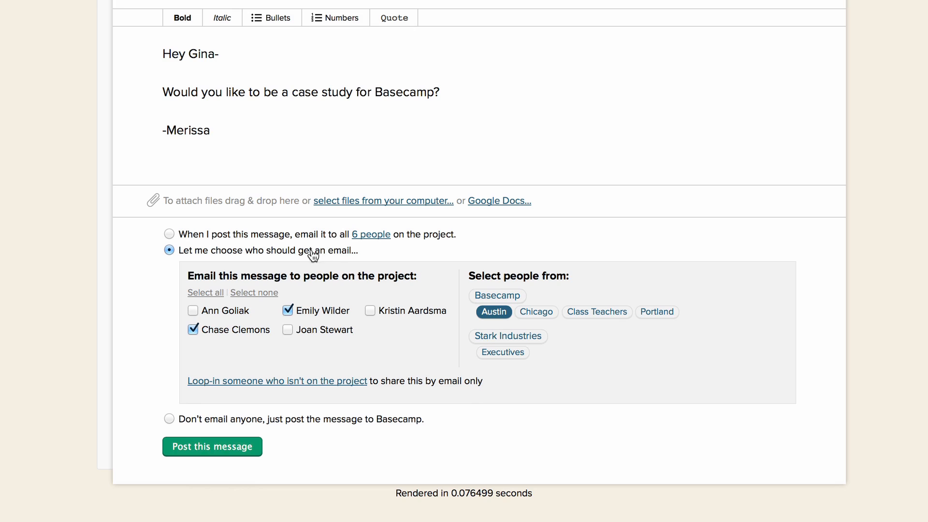
pyautogui.click(289, 310)
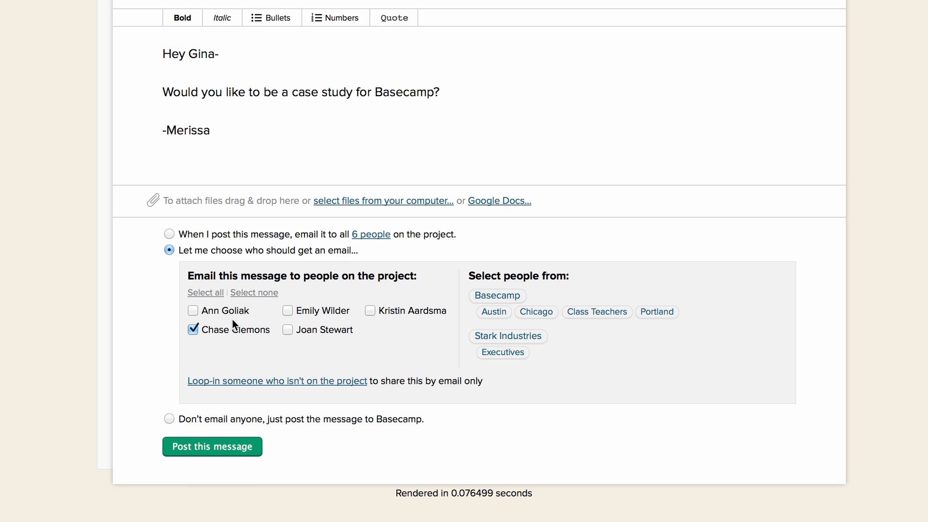
pyautogui.click(194, 329)
# Loop in the outside client on the Basecamp Case Study message by entering the client's email address, and post the message
pyautogui.click(264, 381)
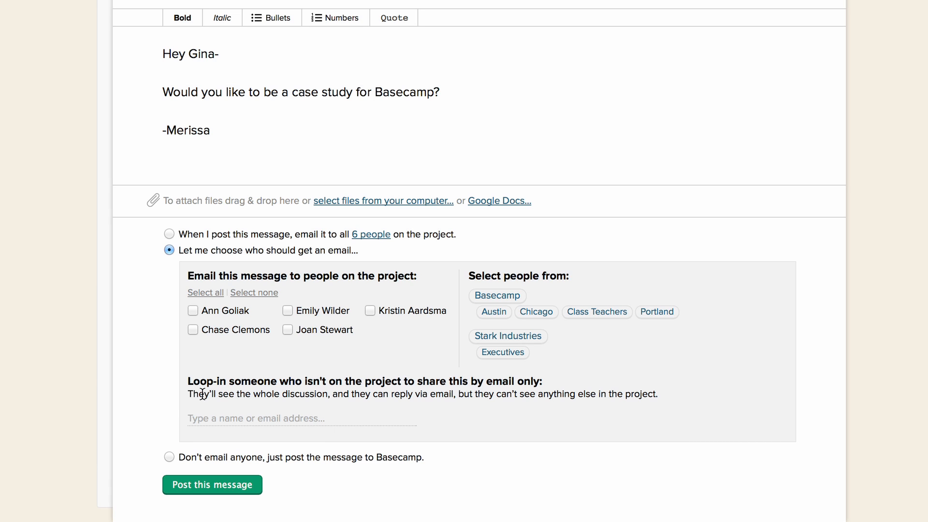
pyautogui.click(316, 409)
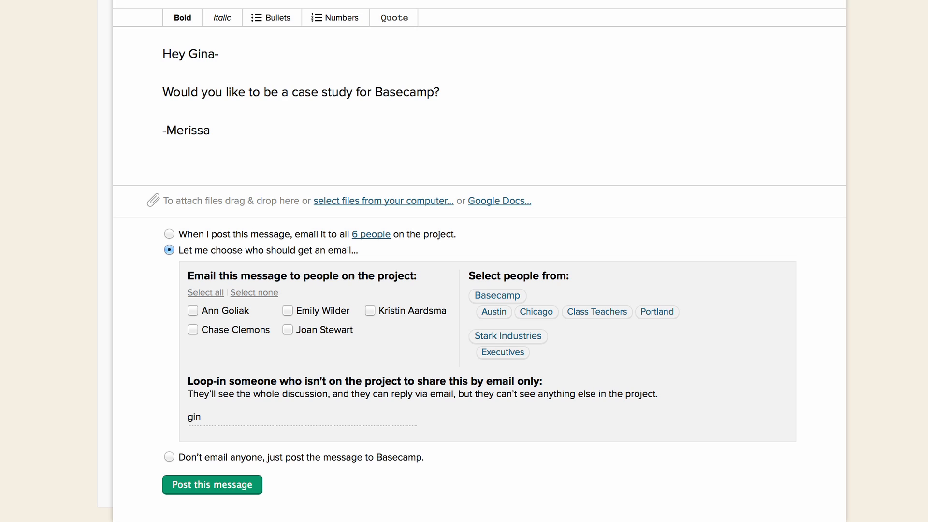
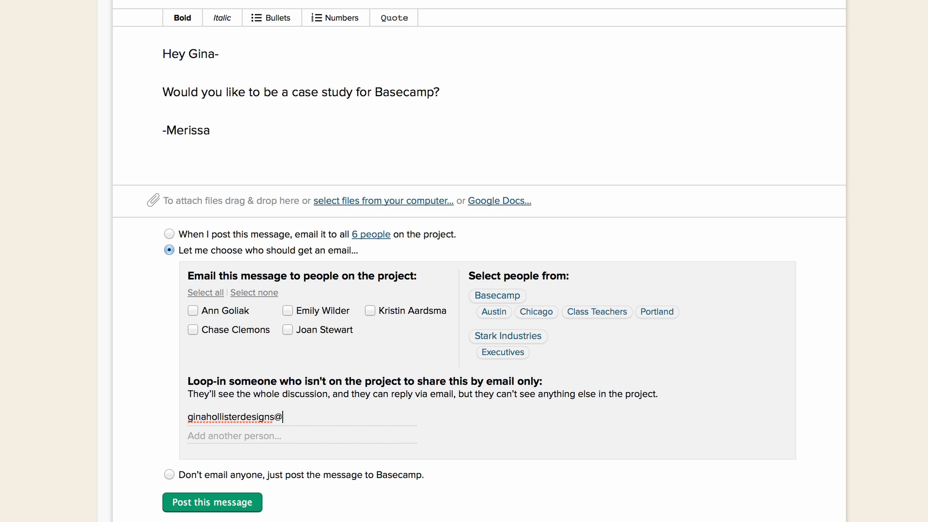
pyautogui.scroll(-1, 72, 406)
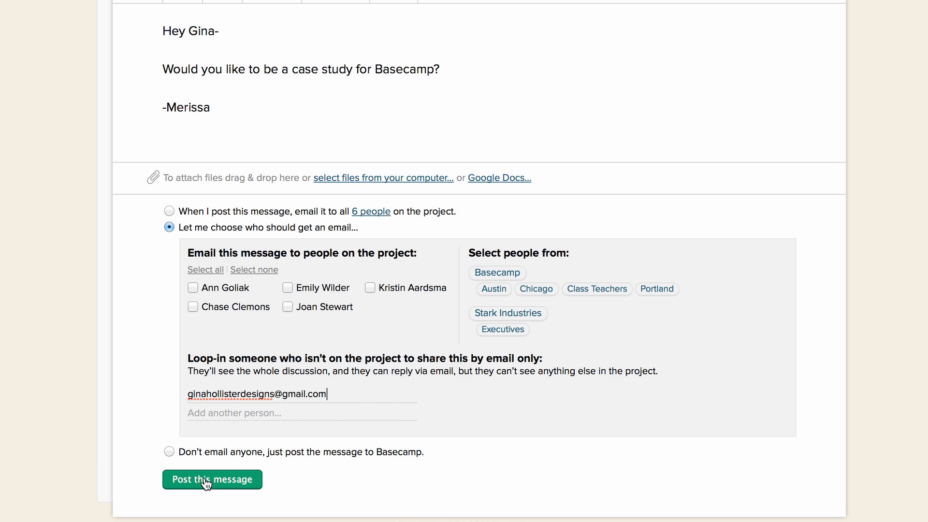
pyautogui.click(206, 481)
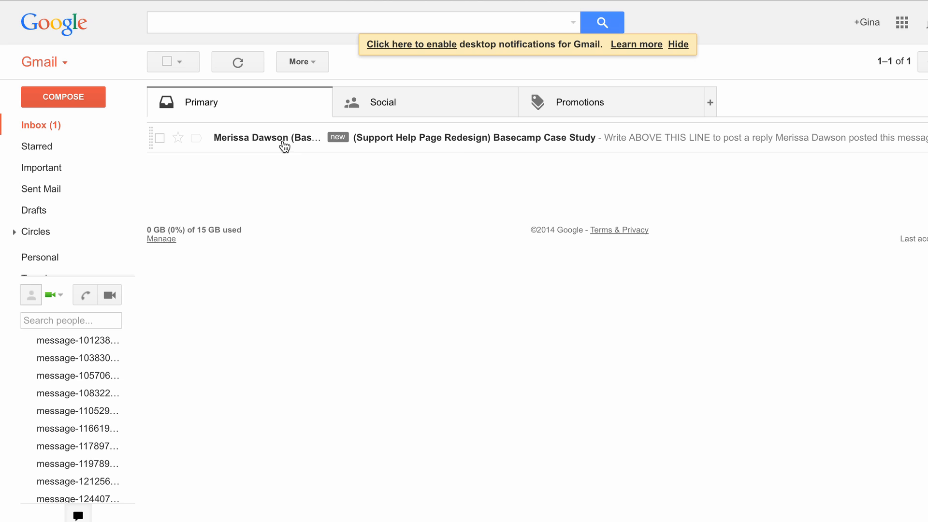
# In the client's Gmail inbox, open the Basecamp Case Study notification and send the reply "Sure!" signed with the client's first name
pyautogui.click(459, 144)
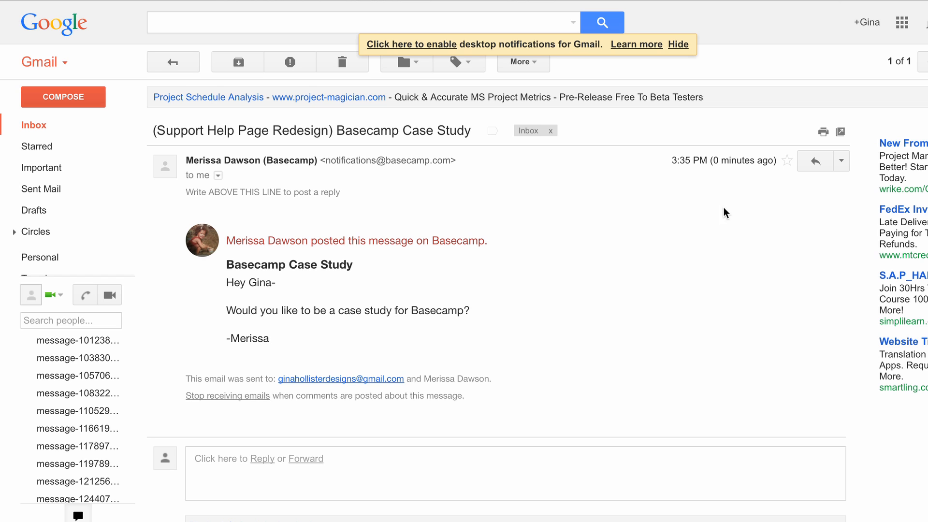
pyautogui.click(816, 164)
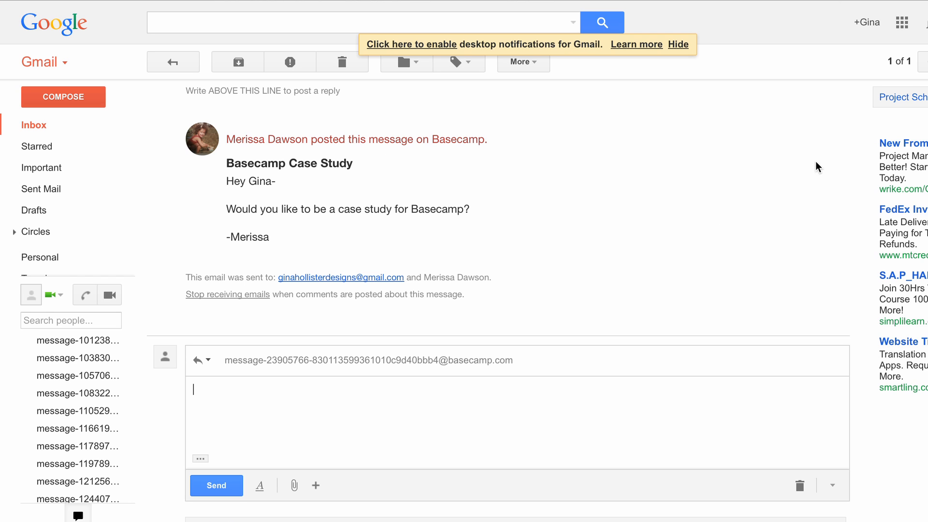
pyautogui.write('Sure!')
pyautogui.press('Return')
pyautogui.press('Return')
pyautogui.write('-Gina')
pyautogui.click(209, 485)
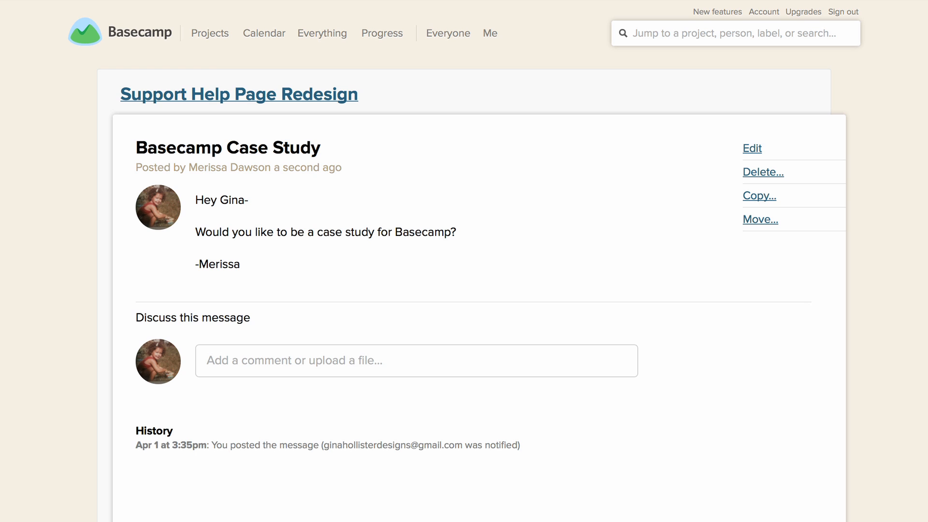
# Return to the Support Help Page Redesign project in Basecamp and check its discussions for the client's reply
pyautogui.click(296, 92)
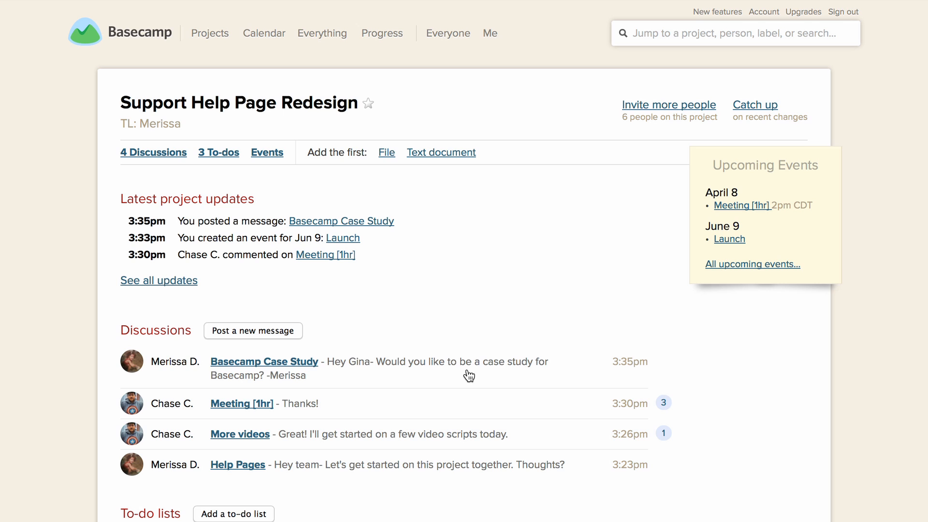
pyautogui.scroll(-2, 469, 375)
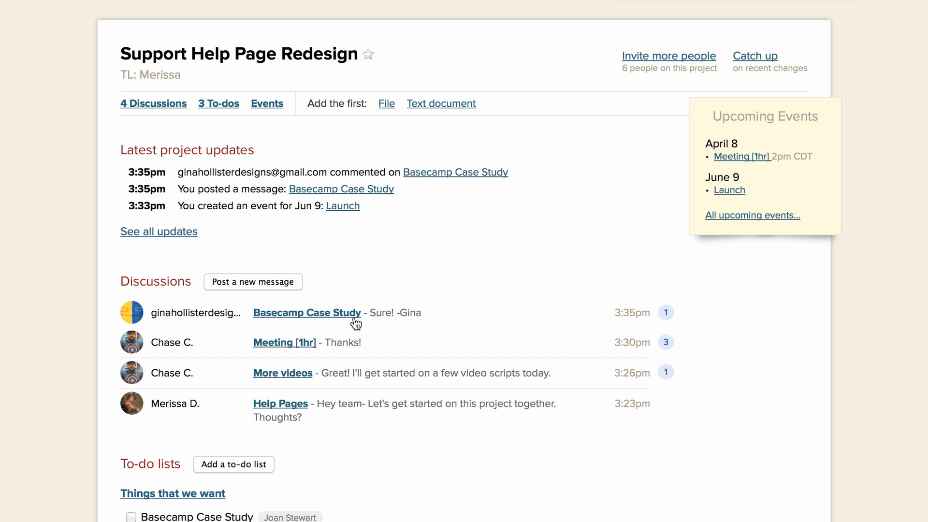
pyautogui.scroll(2, 427, 219)
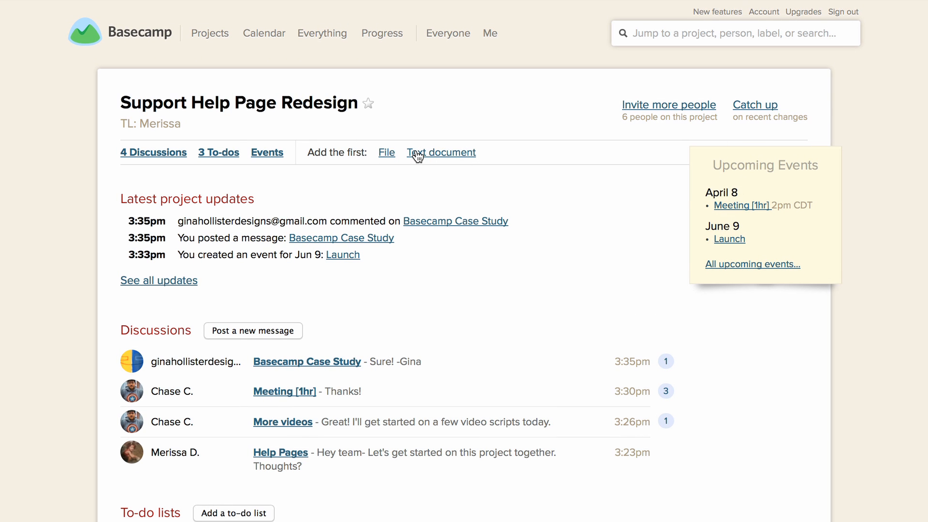
# Create the project's first text document and title it "Reply Email to Customers"
pyautogui.click(440, 154)
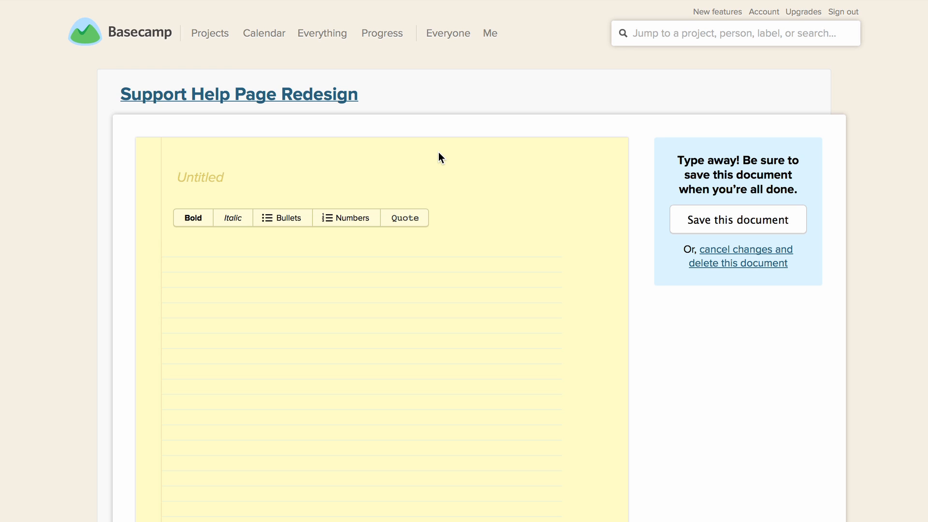
pyautogui.write('Reply Email to Cust')
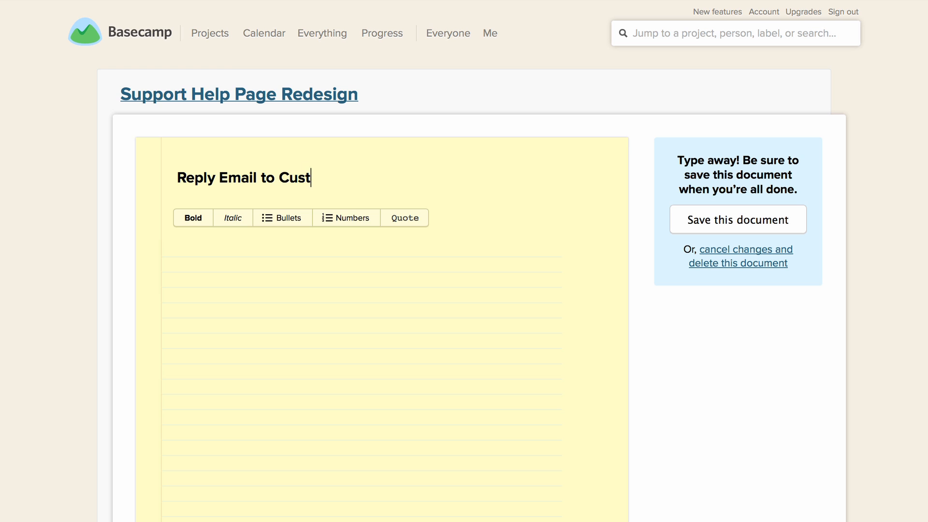
pyautogui.write('omers')
# Write the document body as "Hey there", a blank line and "Thanks for getting in touch", and save the document
pyautogui.click(225, 249)
pyautogui.write('Hey')
pyautogui.write('re')
pyautogui.press('Return')
pyautogui.press('Return')
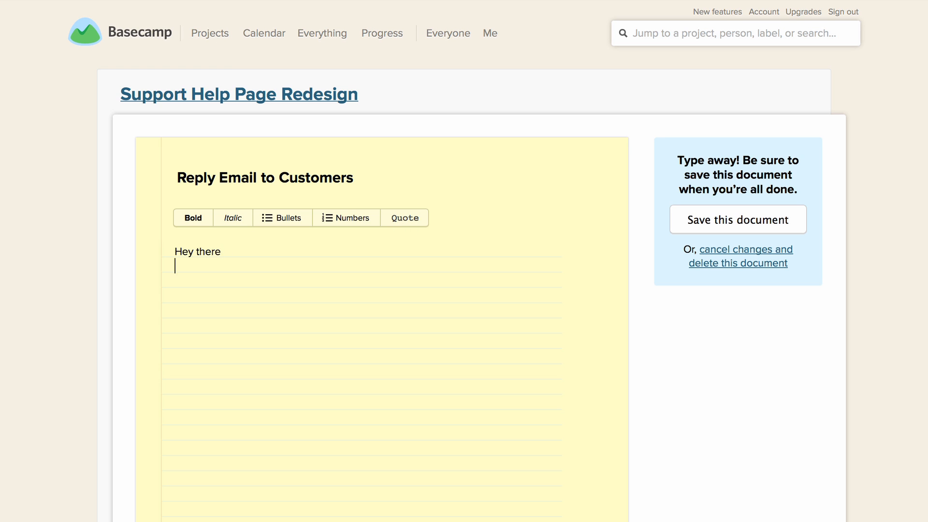
pyautogui.write('Thanks for getting in touch')
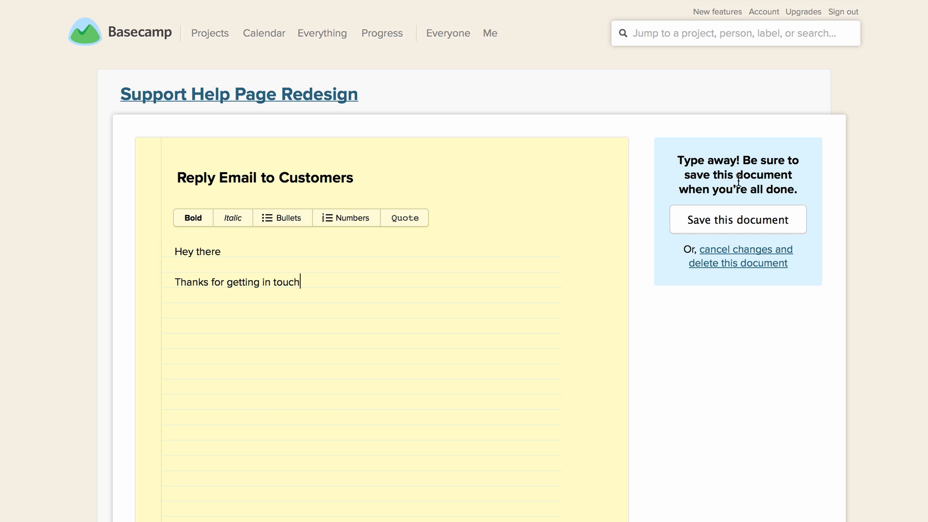
pyautogui.click(730, 218)
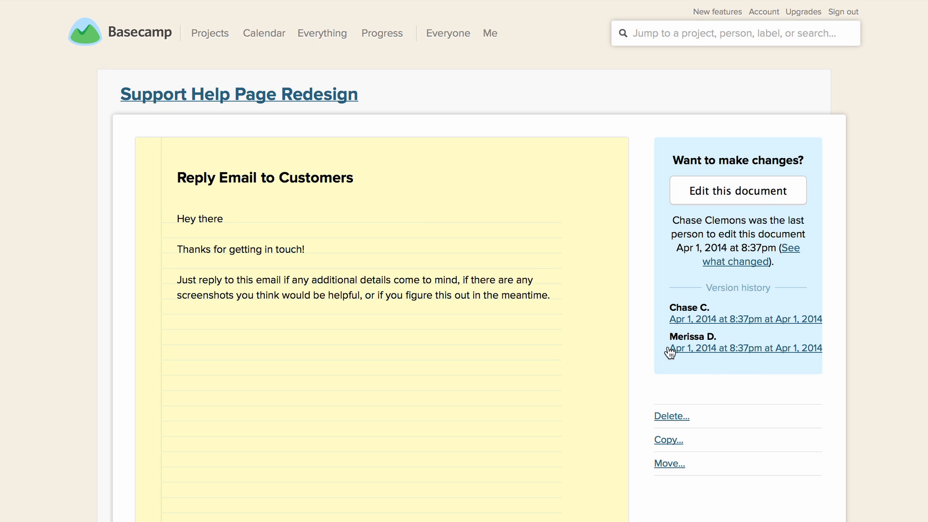
# Compare the document's original version with the teammate's edited version in the version history
pyautogui.click(711, 348)
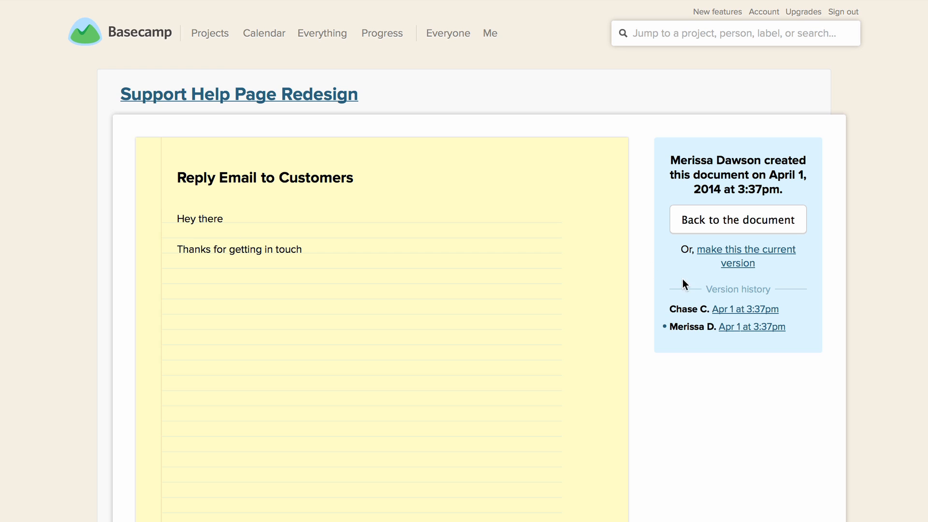
pyautogui.click(734, 310)
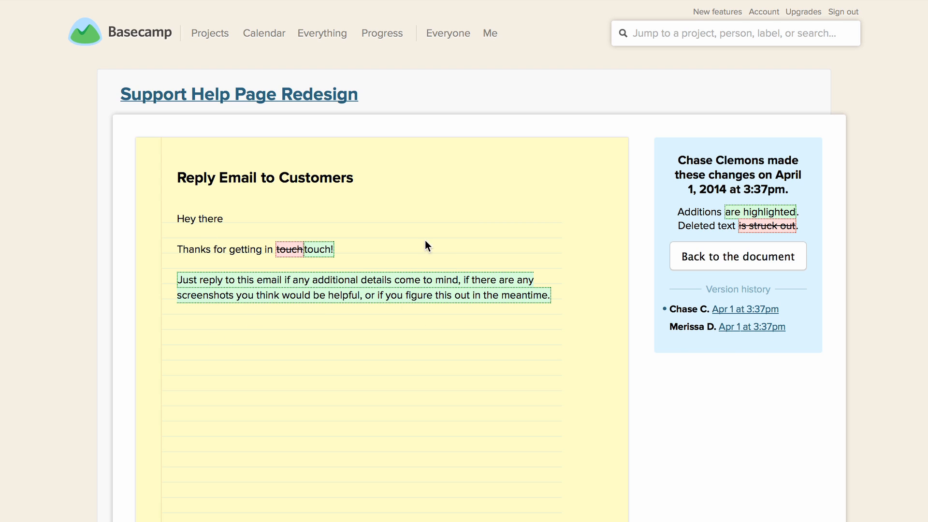
pyautogui.click(741, 327)
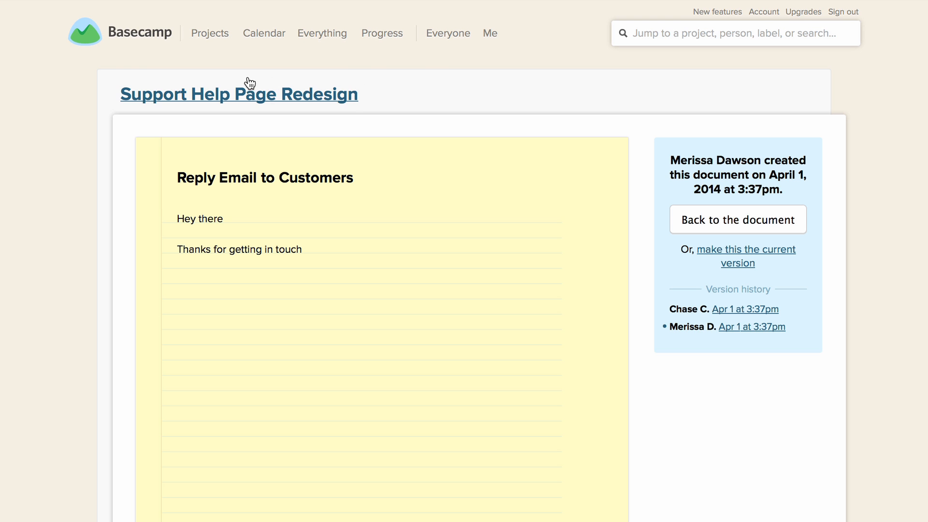
# Add the file basecamp mark.jpg from the computer to the Support Help Page Redesign project, emailing it to everyone on the project
pyautogui.click(311, 93)
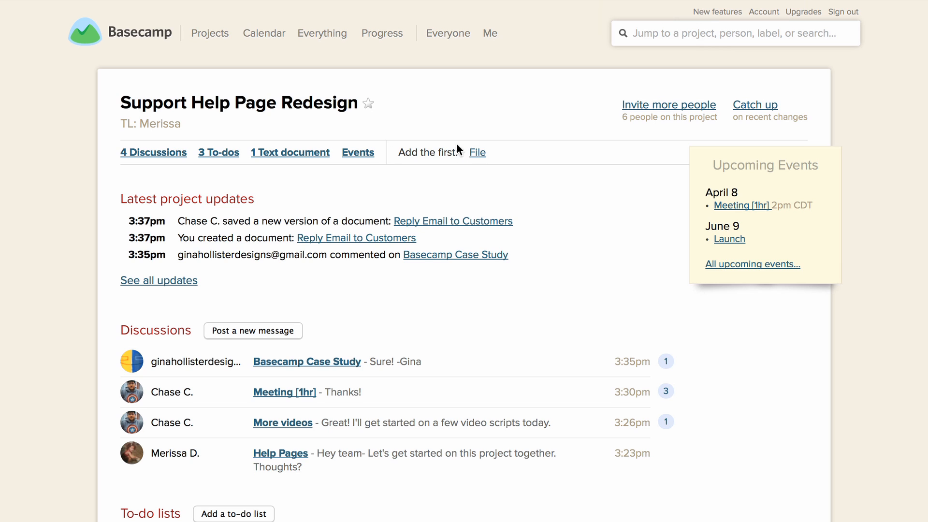
pyautogui.click(476, 152)
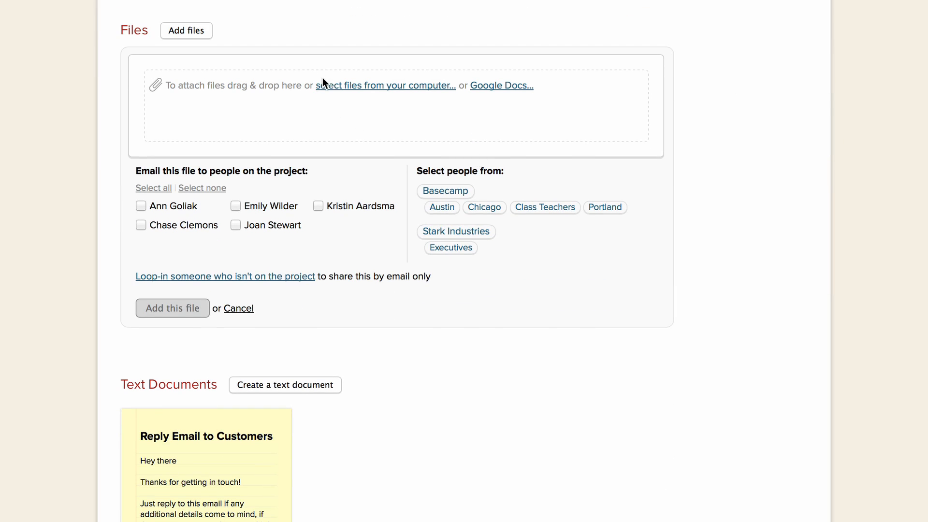
pyautogui.click(352, 86)
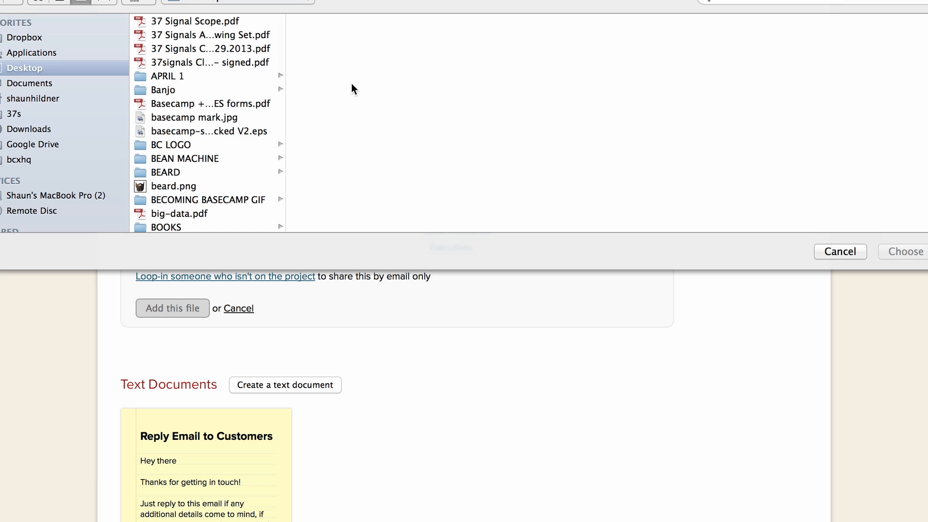
pyautogui.click(825, 252)
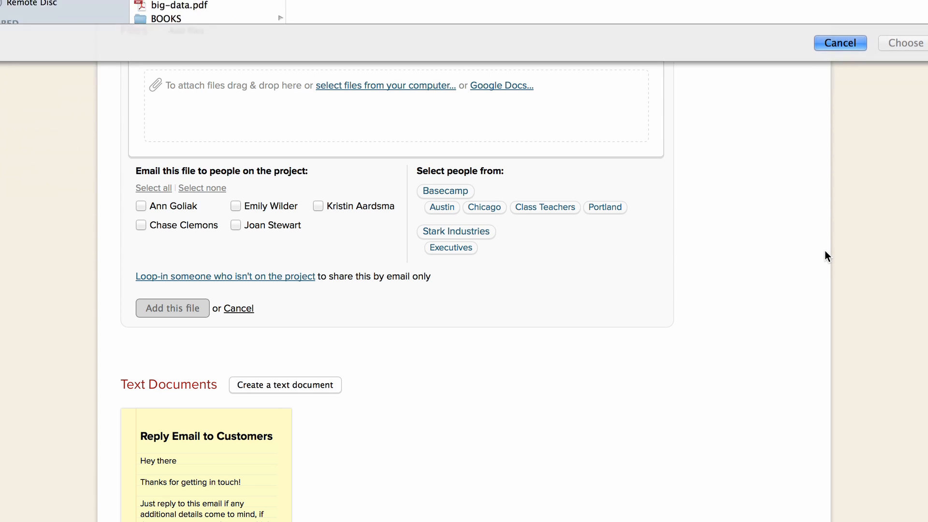
pyautogui.moveTo(5, 212); pyautogui.dragTo(256, 110)
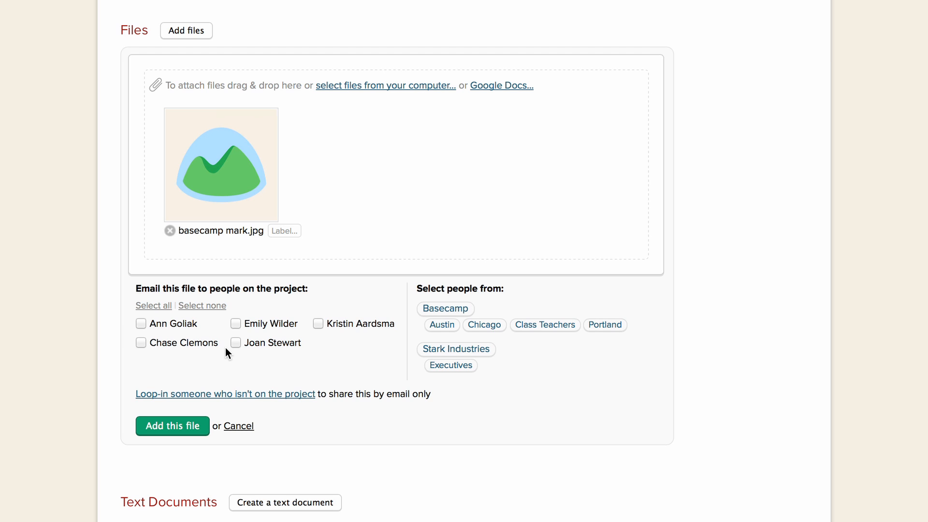
pyautogui.click(158, 312)
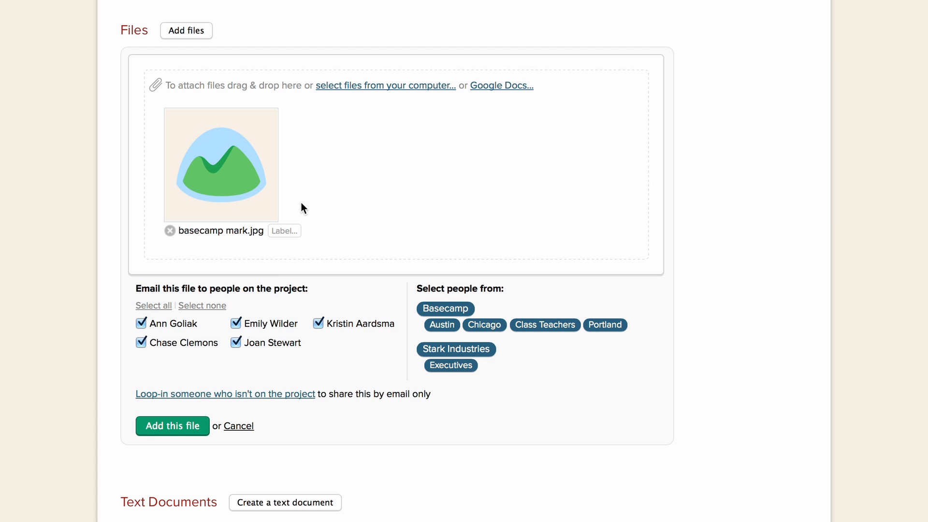
pyautogui.click(165, 433)
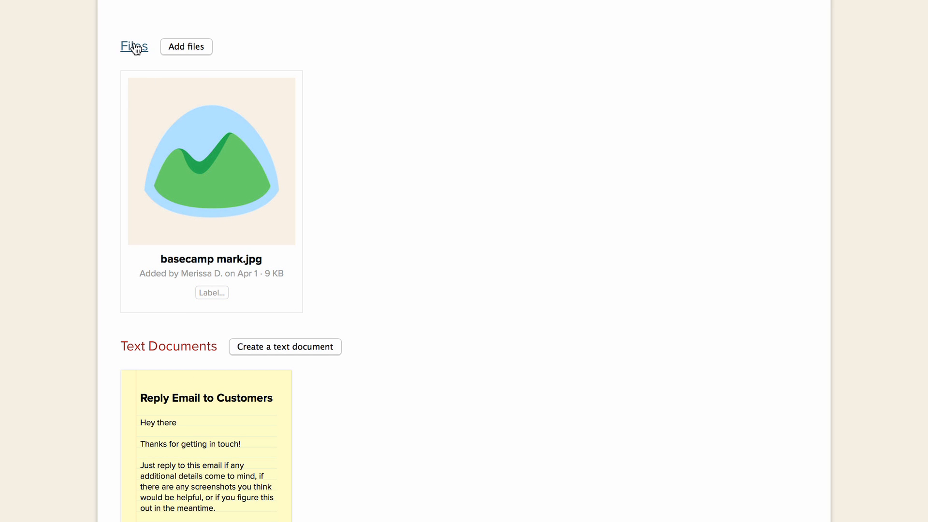
# Open the uploaded basecamp mark.jpg image and go to its discussion page
pyautogui.click(229, 161)
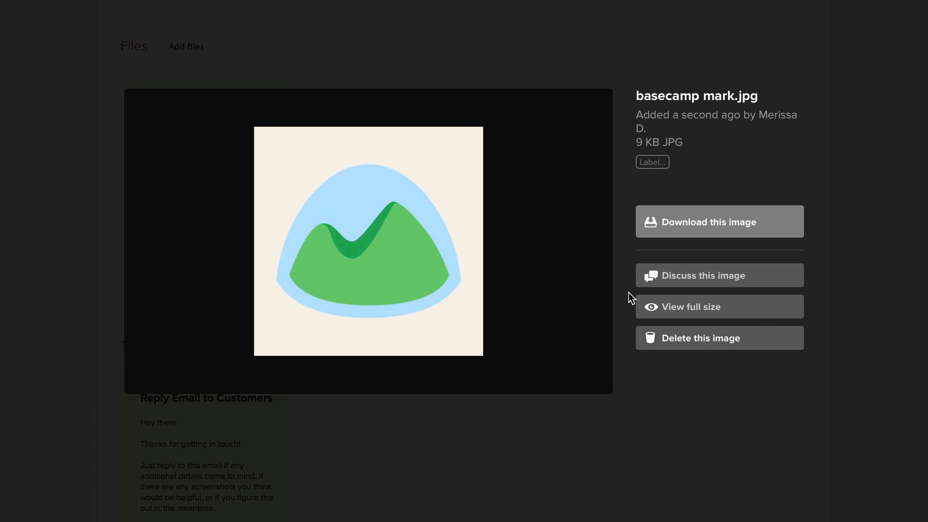
pyautogui.click(687, 273)
pyautogui.scroll(-2, 484, 205)
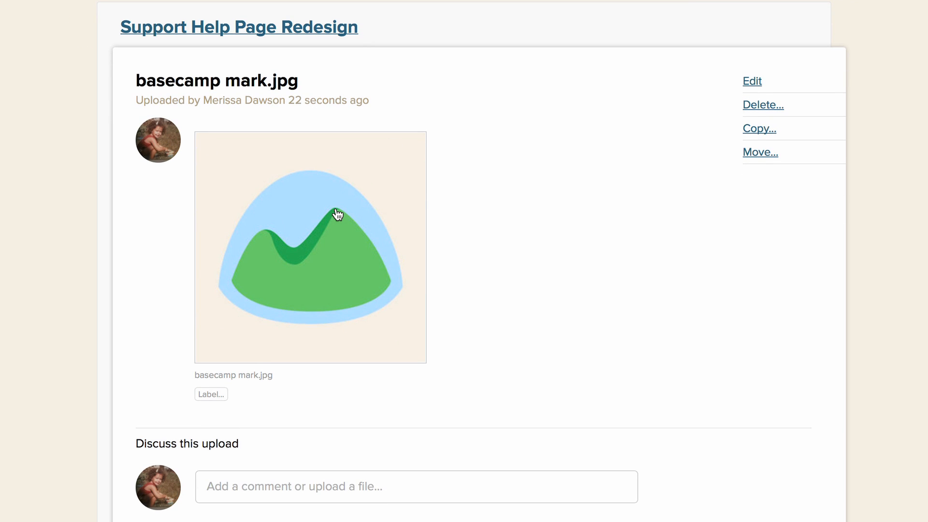
pyautogui.scroll(-2, 541, 256)
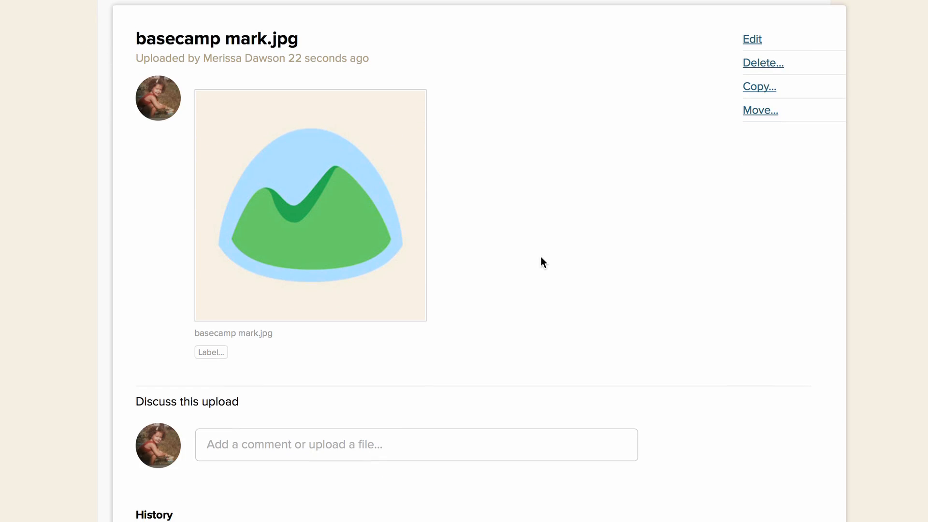
# Post the comment "What do you think about this one?" on the basecamp mark.jpg upload
pyautogui.click(296, 435)
pyautogui.write('What d')
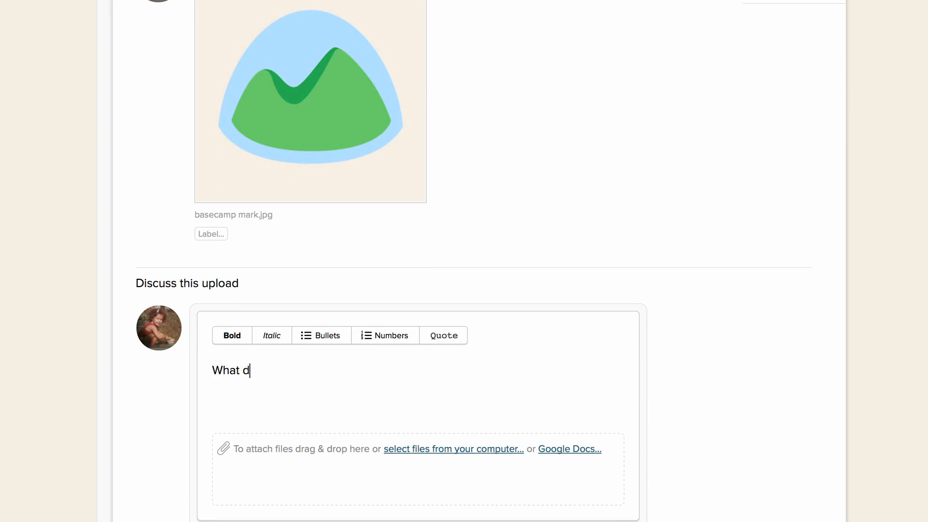
pyautogui.write('o you think about this one?')
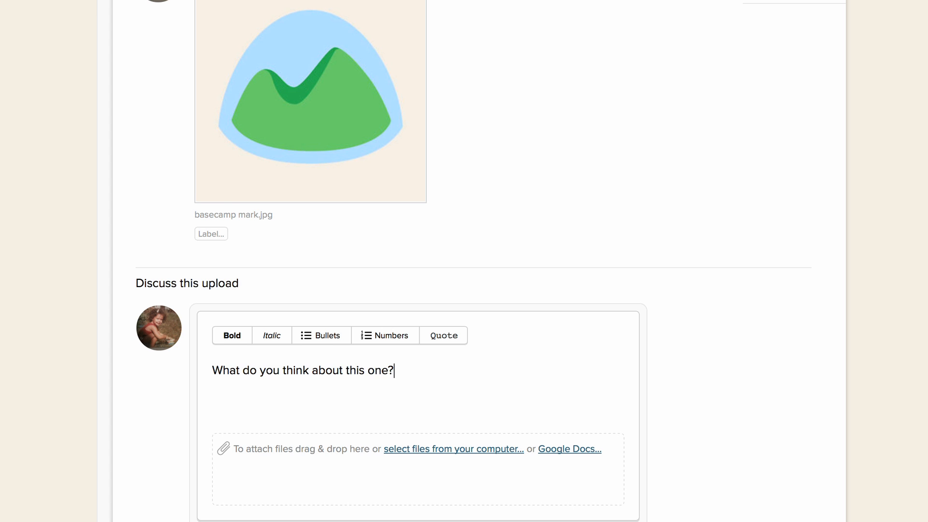
pyautogui.scroll(-4, 180, 511)
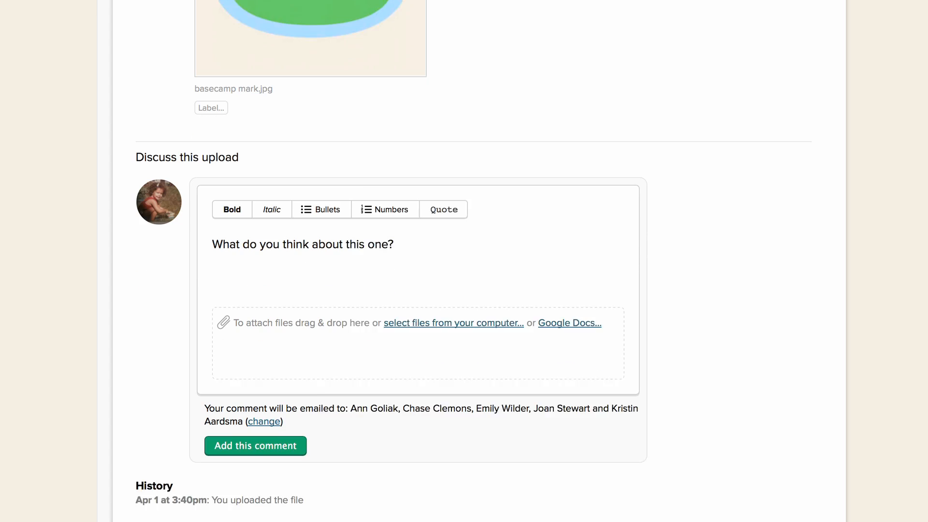
pyautogui.click(244, 410)
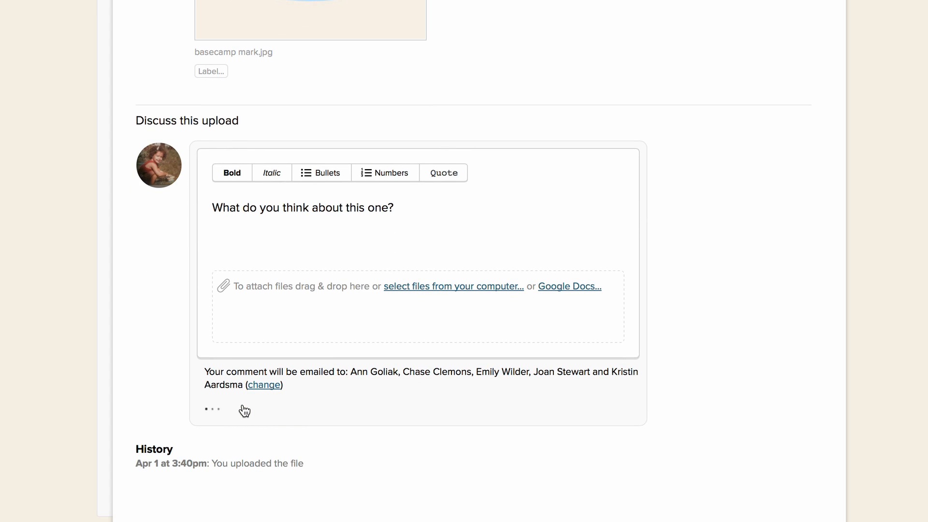
pyautogui.scroll(3, 372, 261)
pyautogui.scroll(3, 372, 245)
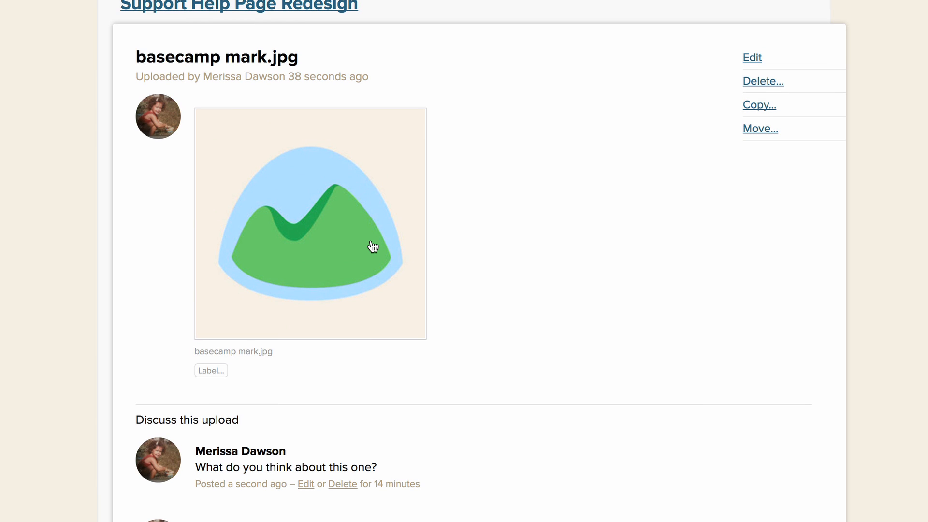
# Return to the Support Help Page Redesign project page and review its updates, discussions, to-do lists, files and text documents
pyautogui.scroll(1, 375, 238)
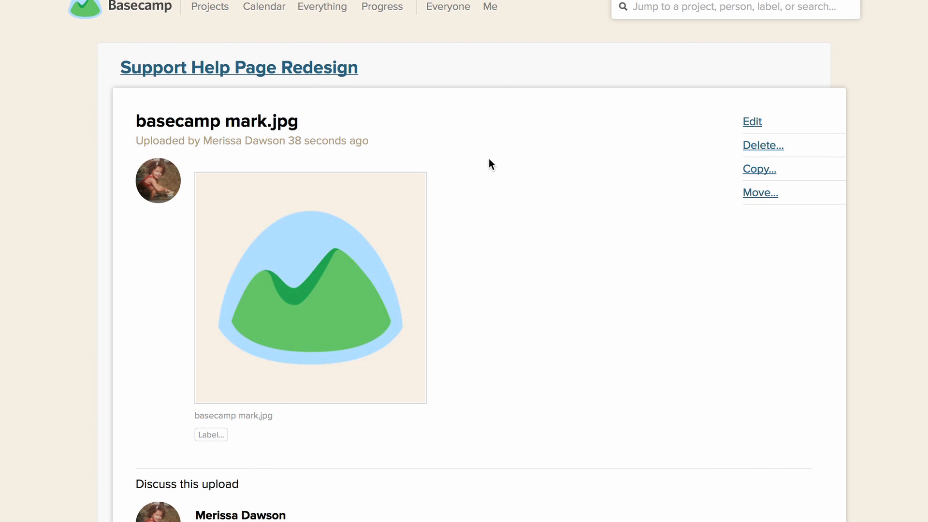
pyautogui.click(501, 71)
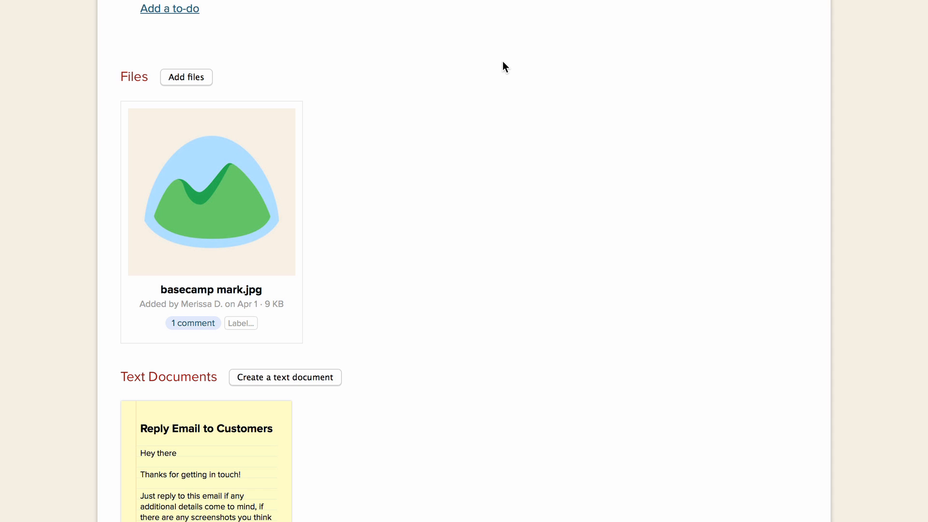
pyautogui.scroll(15, 502, 62)
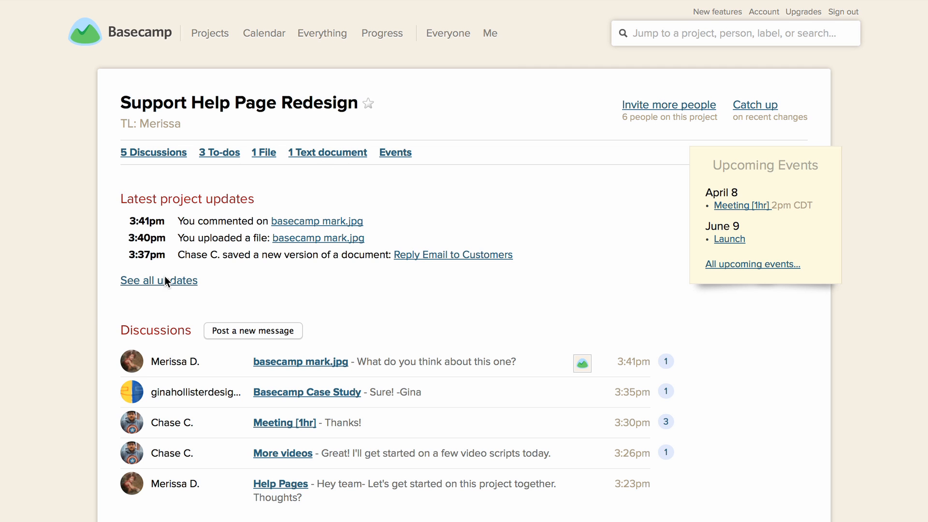
pyautogui.scroll(-10, 95, 310)
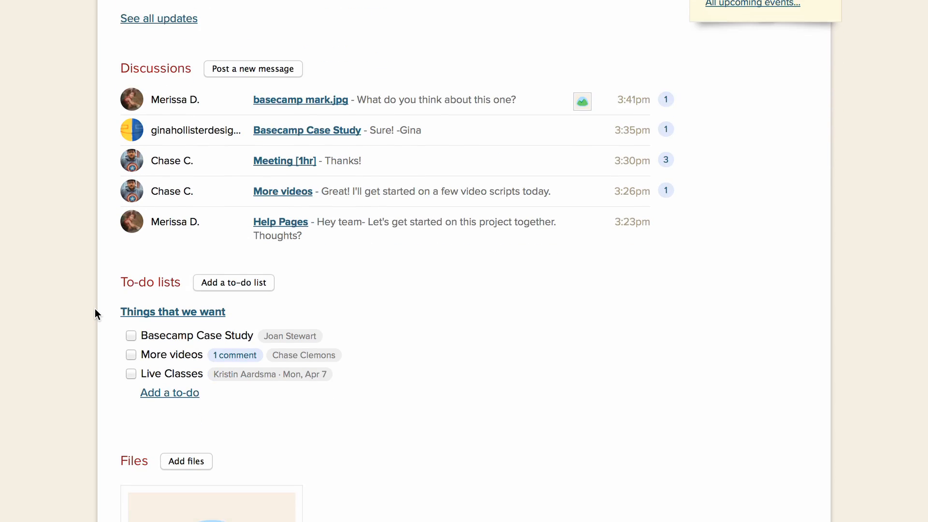
pyautogui.scroll(-10, 95, 309)
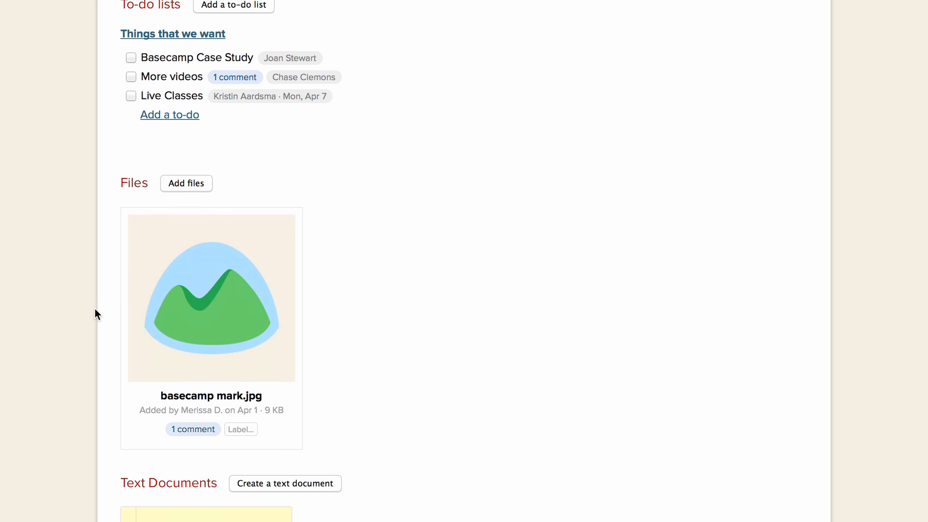
pyautogui.scroll(-12, 95, 309)
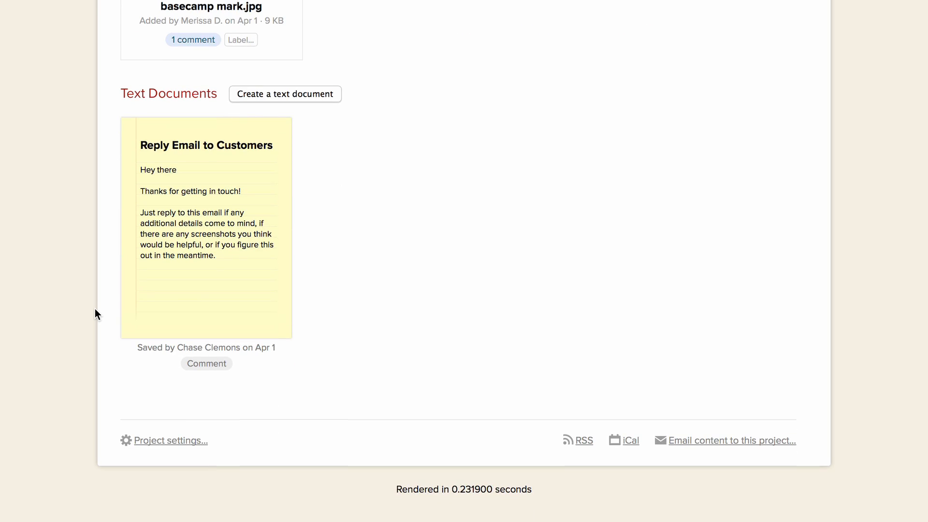
pyautogui.scroll(20, 127, 104)
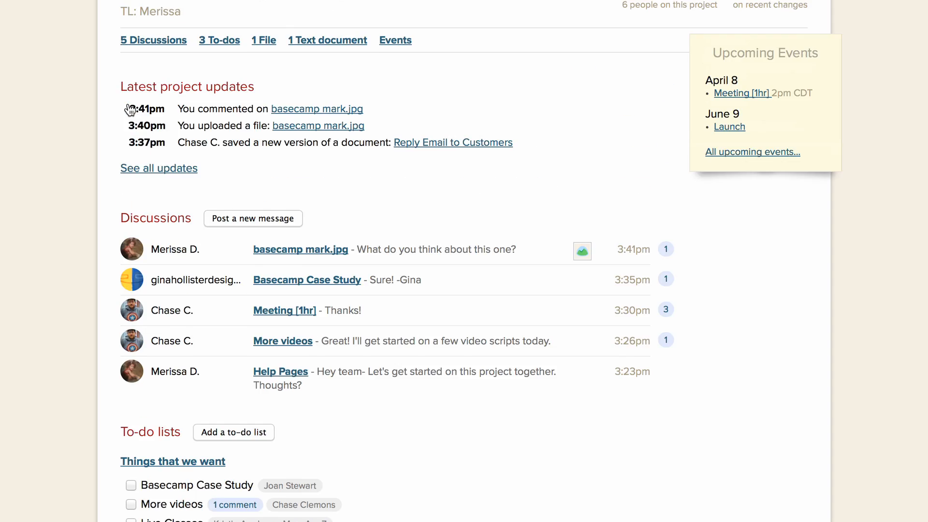
pyautogui.scroll(3, 130, 109)
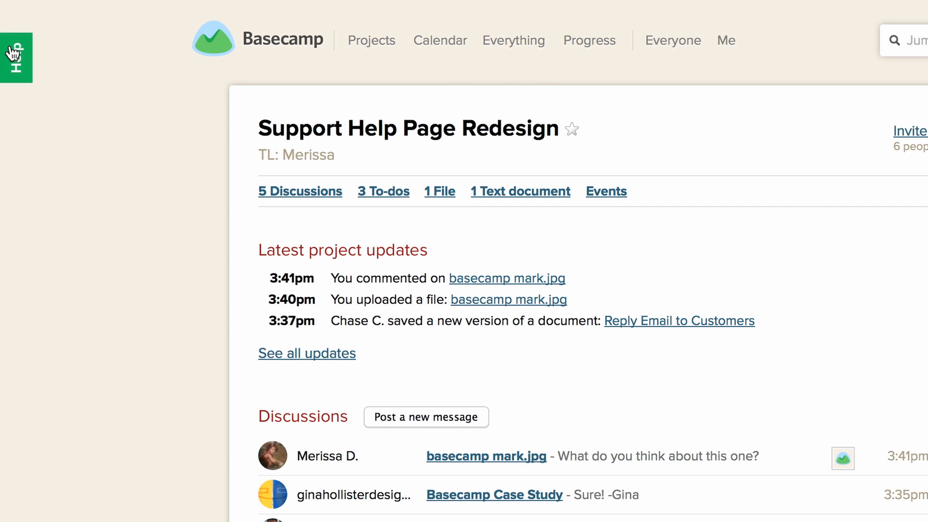
# Open the Basecamp Help site and look through its common questions, help guides, video tips and Dig Deeper resources
pyautogui.click(15, 53)
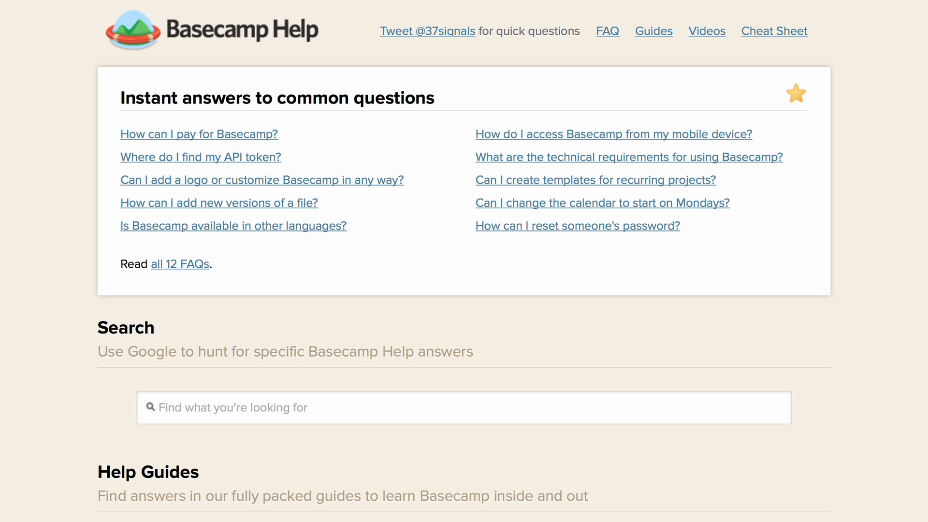
pyautogui.scroll(-9, 464, 261)
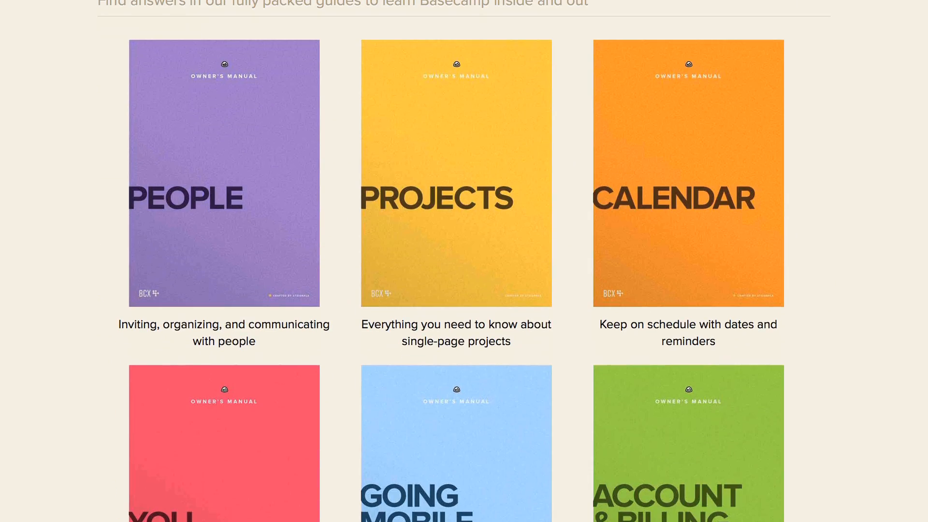
pyautogui.scroll(-4, 464, 261)
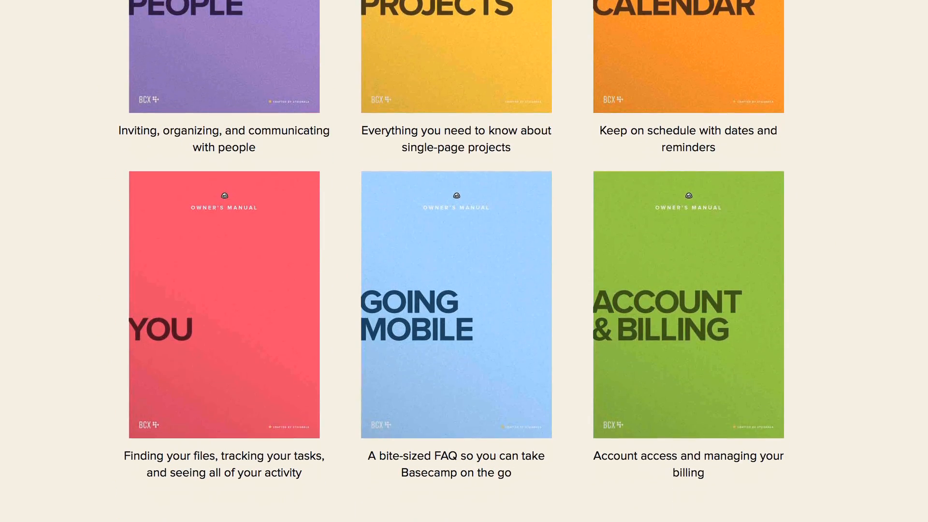
pyautogui.scroll(-6, 463, 261)
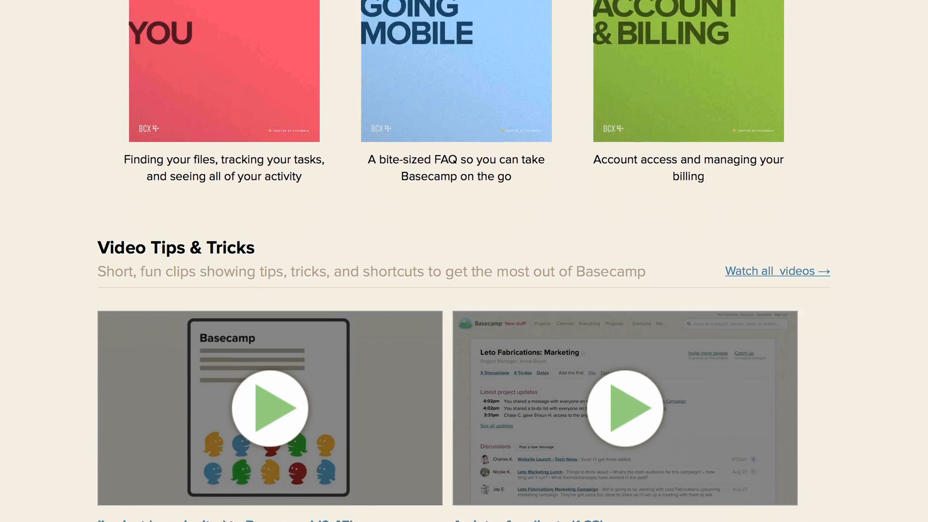
pyautogui.scroll(-4, 463, 261)
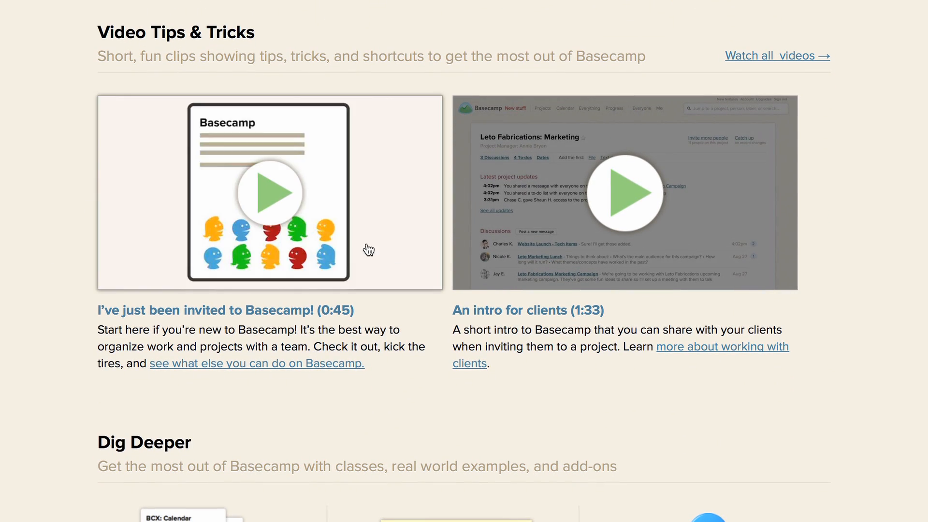
pyautogui.scroll(-8, 180, 229)
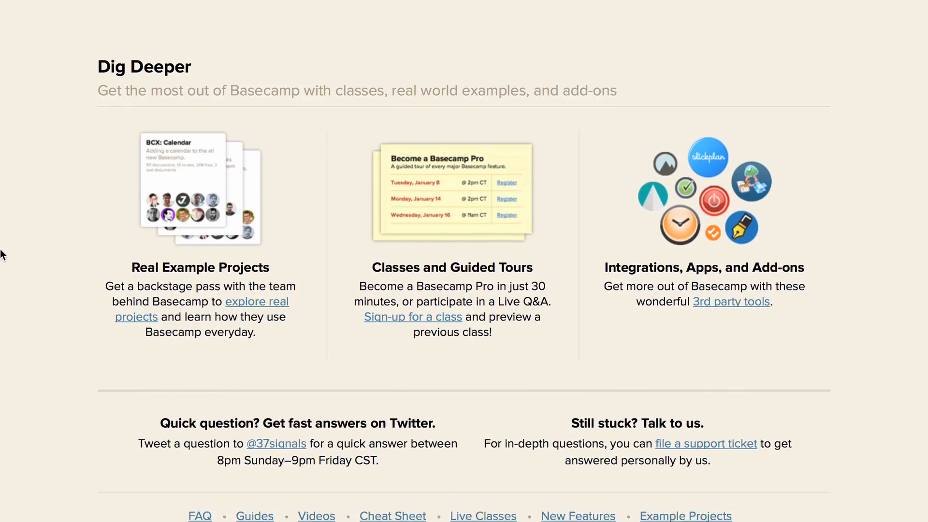
pyautogui.scroll(-2, 2, 255)
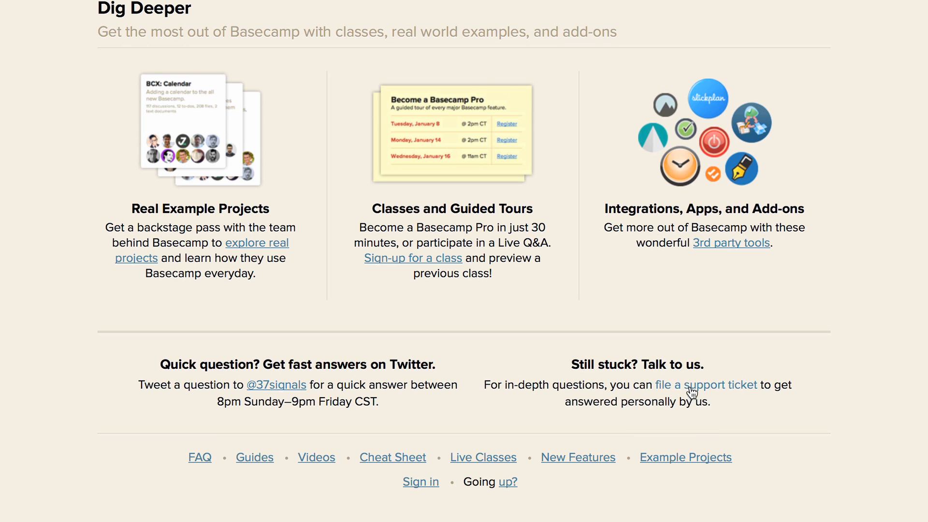
# Open the support ticket form and look through its topic, question, file, email address and account URL fields
pyautogui.click(686, 386)
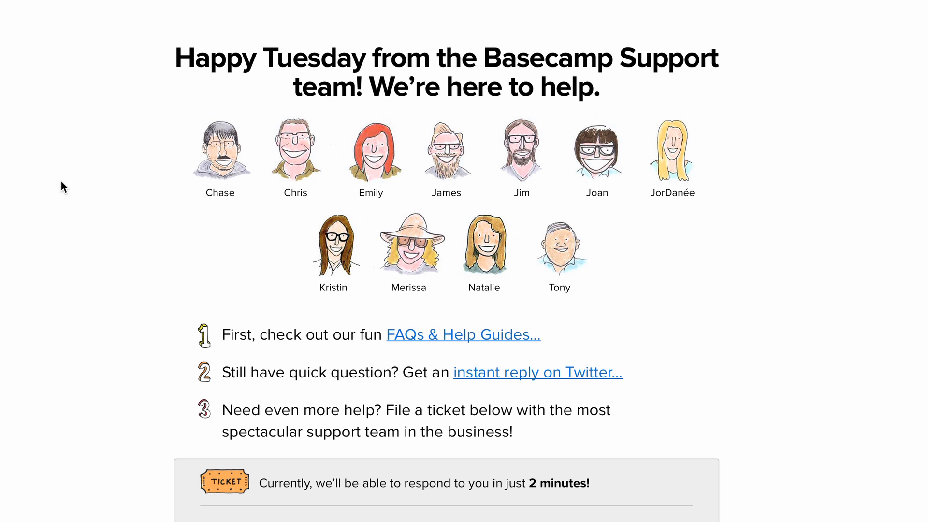
pyautogui.scroll(-10, 62, 183)
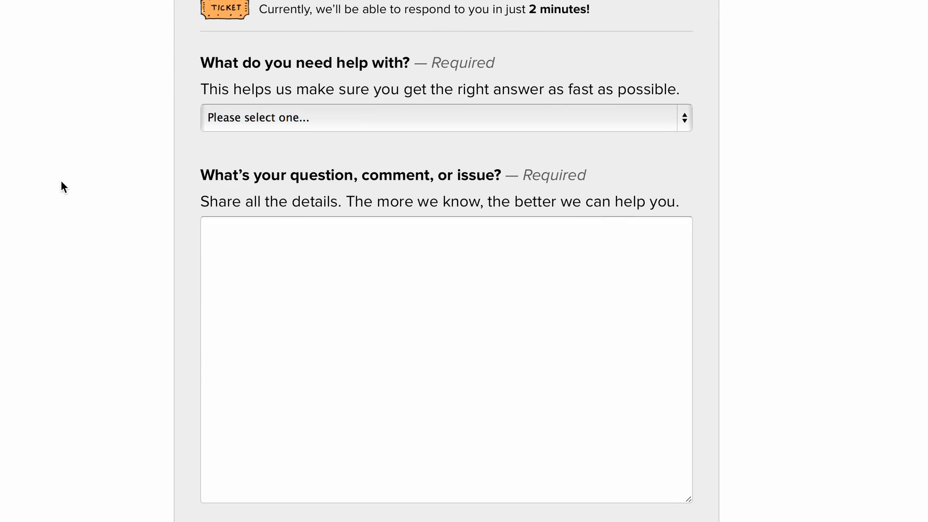
pyautogui.scroll(-1, 61, 181)
pyautogui.click(217, 202)
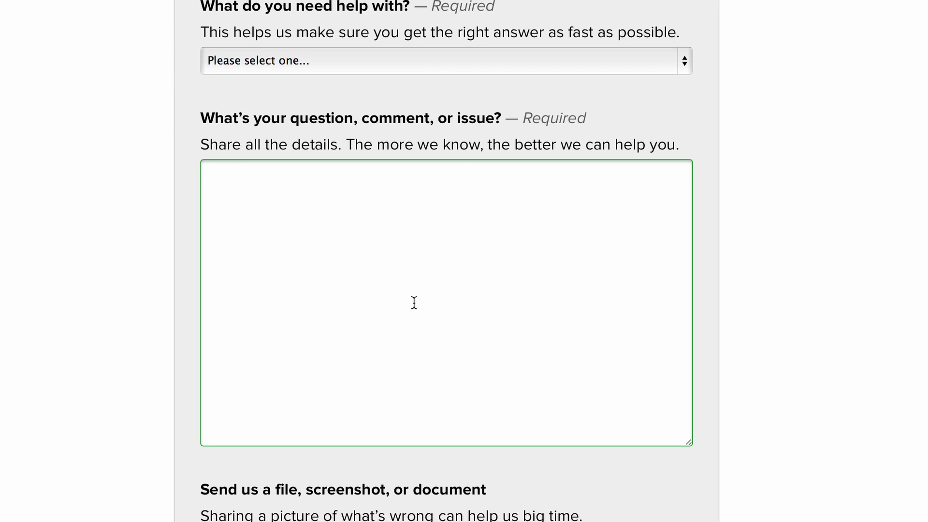
pyautogui.scroll(-5, 414, 302)
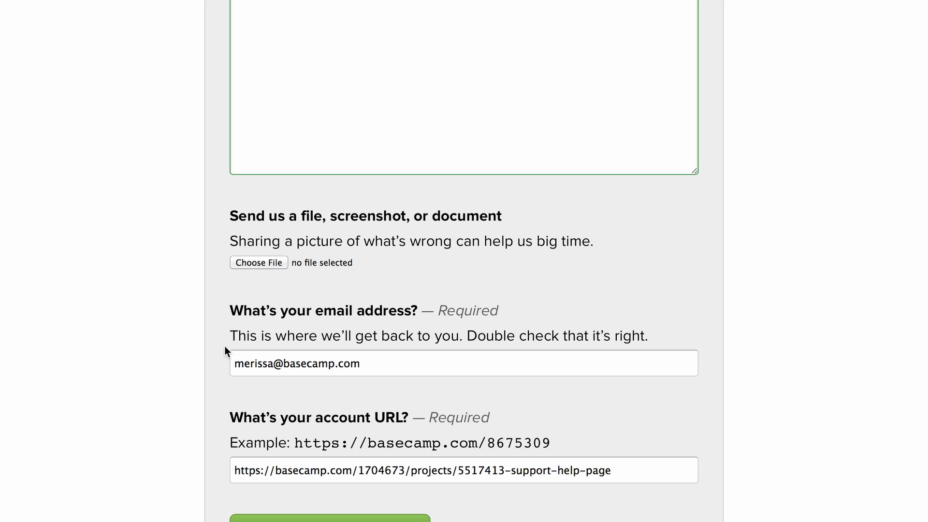
pyautogui.scroll(-2, 195, 337)
pyautogui.click(330, 432)
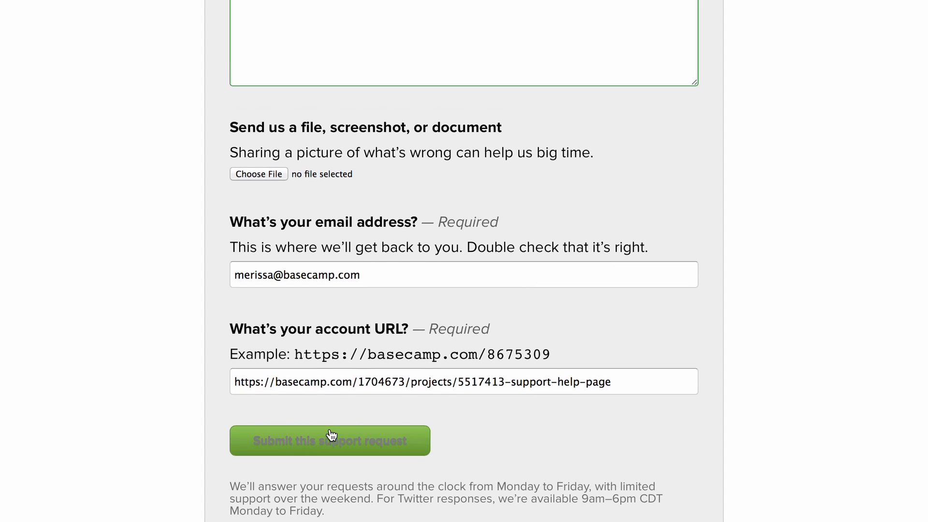
# Highlight the current response time sentence at the start of the ticket form and return to the support team overview
pyautogui.scroll(3, 330, 429)
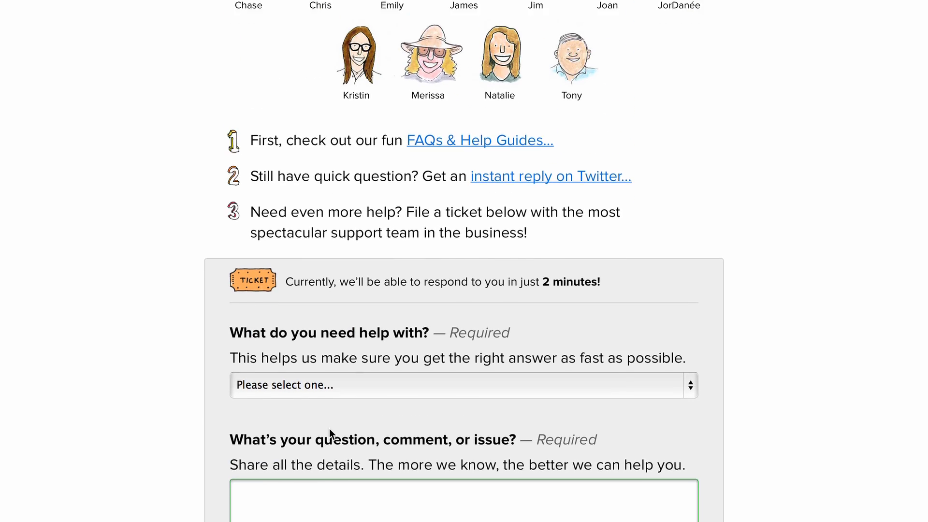
pyautogui.moveTo(610, 314); pyautogui.dragTo(278, 315)
pyautogui.scroll(3, 278, 315)
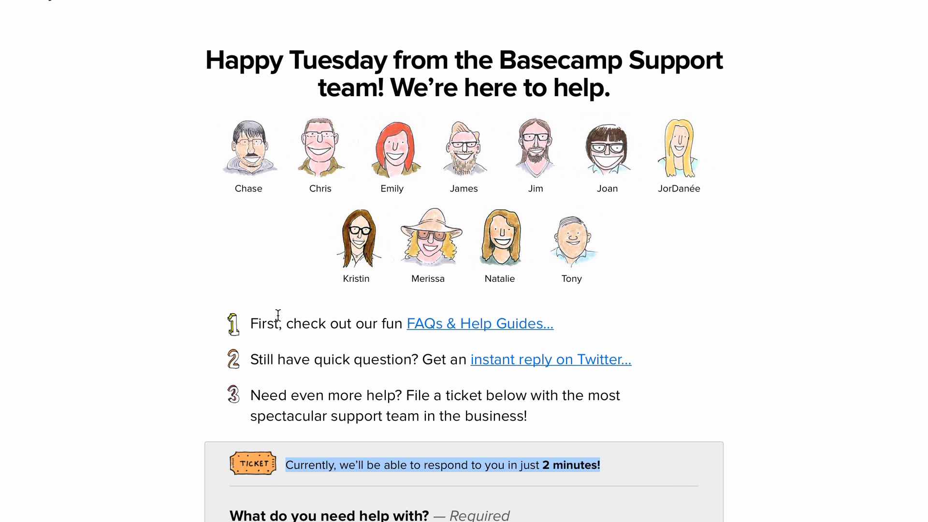